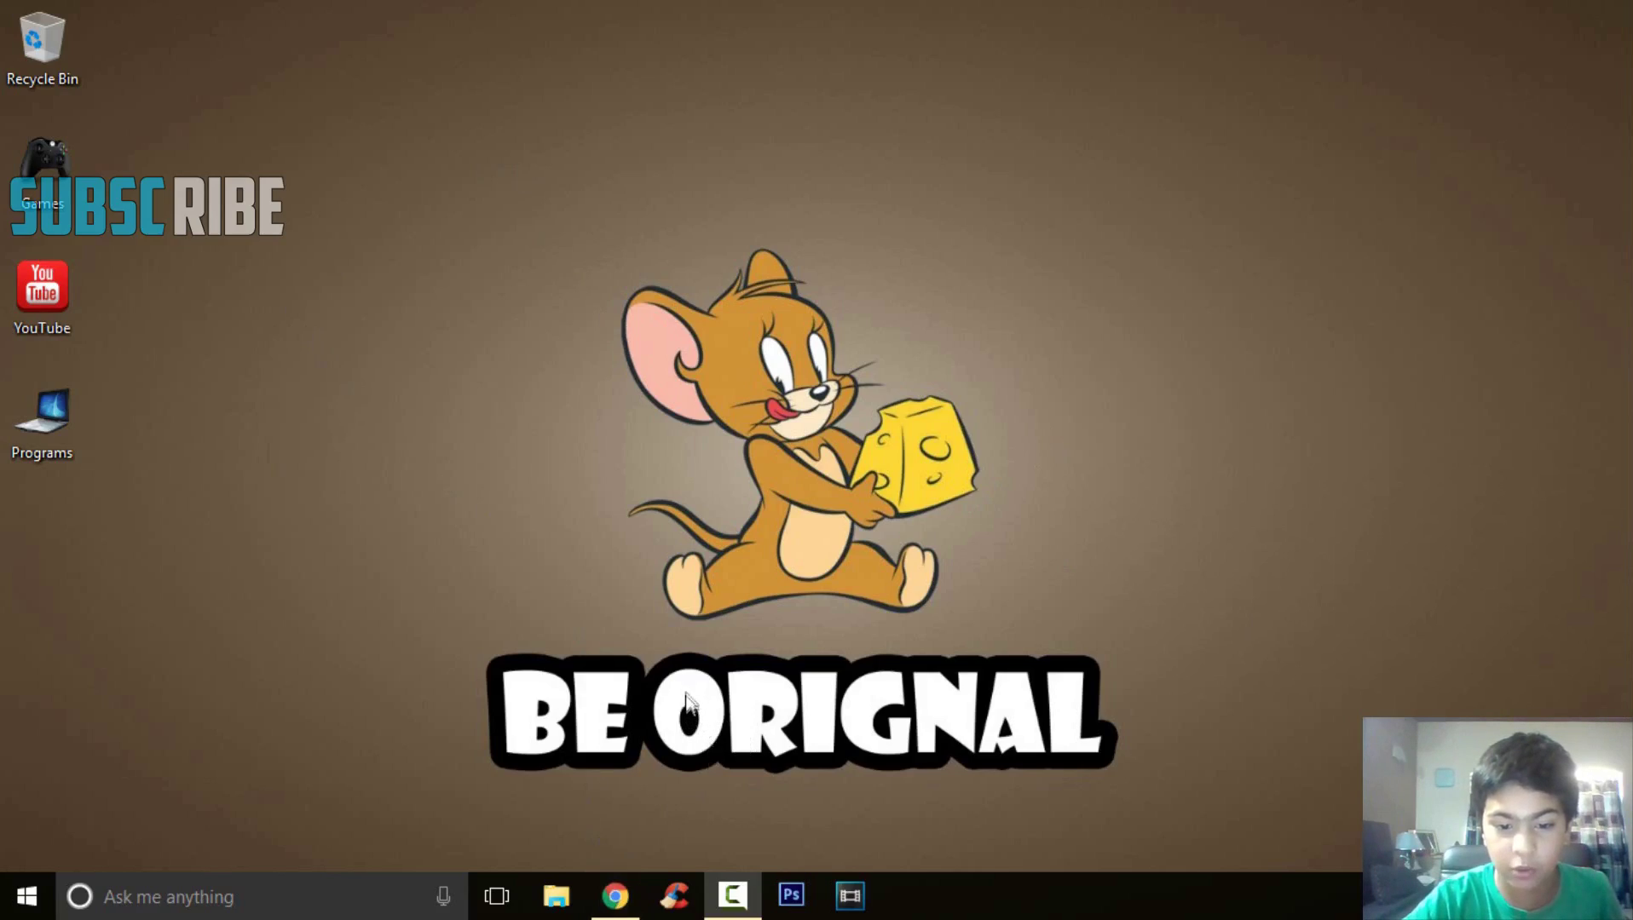
# - Open the Windows 32-bit Voidswrath Launcher download page from Hack Phoenix's VOIDLAUNCHER post in Chrome
pyautogui.click(619, 903)
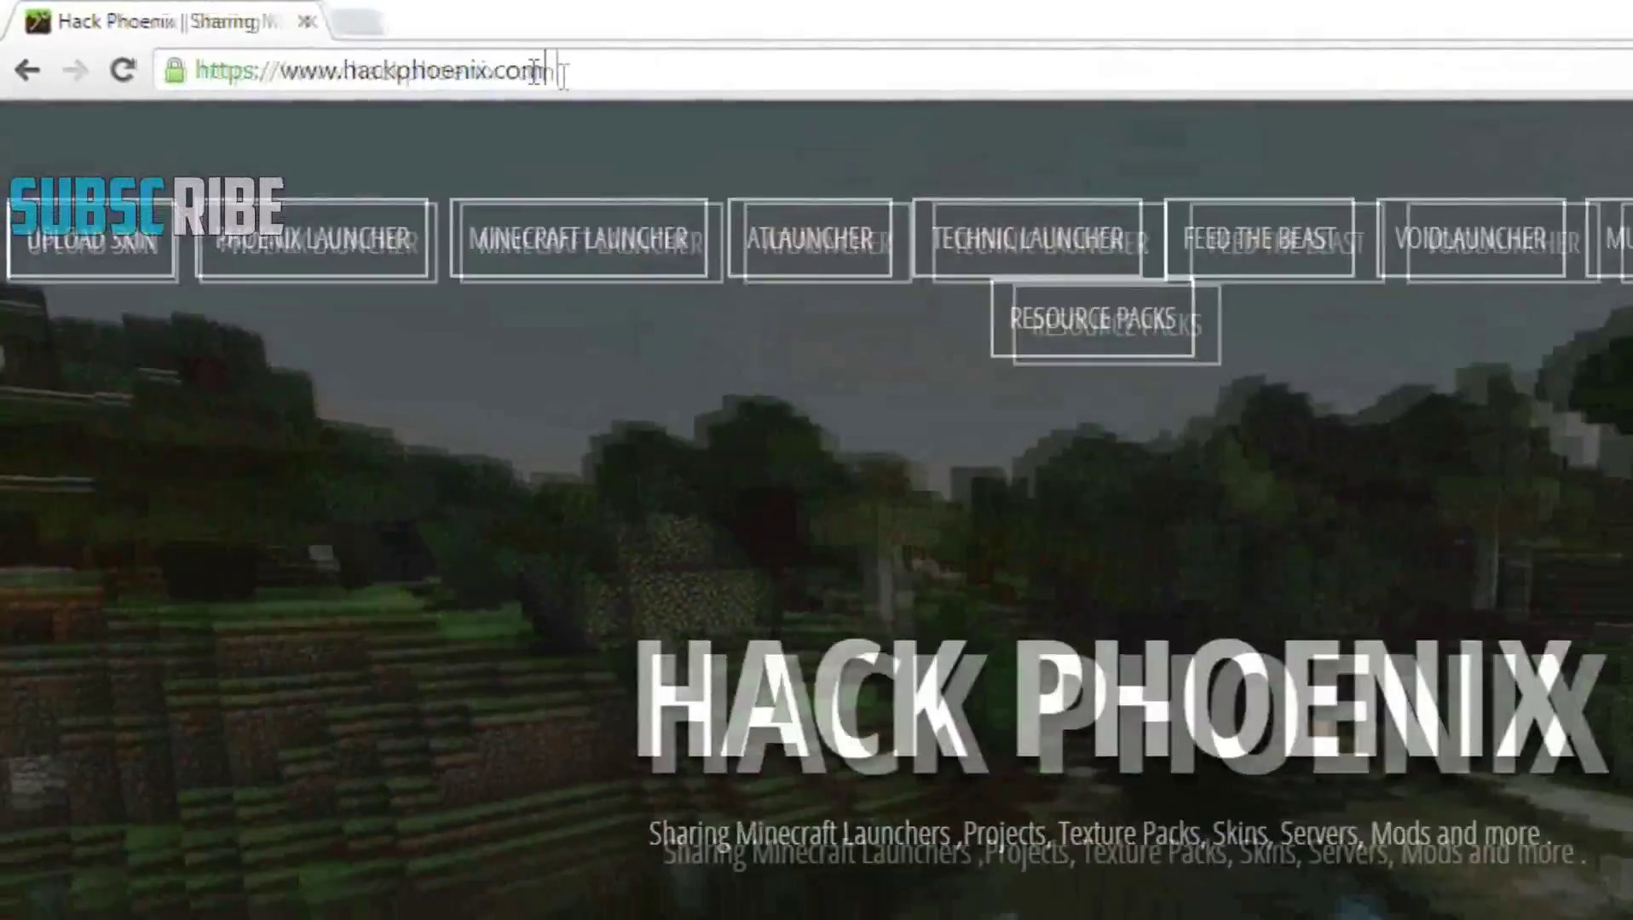
pyautogui.moveTo(467, 72); pyautogui.dragTo(562, 73)
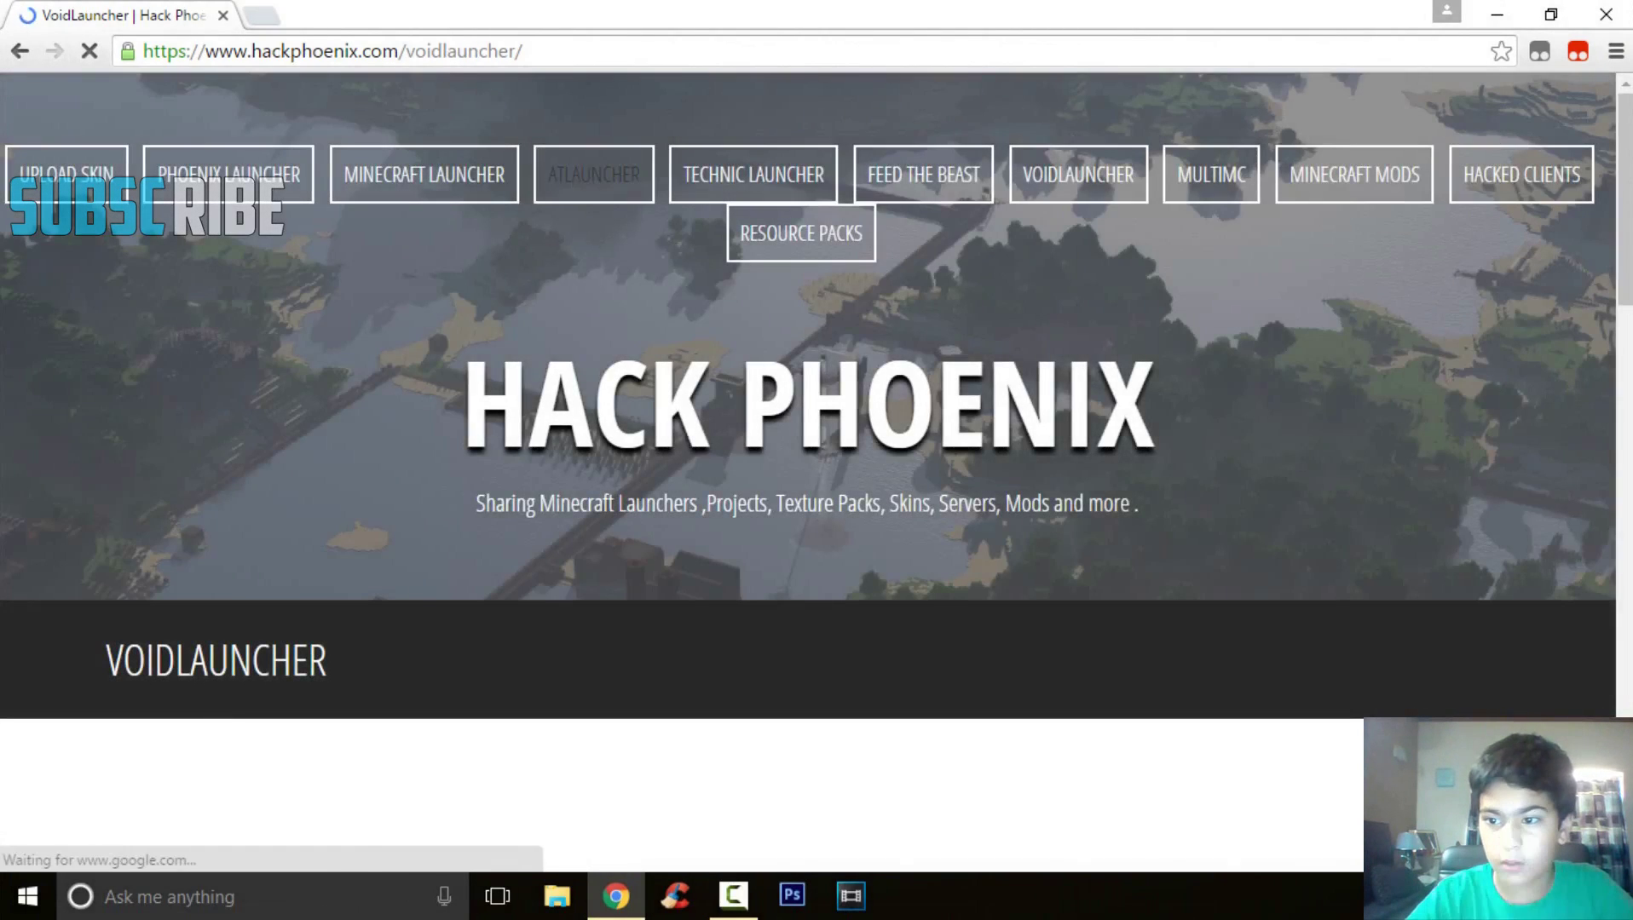
pyautogui.moveTo(1631, 239); pyautogui.dragTo(1631, 631)
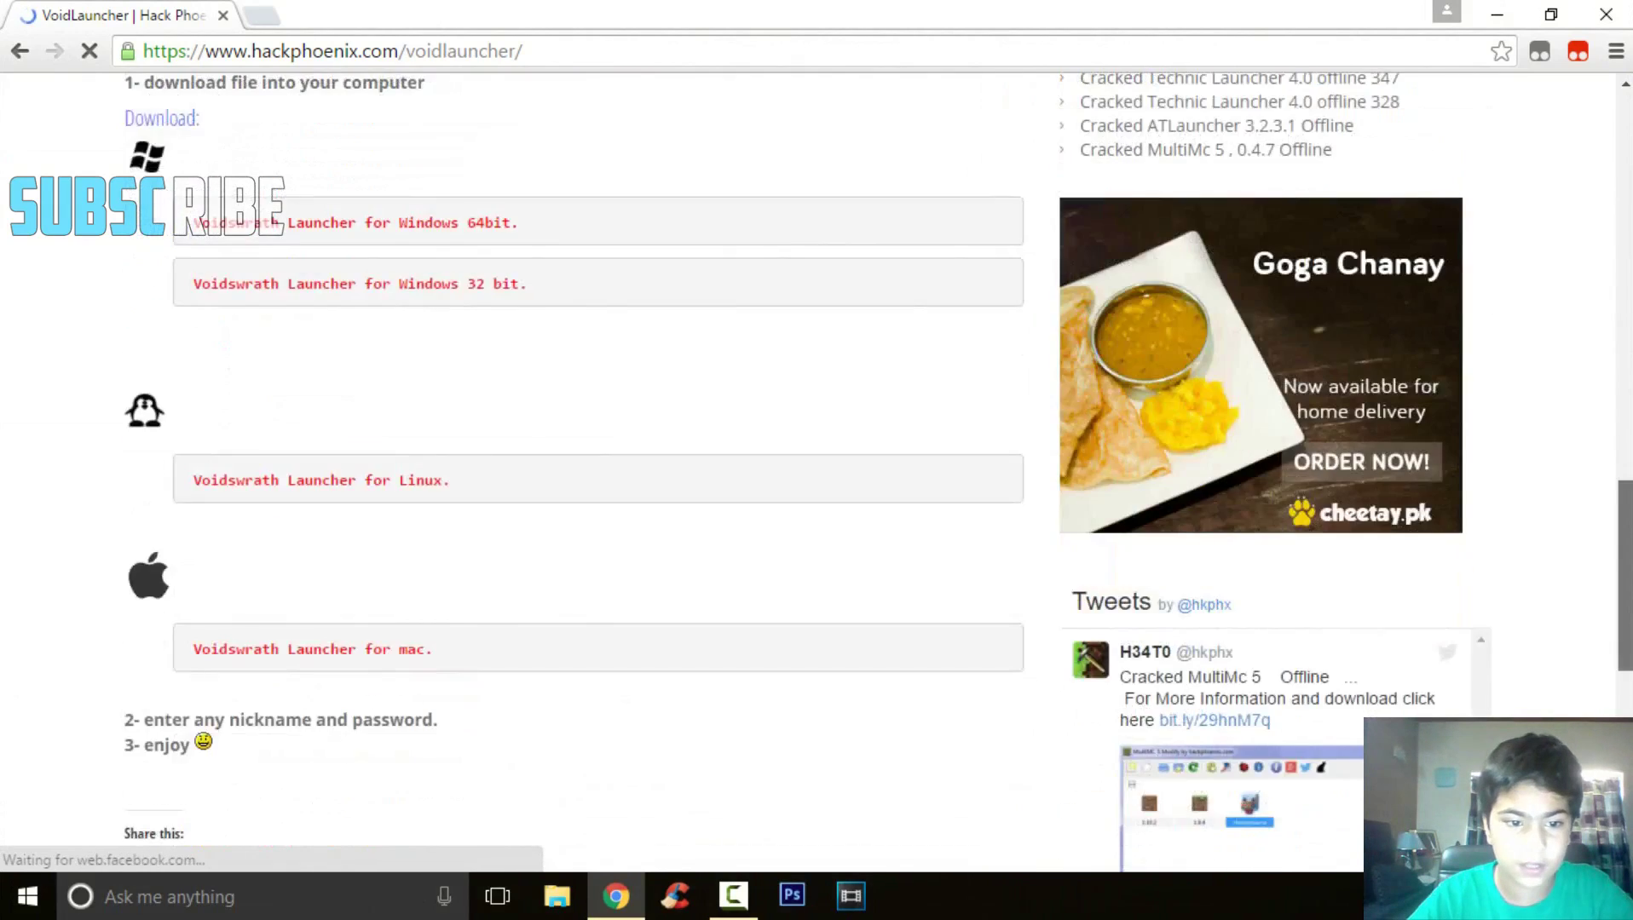
pyautogui.scroll(1, 1505, 626)
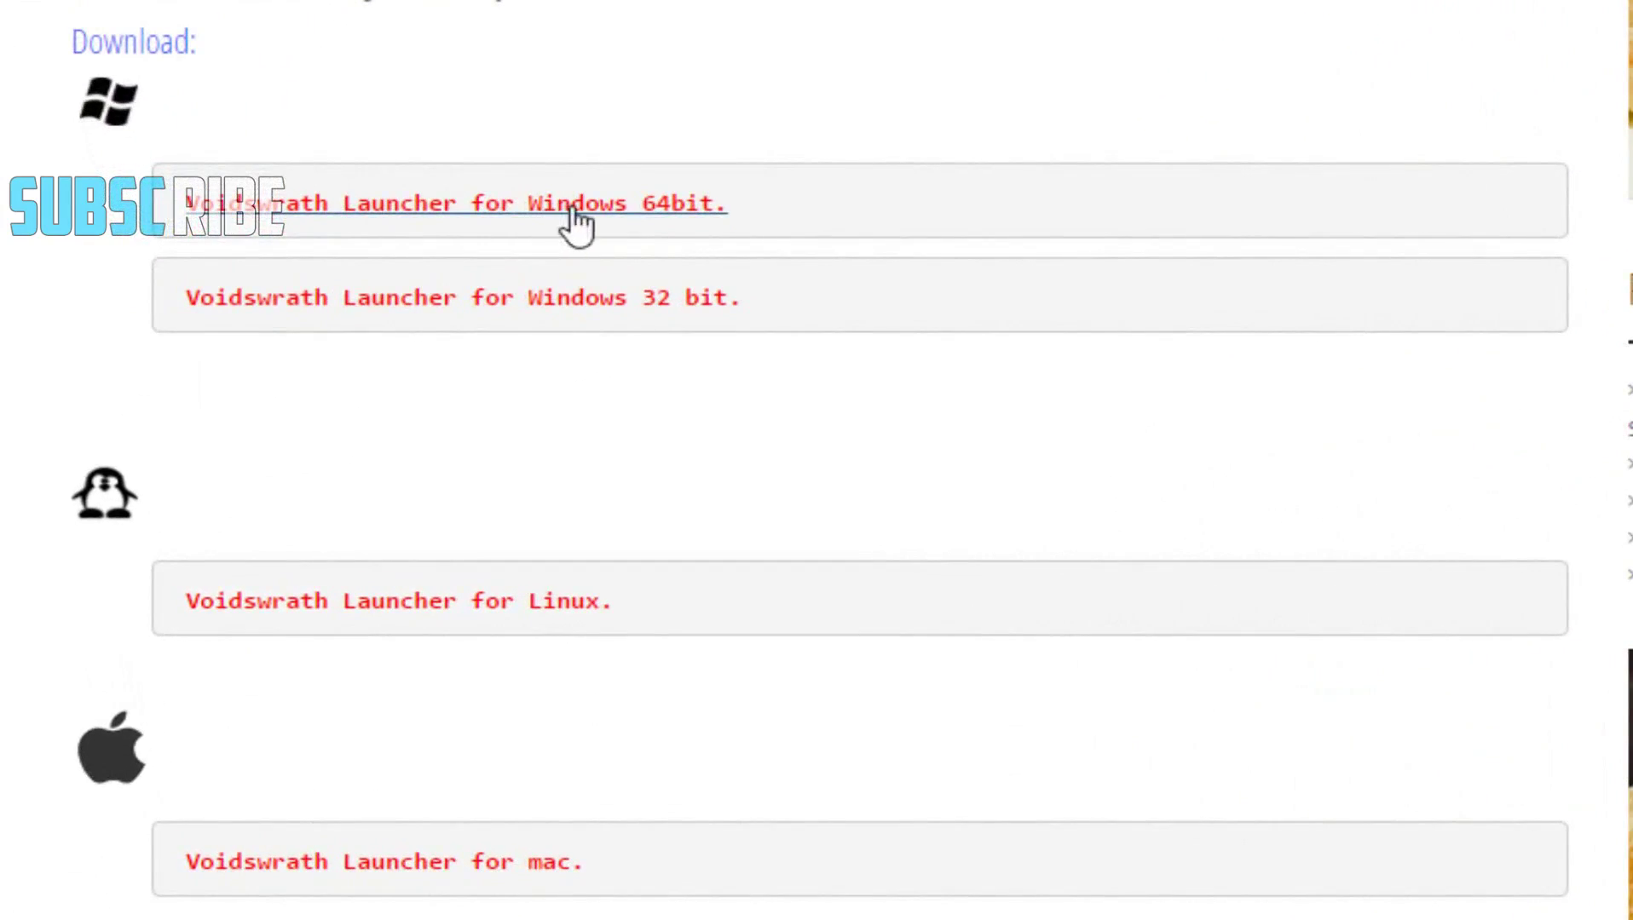
pyautogui.click(546, 304)
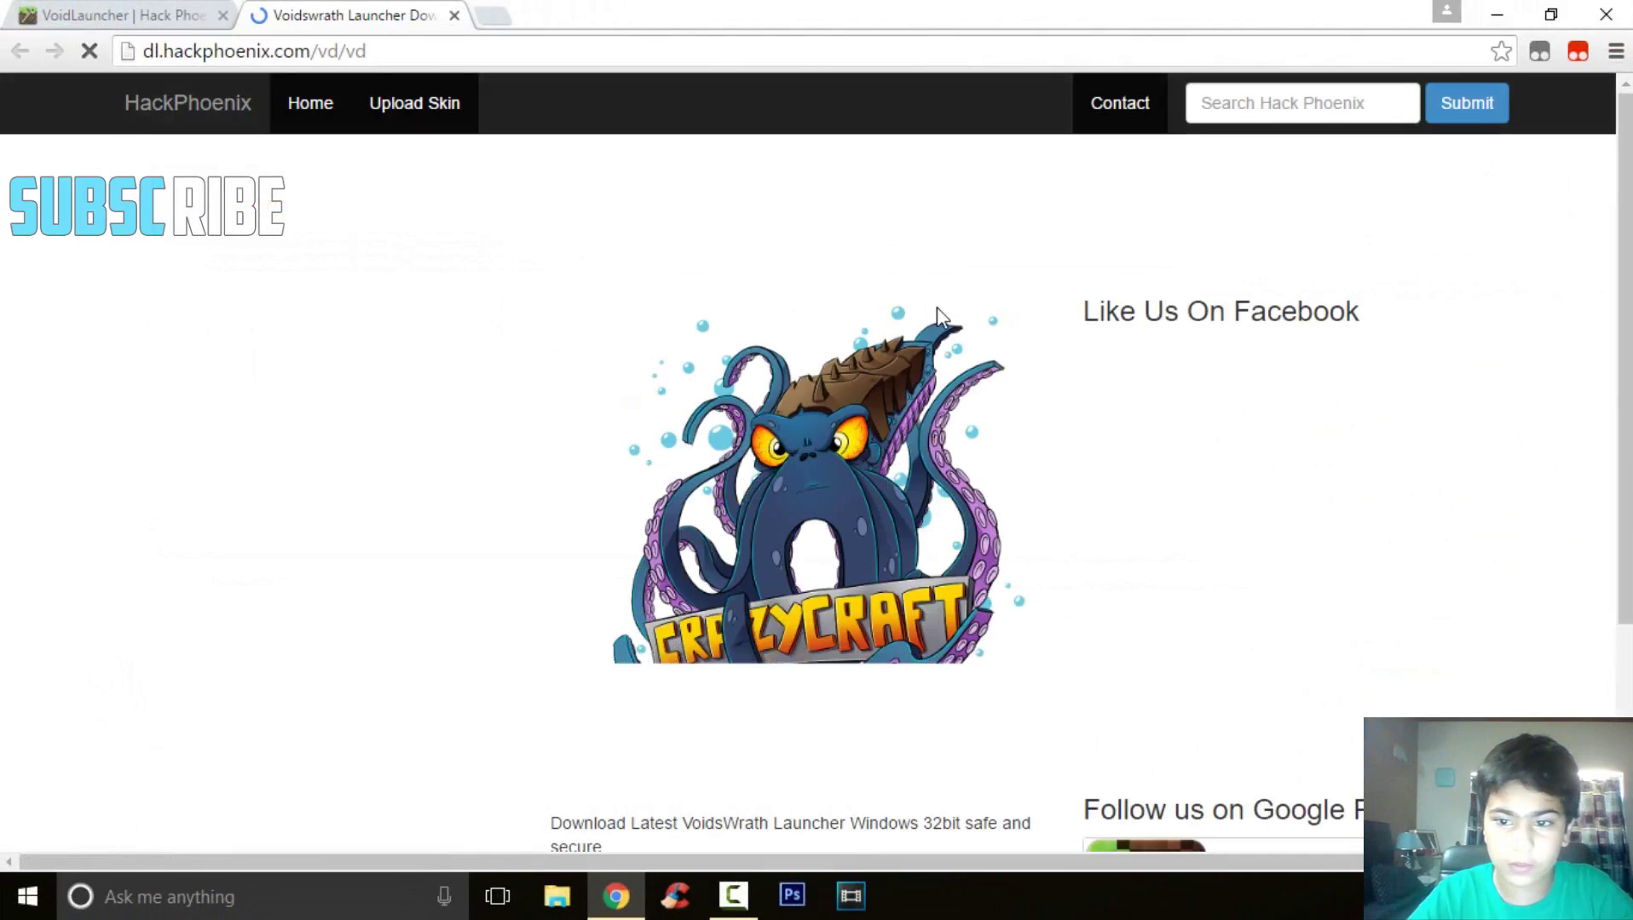
# - Download VoidLauncher_32bit.zip past the ad page, close the ad tab and minimize Chrome
pyautogui.scroll(-5, 1466, 288)
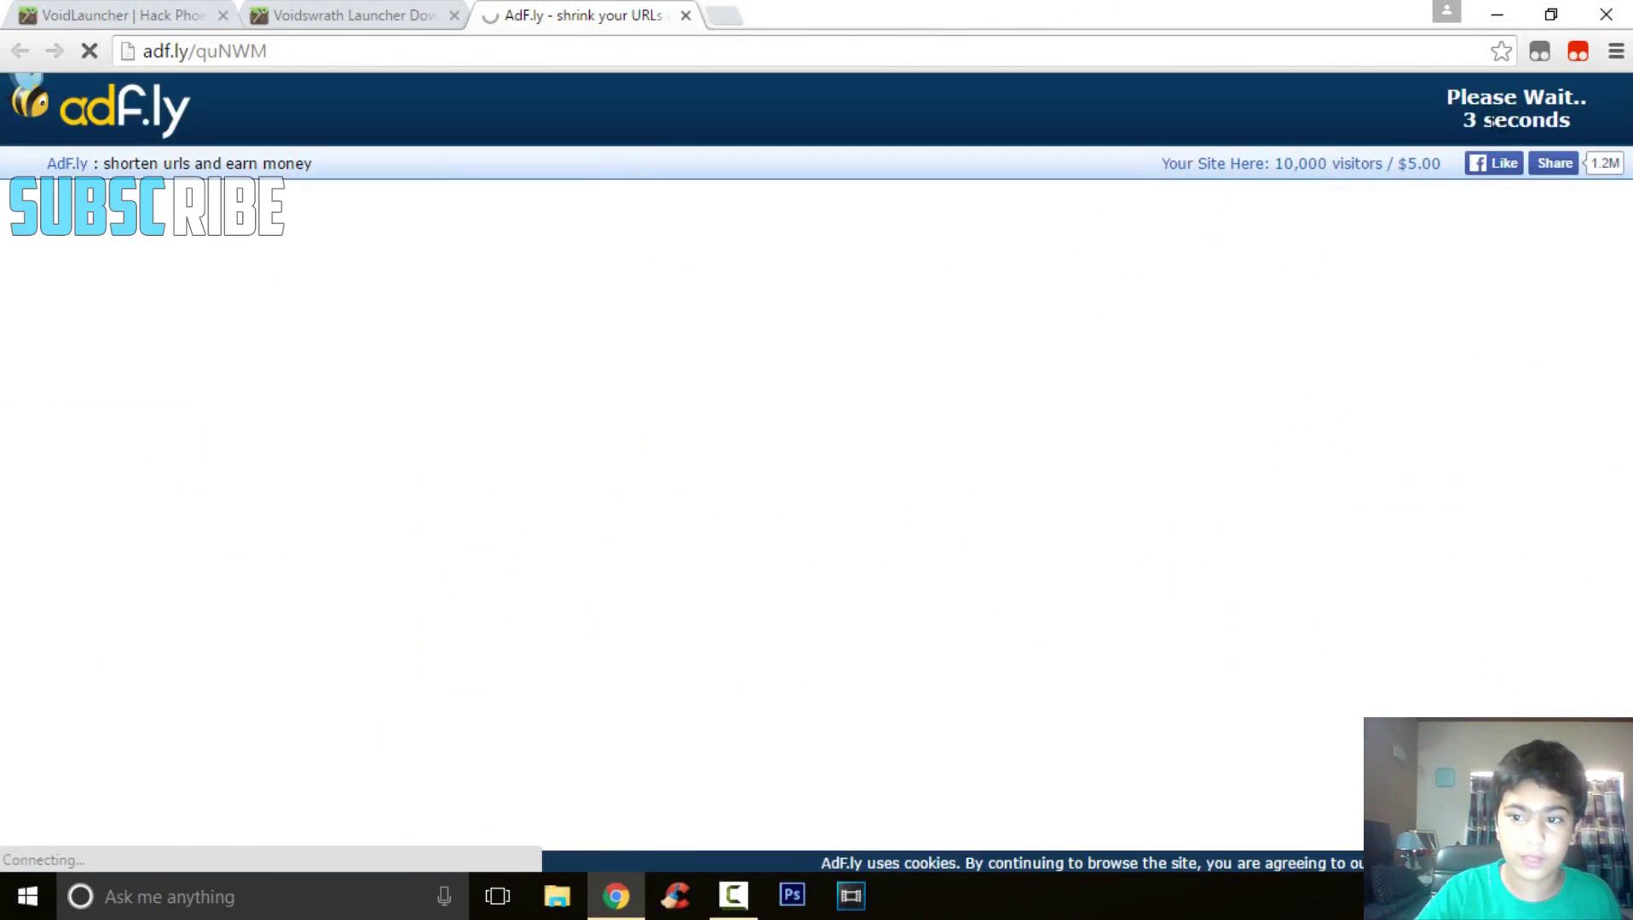
pyautogui.rightClick(1194, 284)
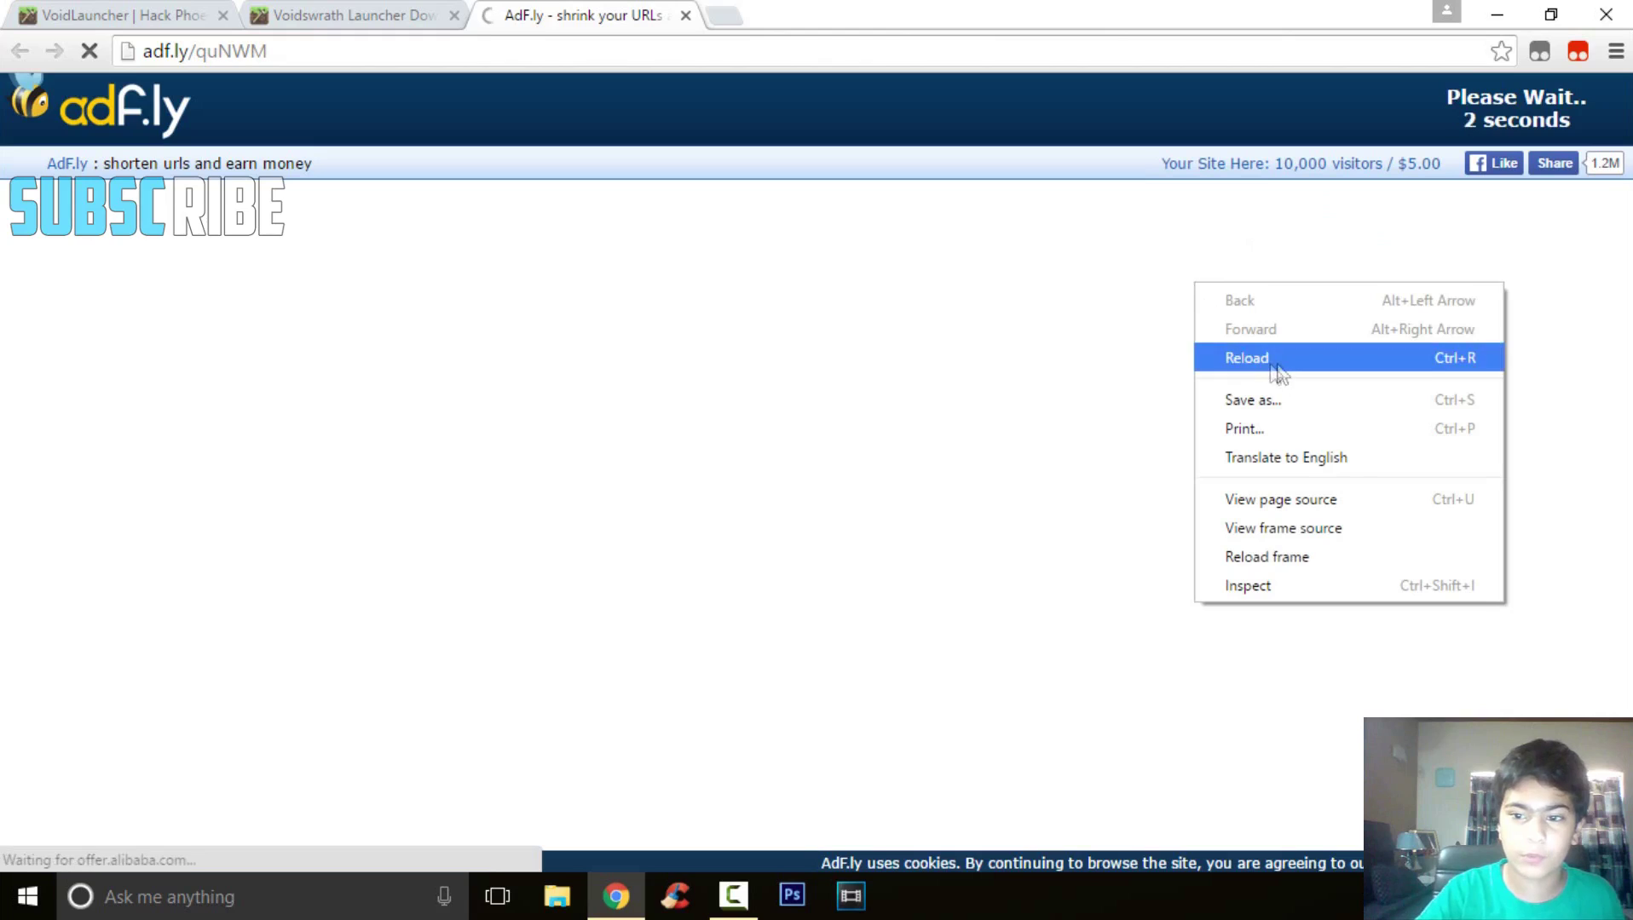
pyautogui.click(1228, 129)
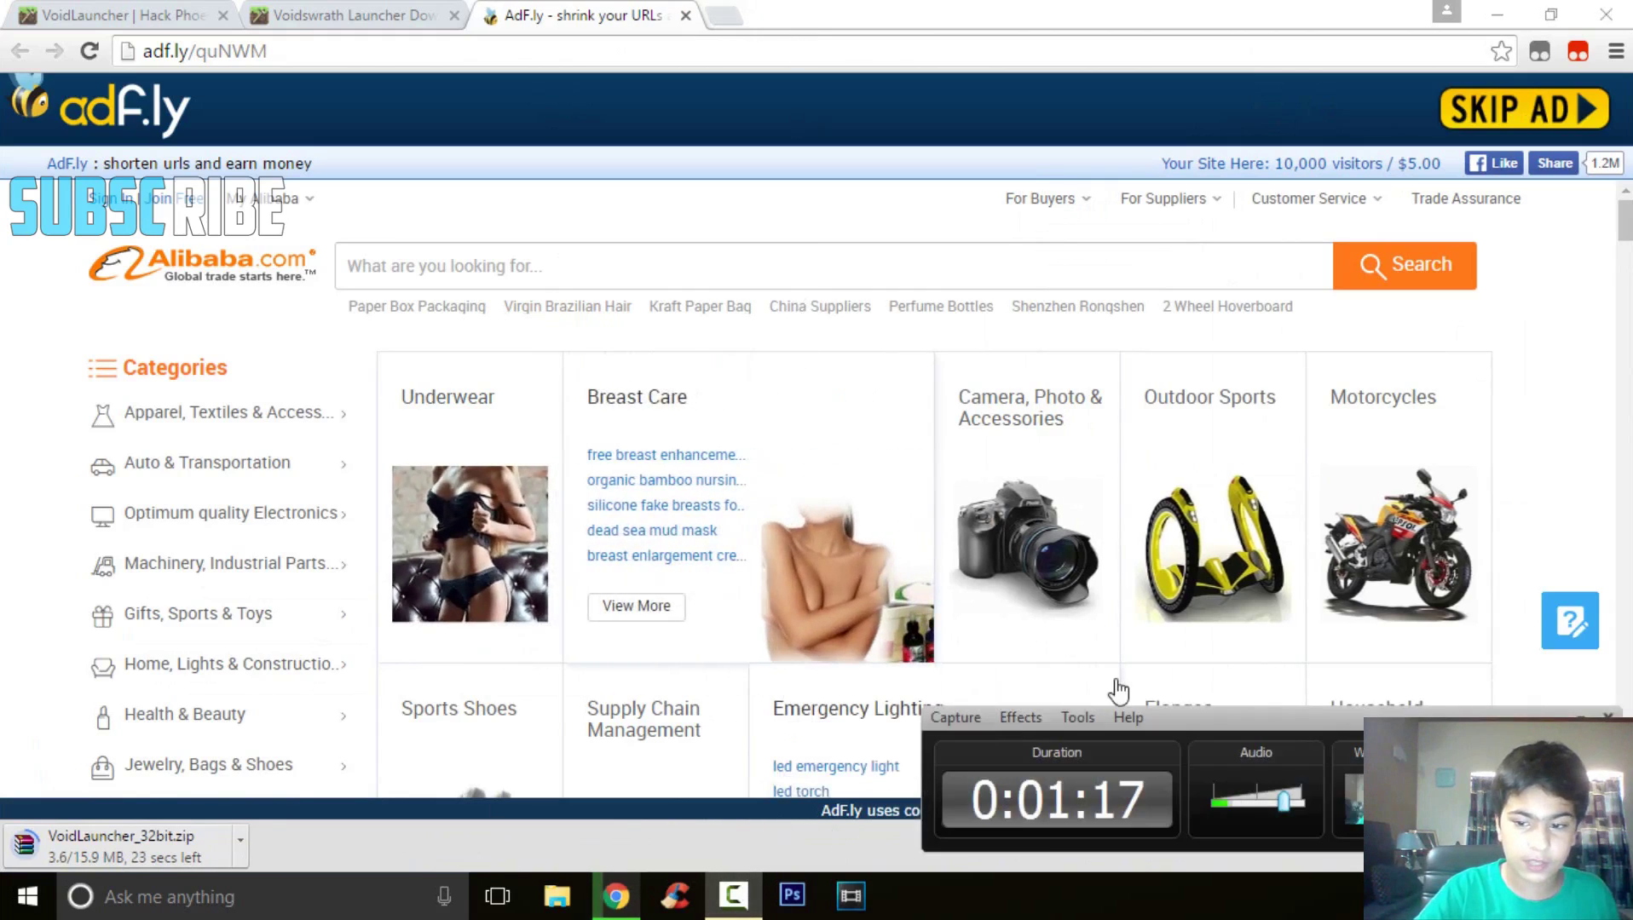
pyautogui.hotkey('ctrl', 'w')
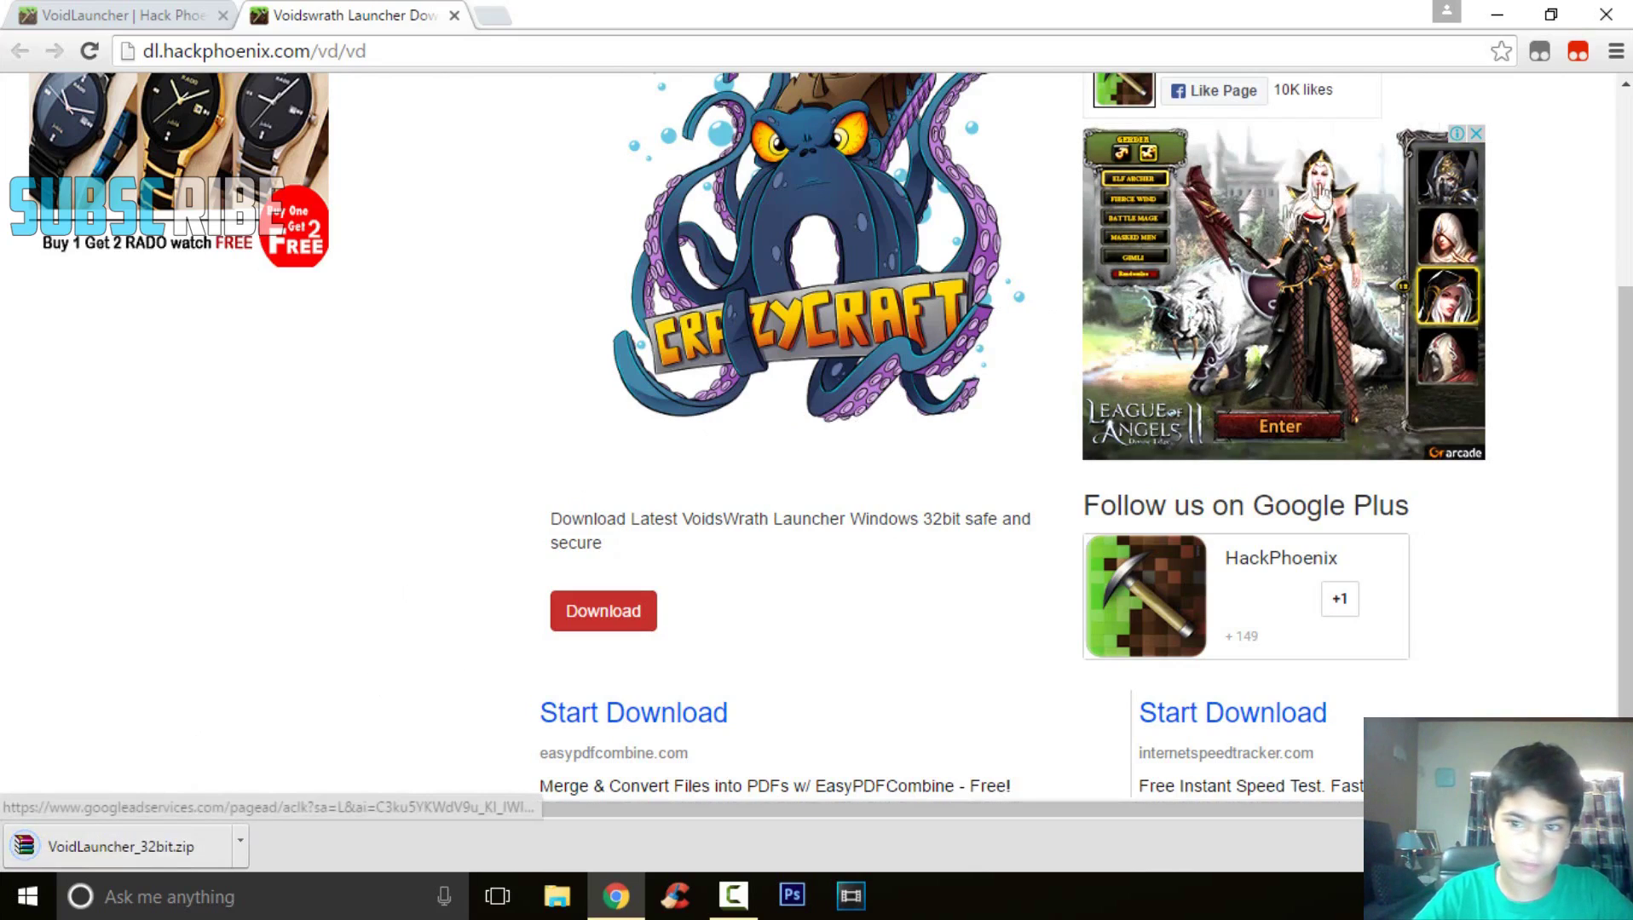
pyautogui.click(1499, 15)
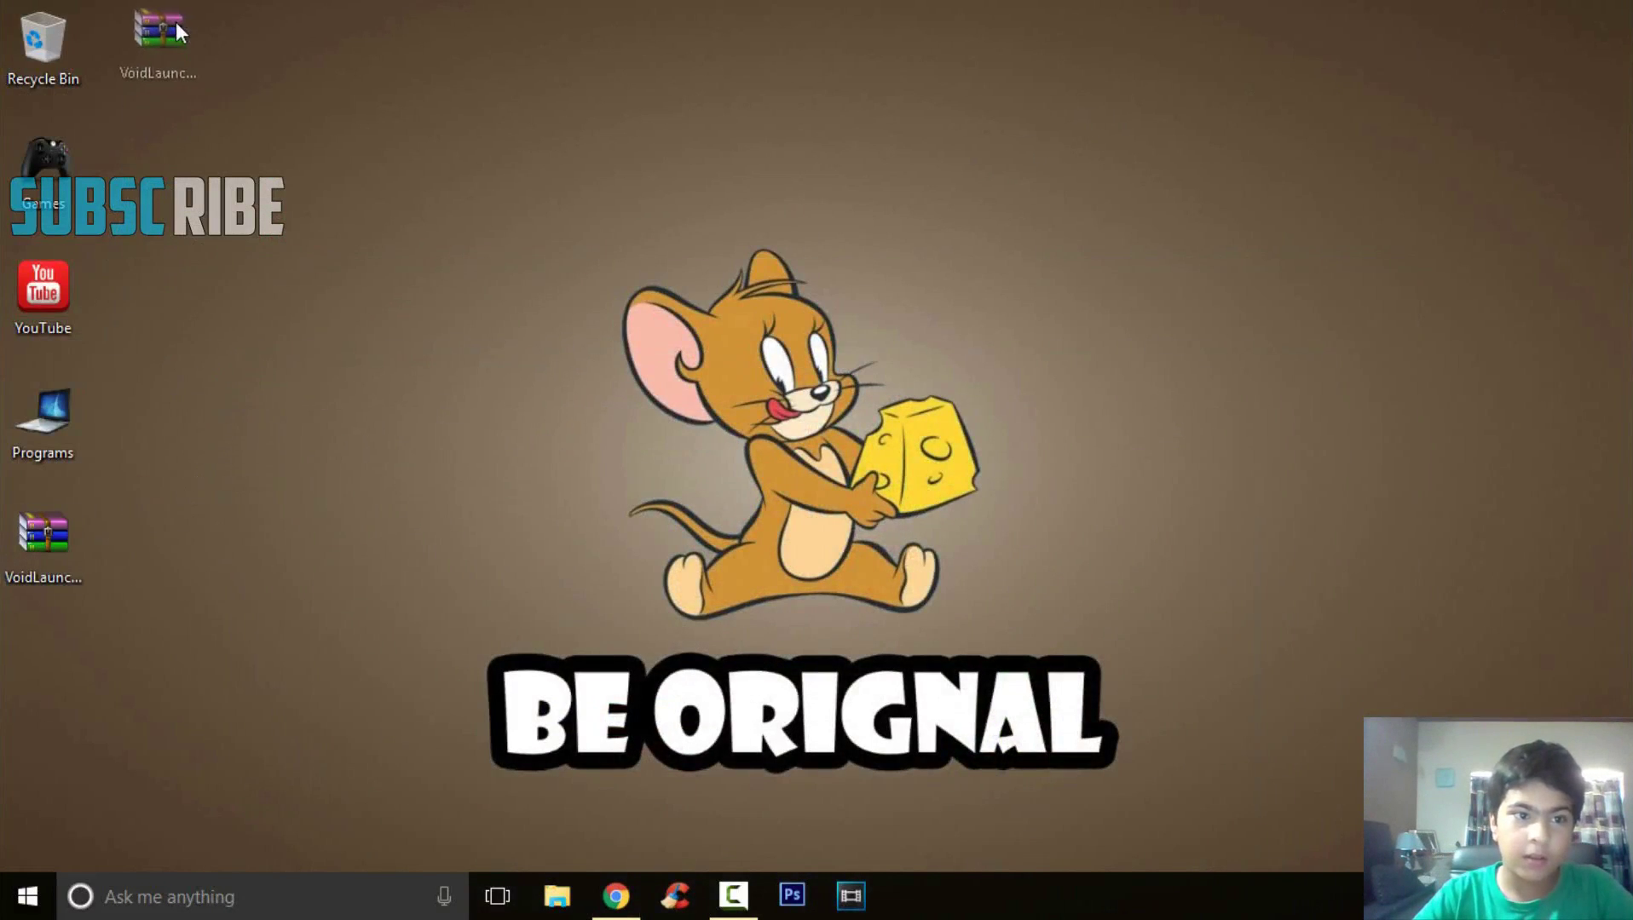
# - Move the VoidLauncher_32bit zip to the desktop's top and open the Downloads folder via Run
pyautogui.moveTo(177, 30); pyautogui.dragTo(178, 32)
pyautogui.moveTo(213, 85); pyautogui.dragTo(554, 92)
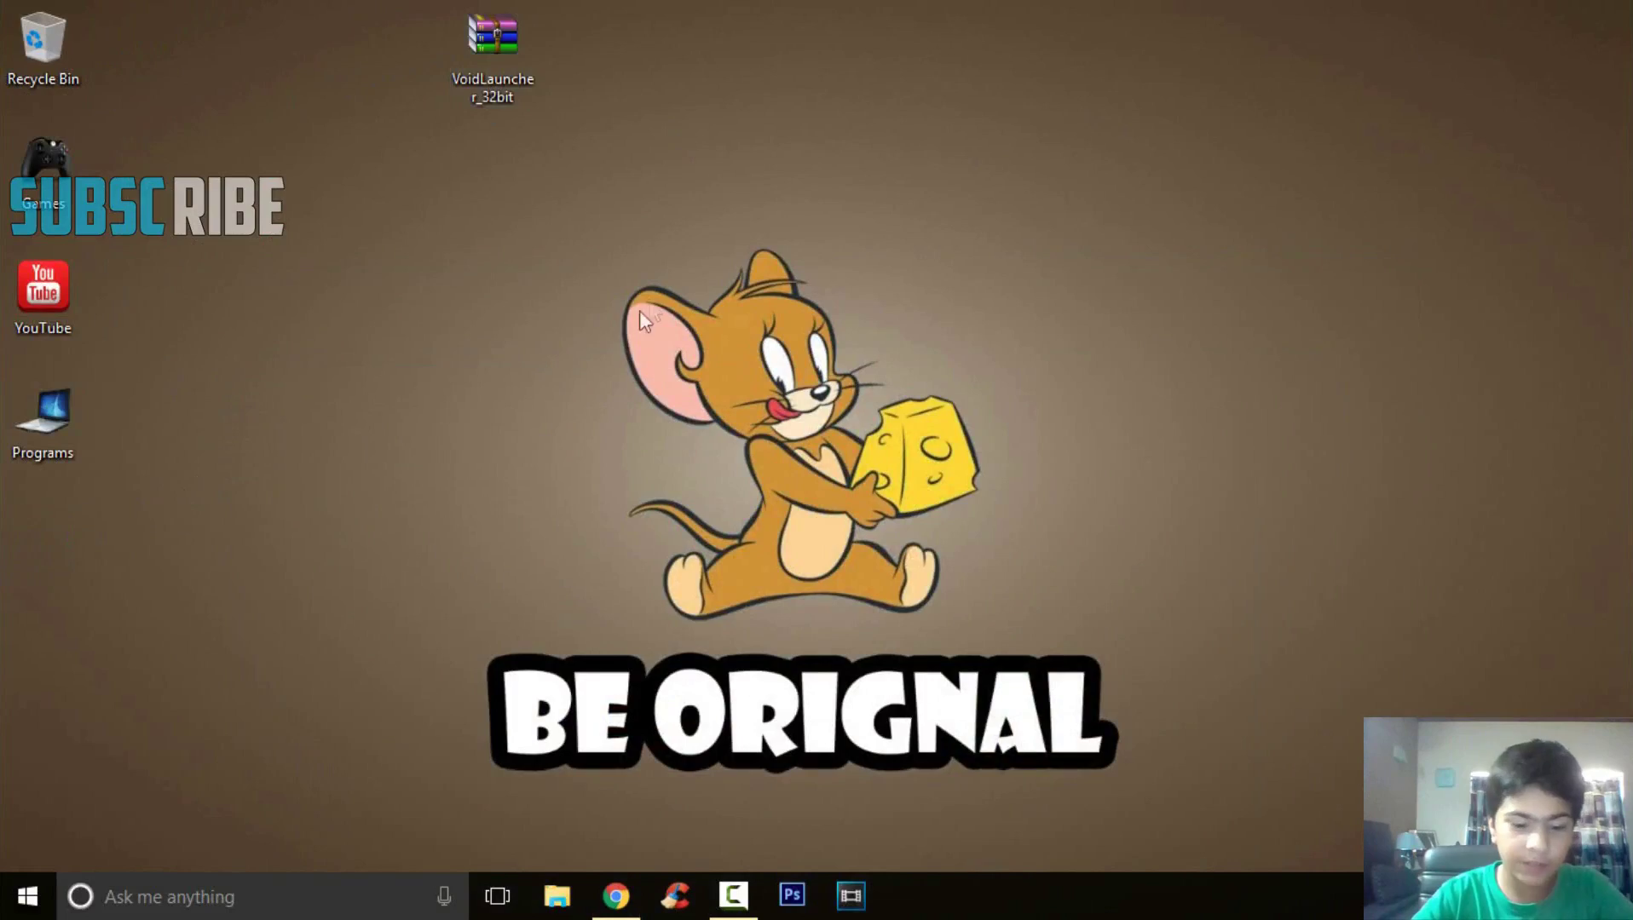
pyautogui.press('super+r')
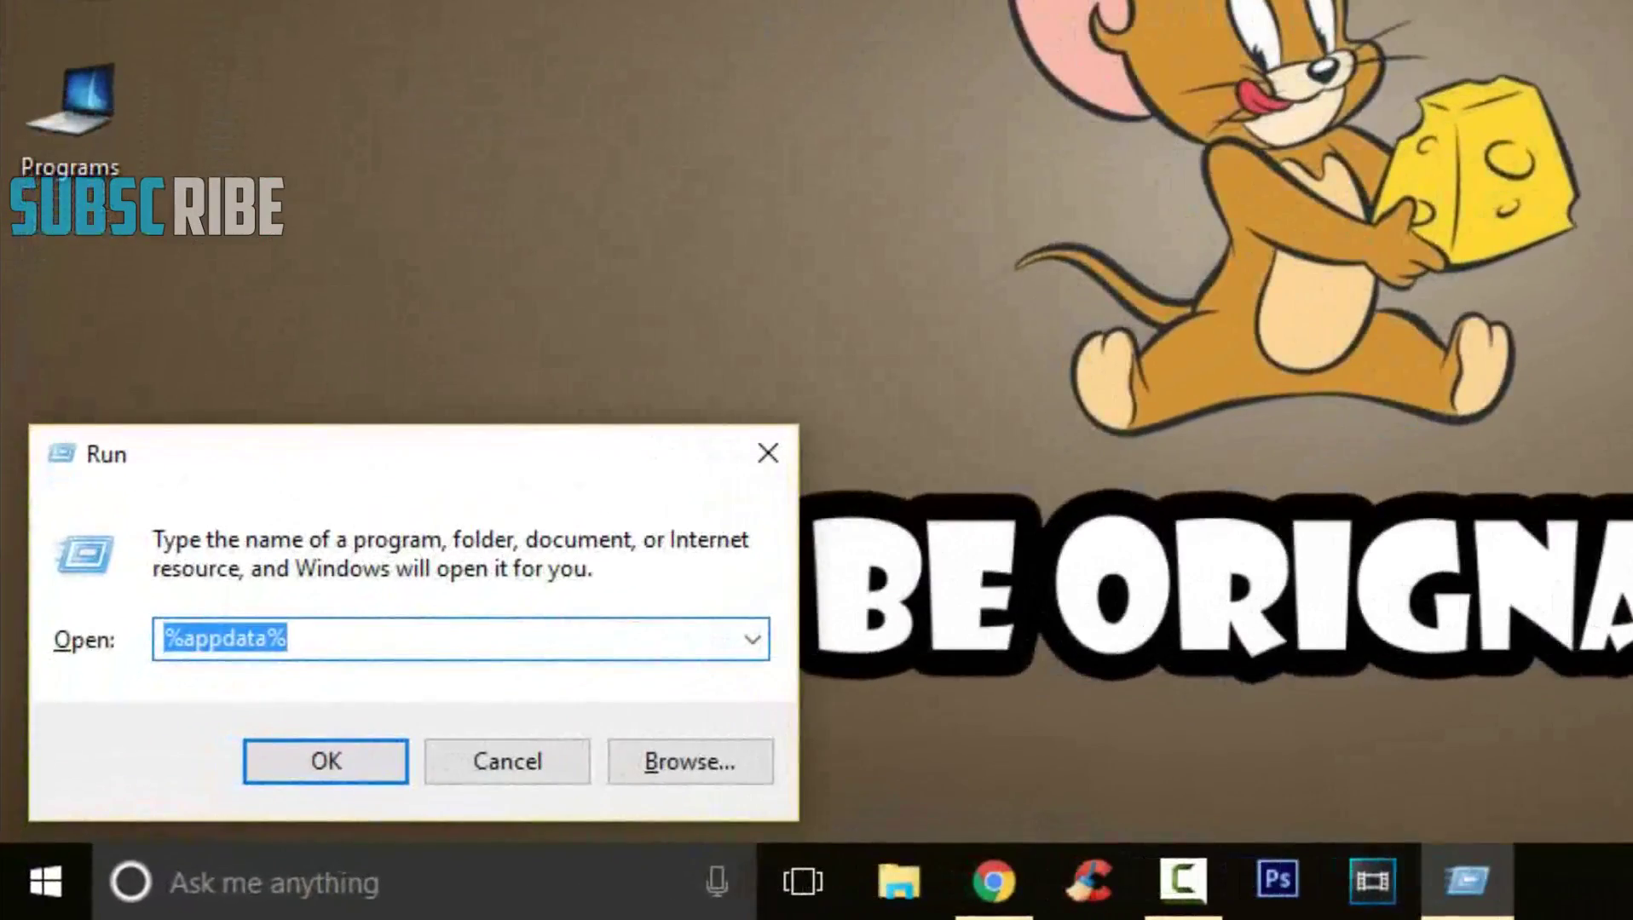
pyautogui.write('dowmloads')
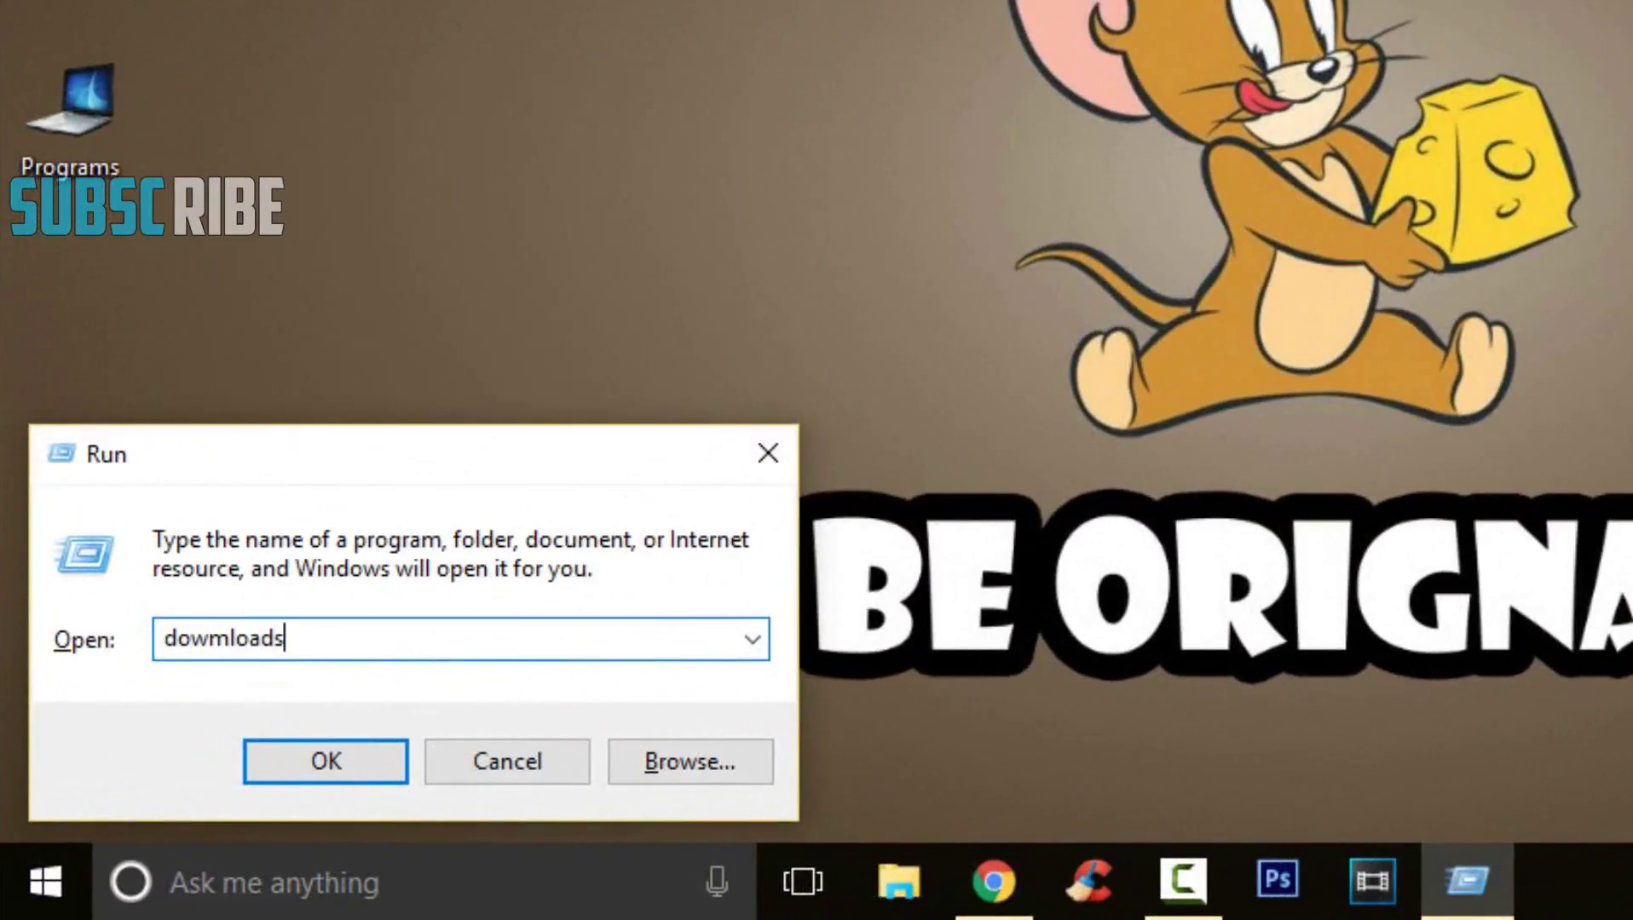
pyautogui.hotkey('ctrl', 'a')
pyautogui.press('BackSpace')
pyautogui.write('down')
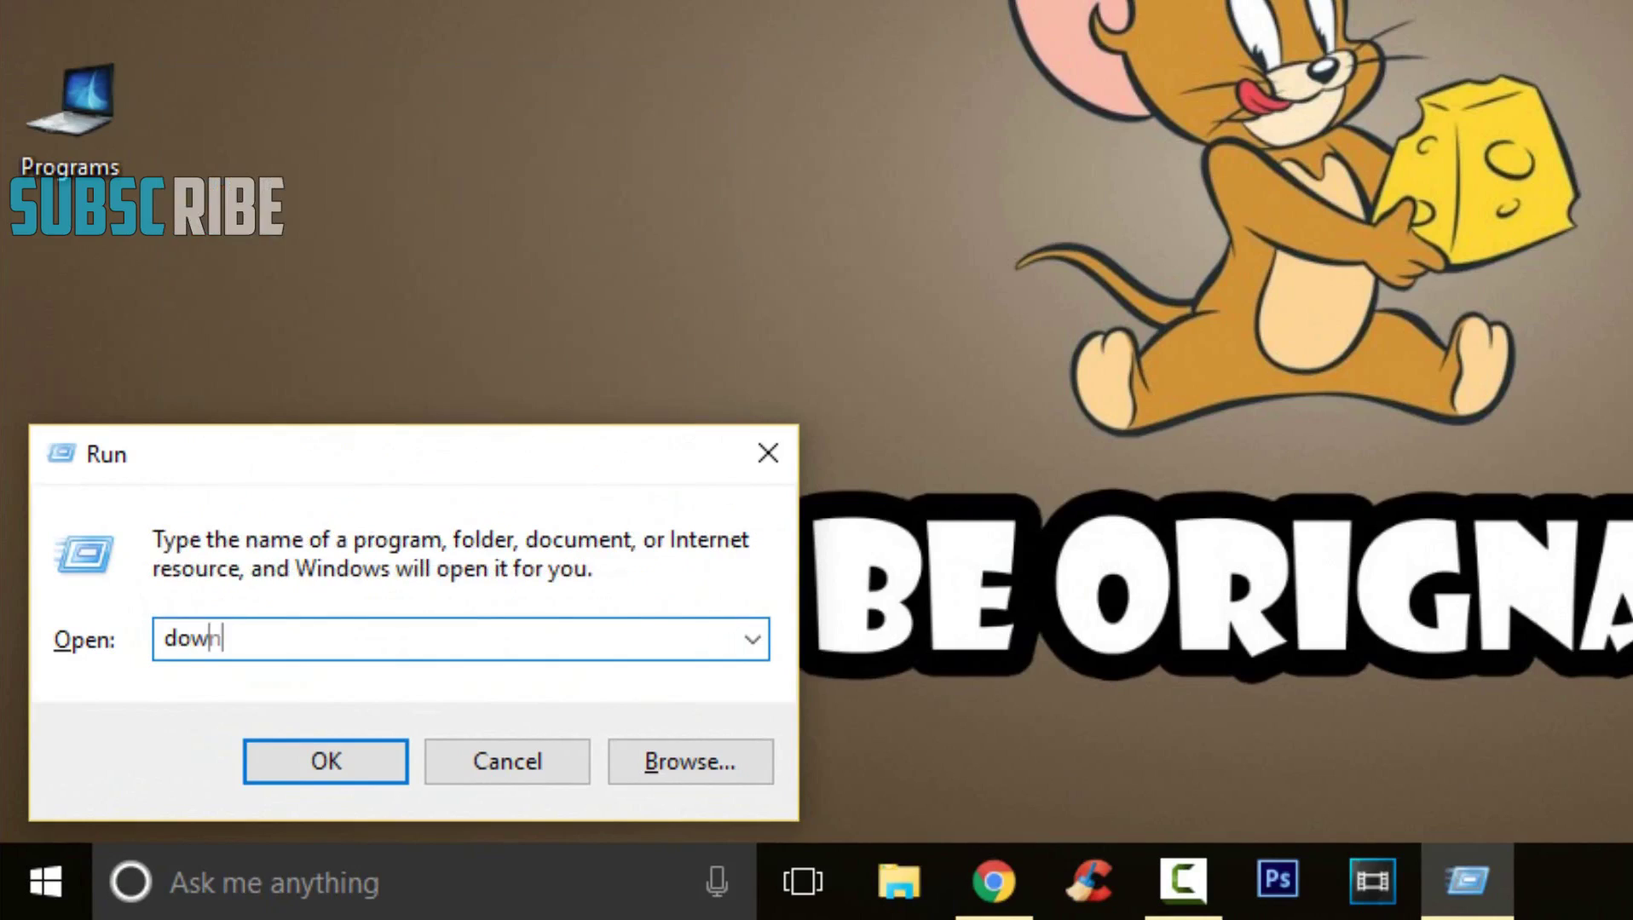
pyautogui.write('ds')
pyautogui.press('Return')
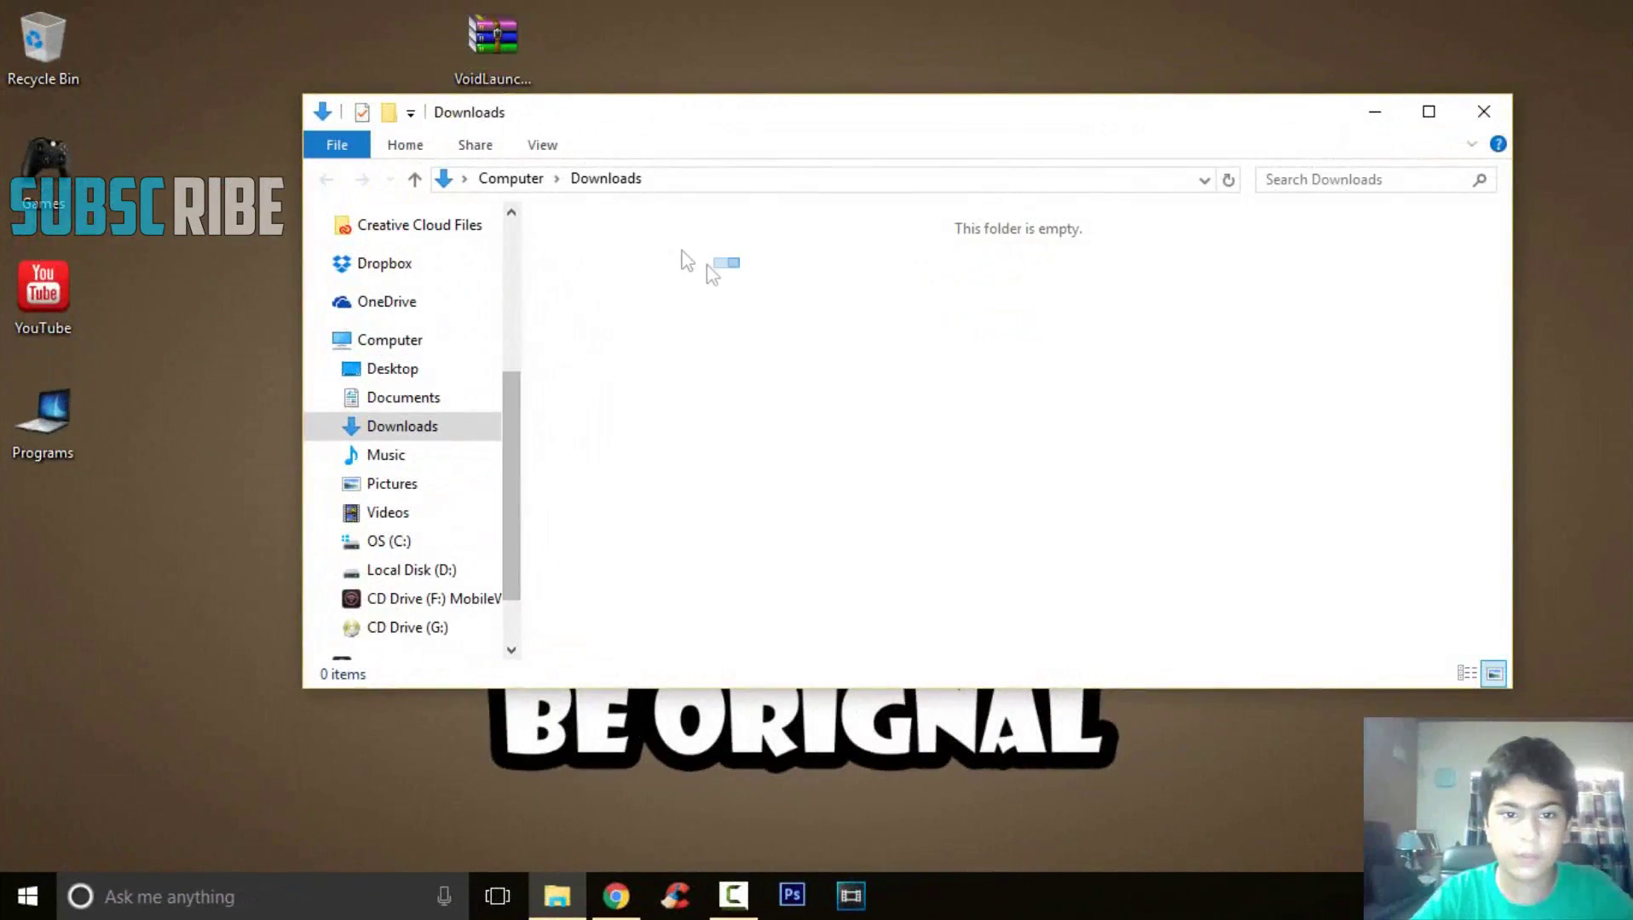
# - Try moving the zip into Downloads, undo the move, and close the Explorer window
pyautogui.moveTo(498, 81)
pyautogui.mouseDown()
pyautogui.moveTo(685, 316)
pyautogui.moveTo(648, 309)
pyautogui.mouseUp()
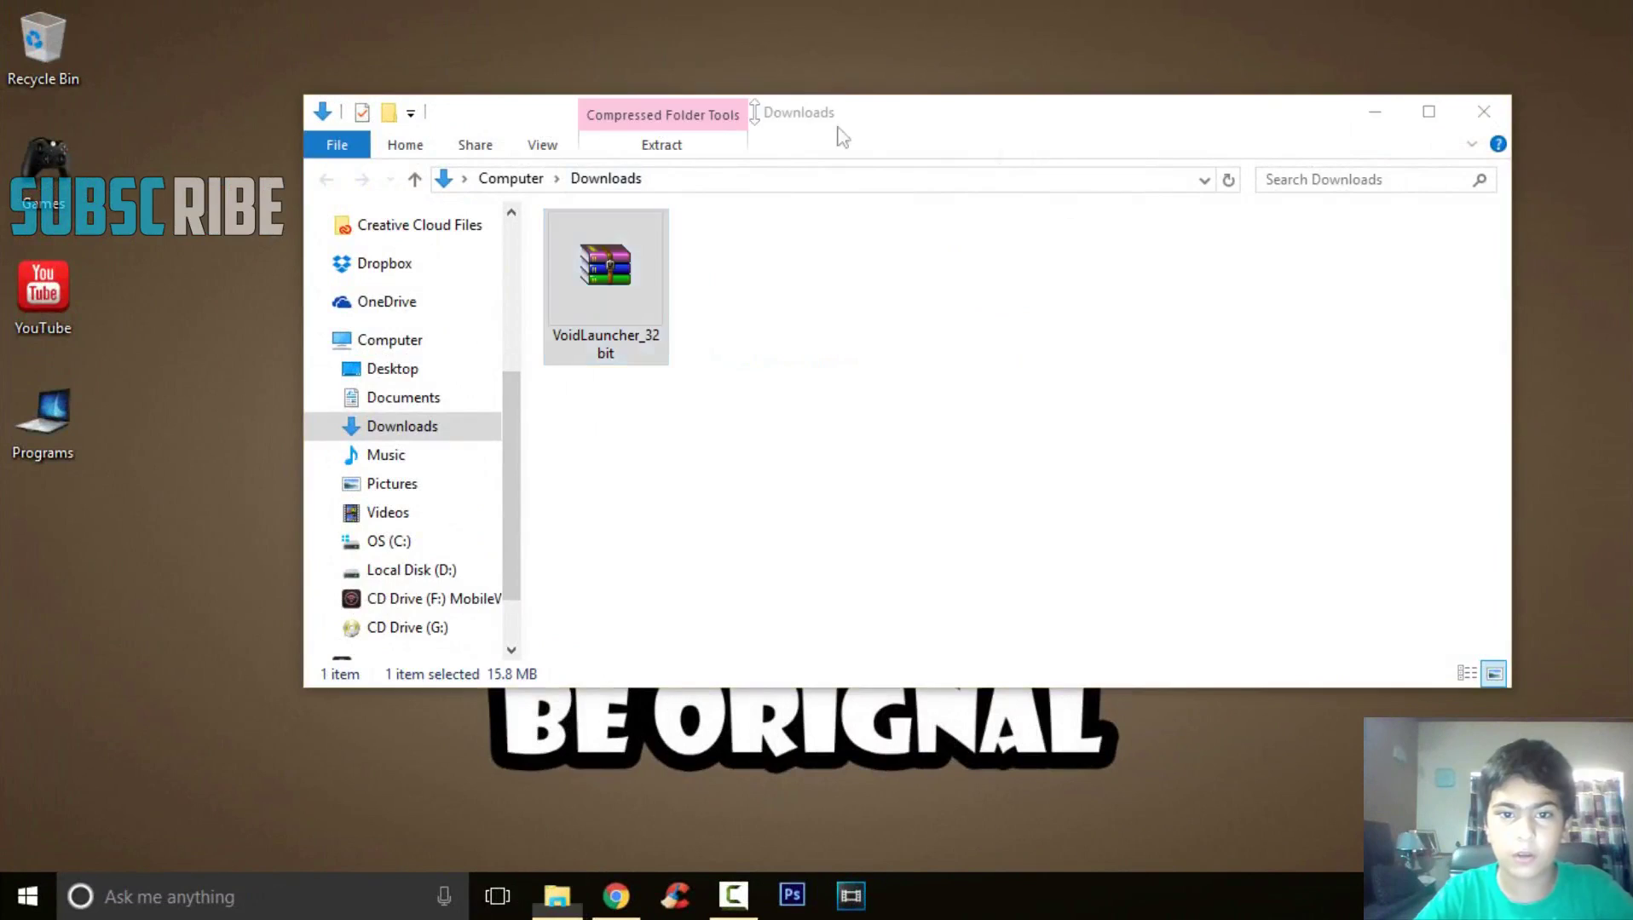
pyautogui.hotkey('ctrl', 'z')
pyautogui.click(1485, 112)
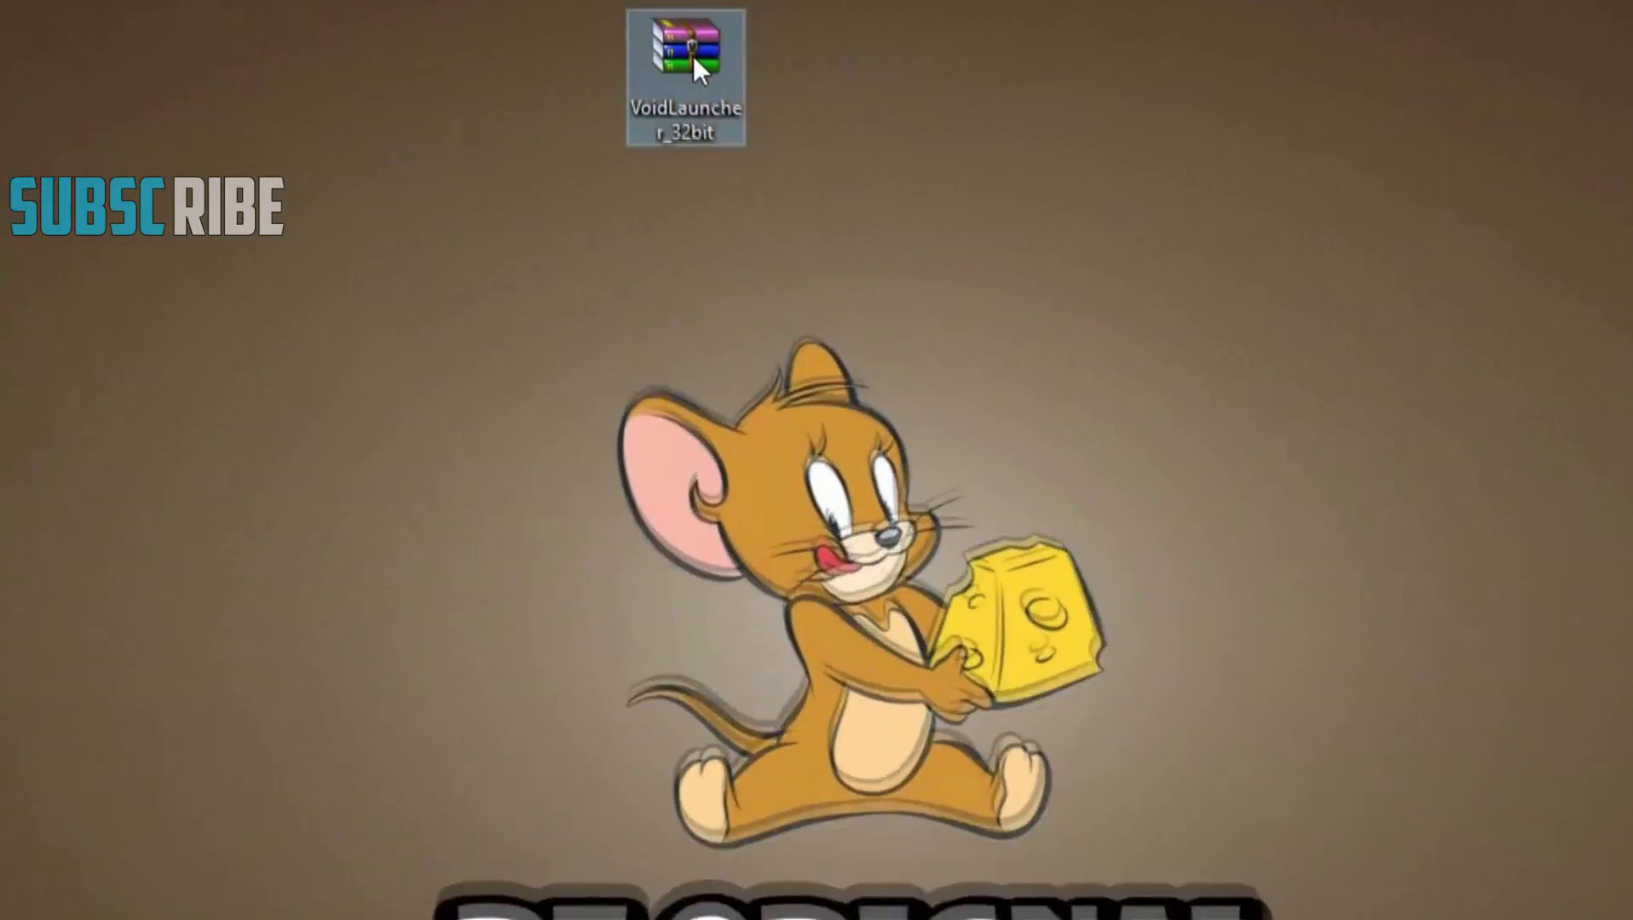
# - Extract VoidLauncher beside the zip, place it at the desktop's top, and run it past the warning
pyautogui.rightClick(706, 70)
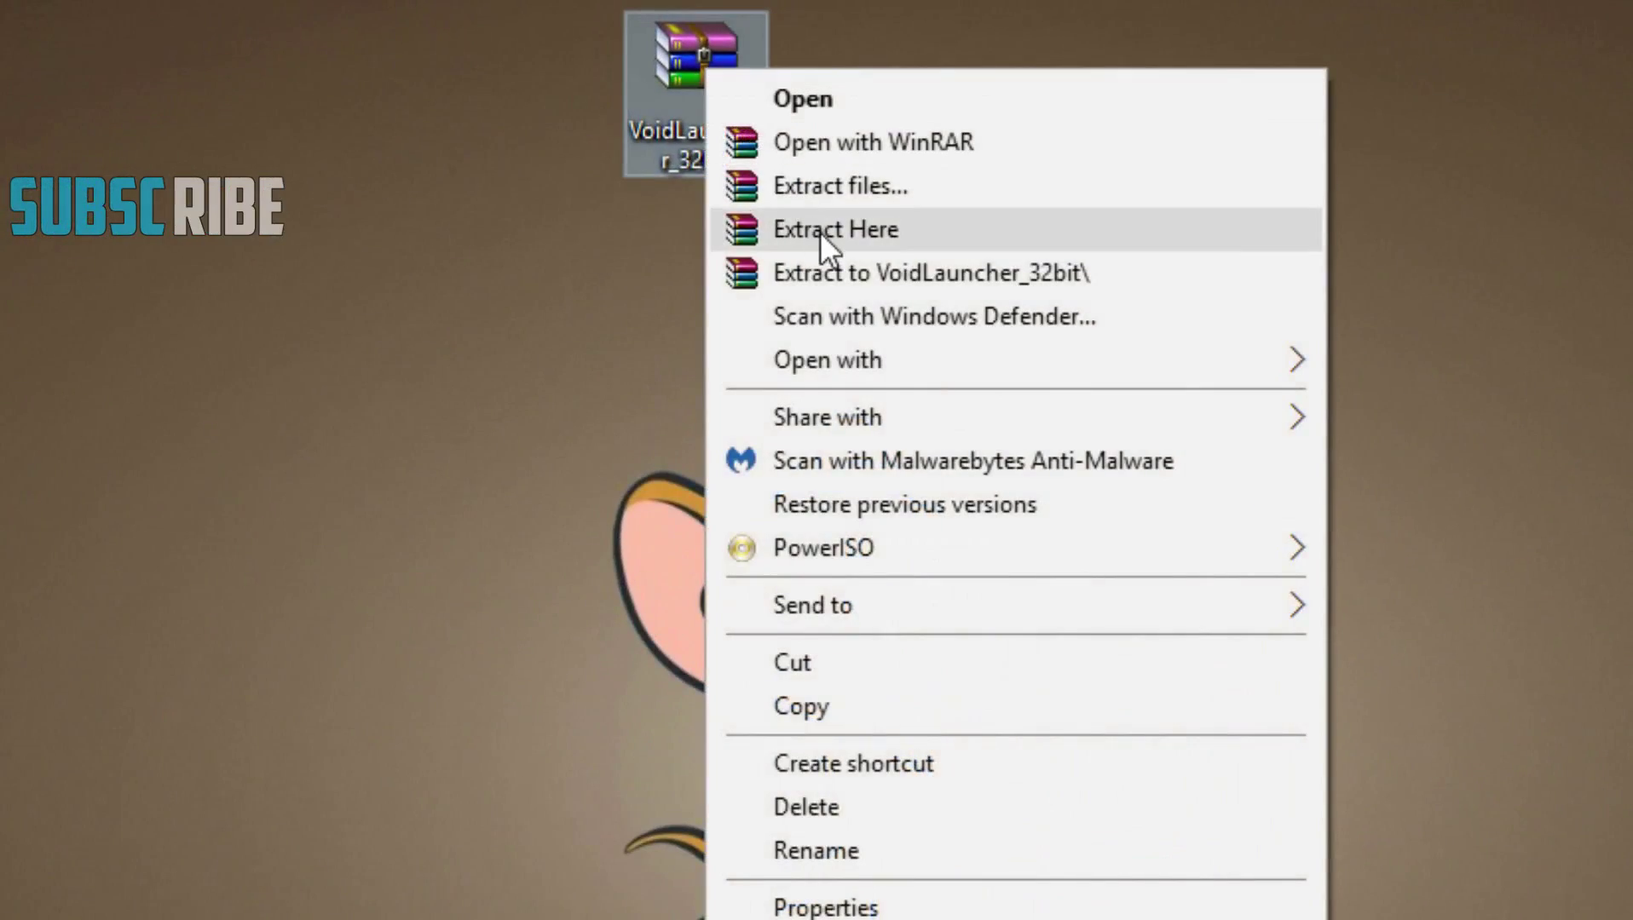
pyautogui.click(723, 228)
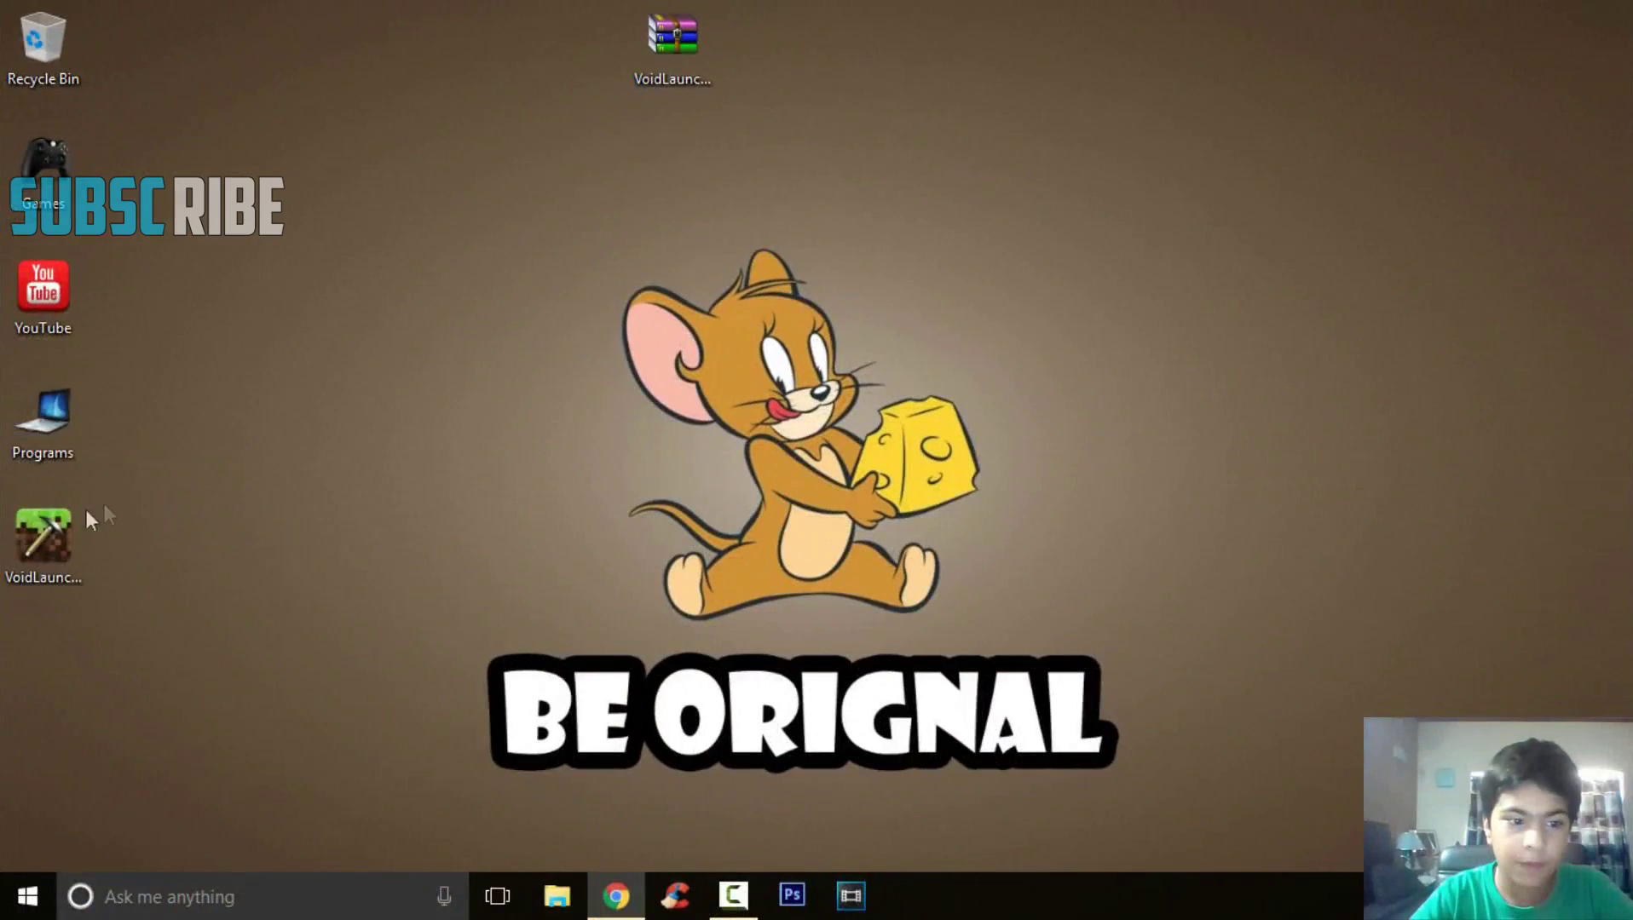
pyautogui.moveTo(77, 520)
pyautogui.mouseDown()
pyautogui.moveTo(595, 110)
pyautogui.moveTo(652, 127)
pyautogui.mouseUp()
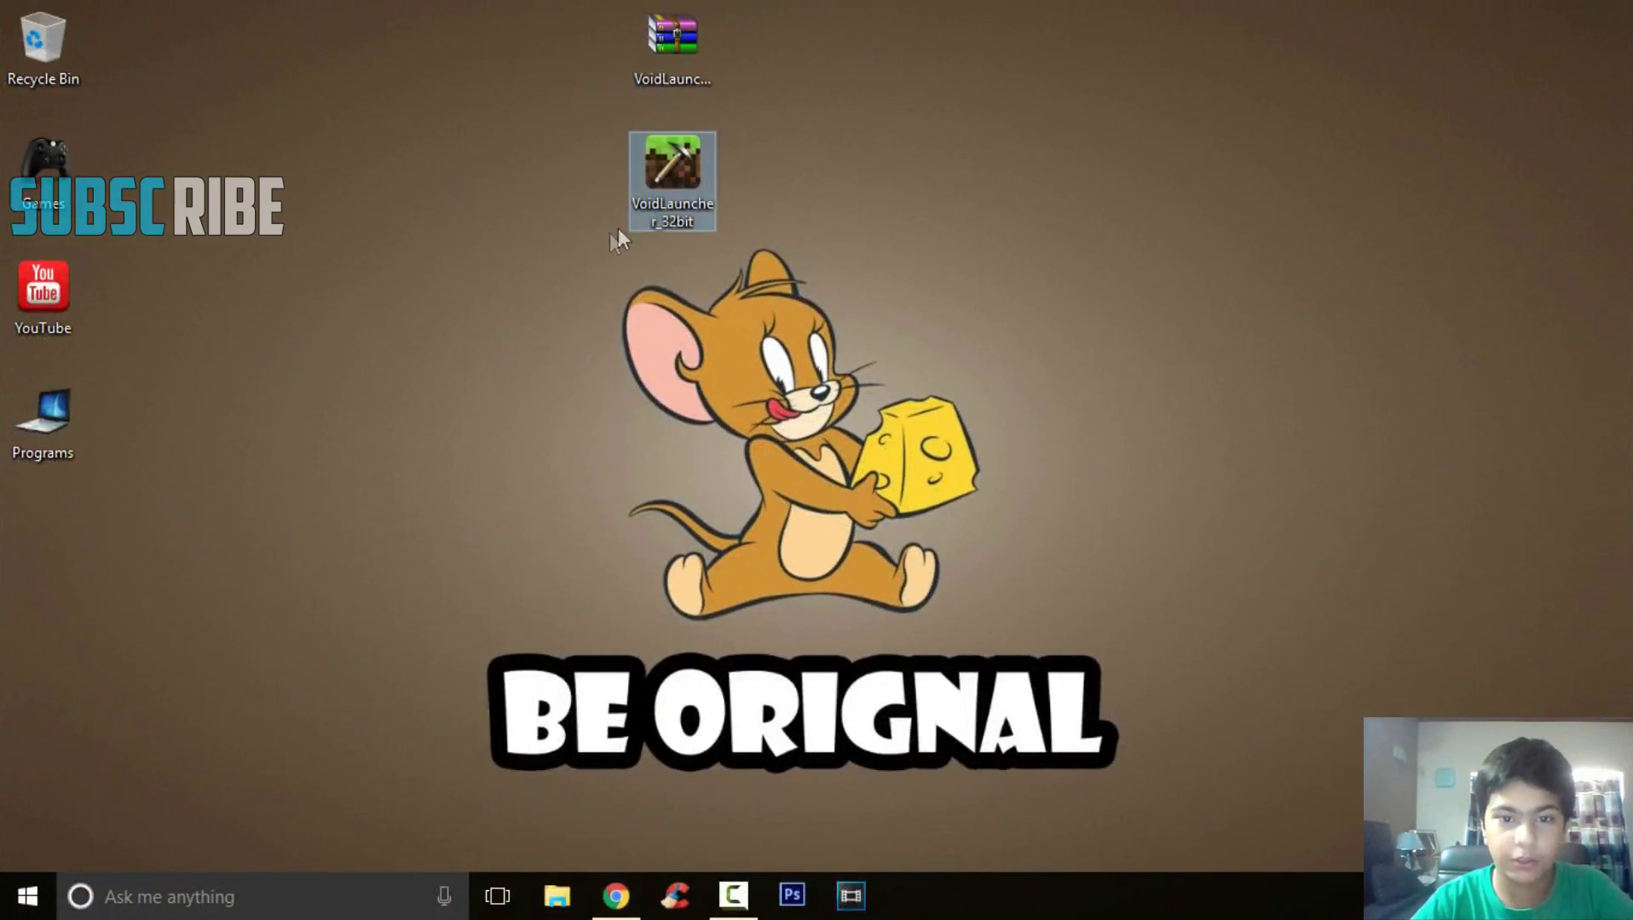
pyautogui.doubleClick(671, 195)
pyautogui.click(928, 471)
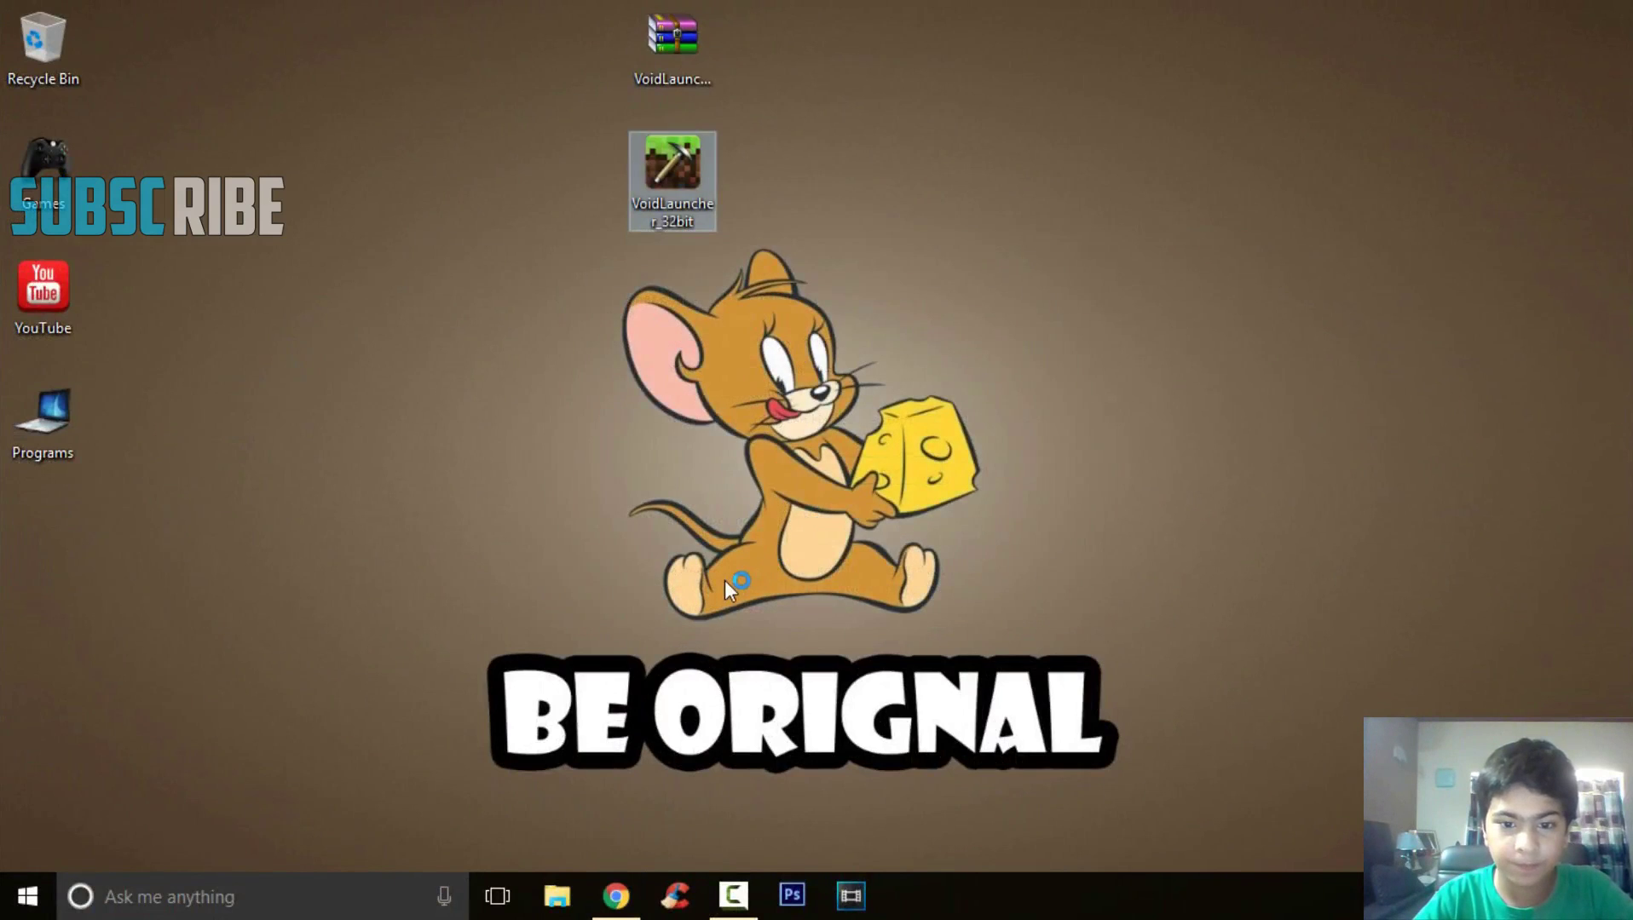
# - Close the Chrome window and bring the loading VoidsWrath splash screen into view
pyautogui.hotkey('alt', 'Tab')
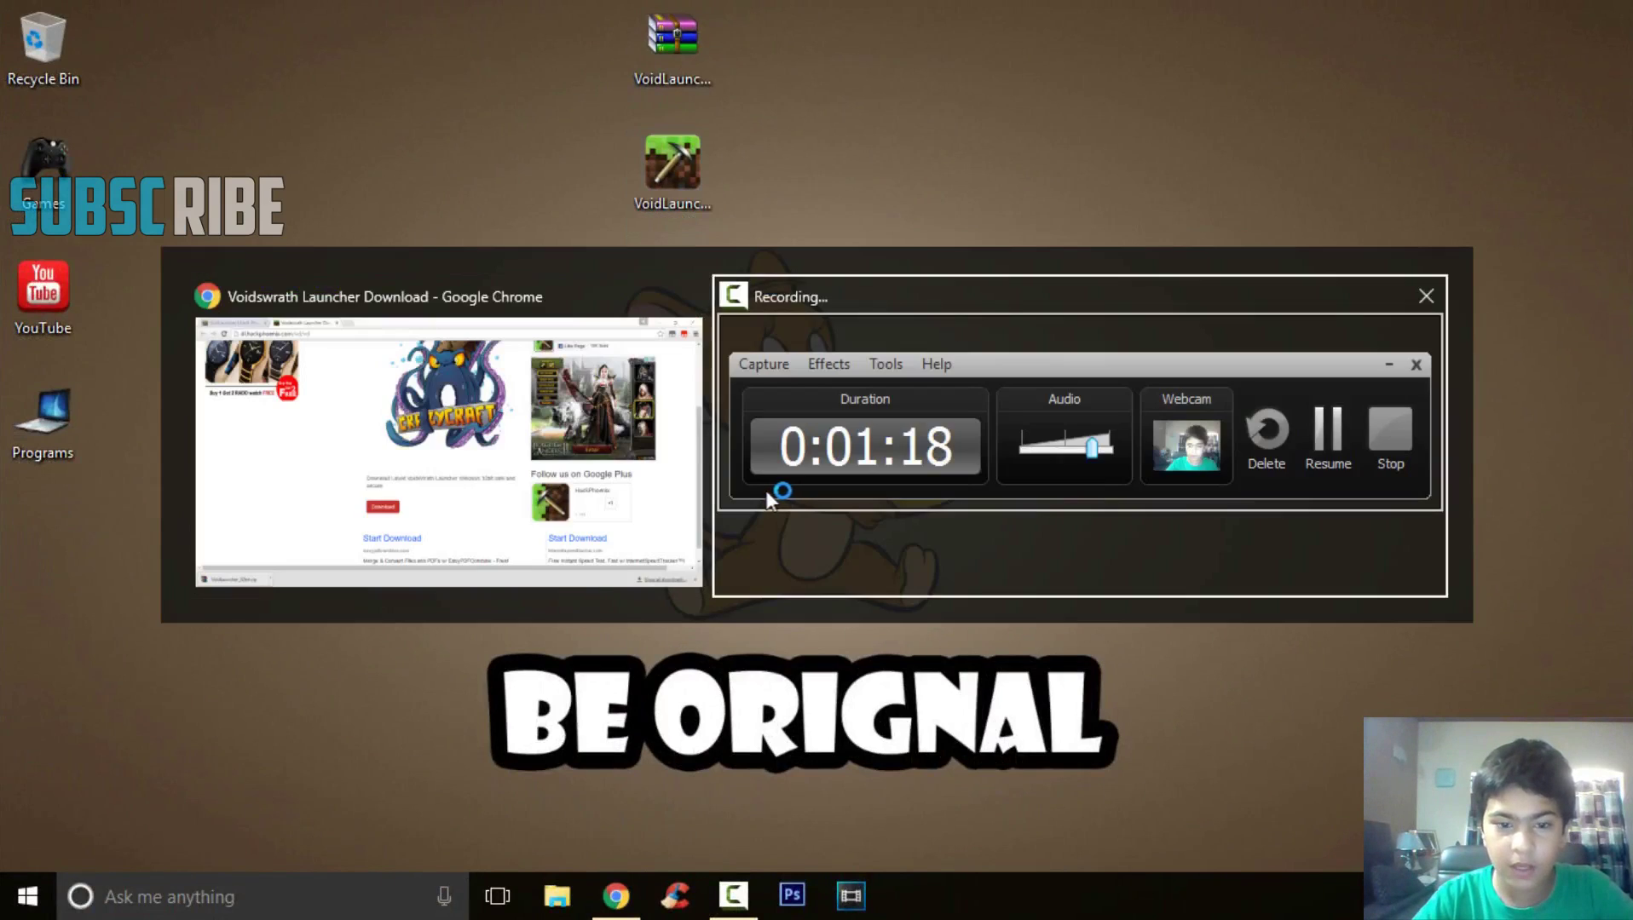
pyautogui.hotkey('alt', 'Tab')
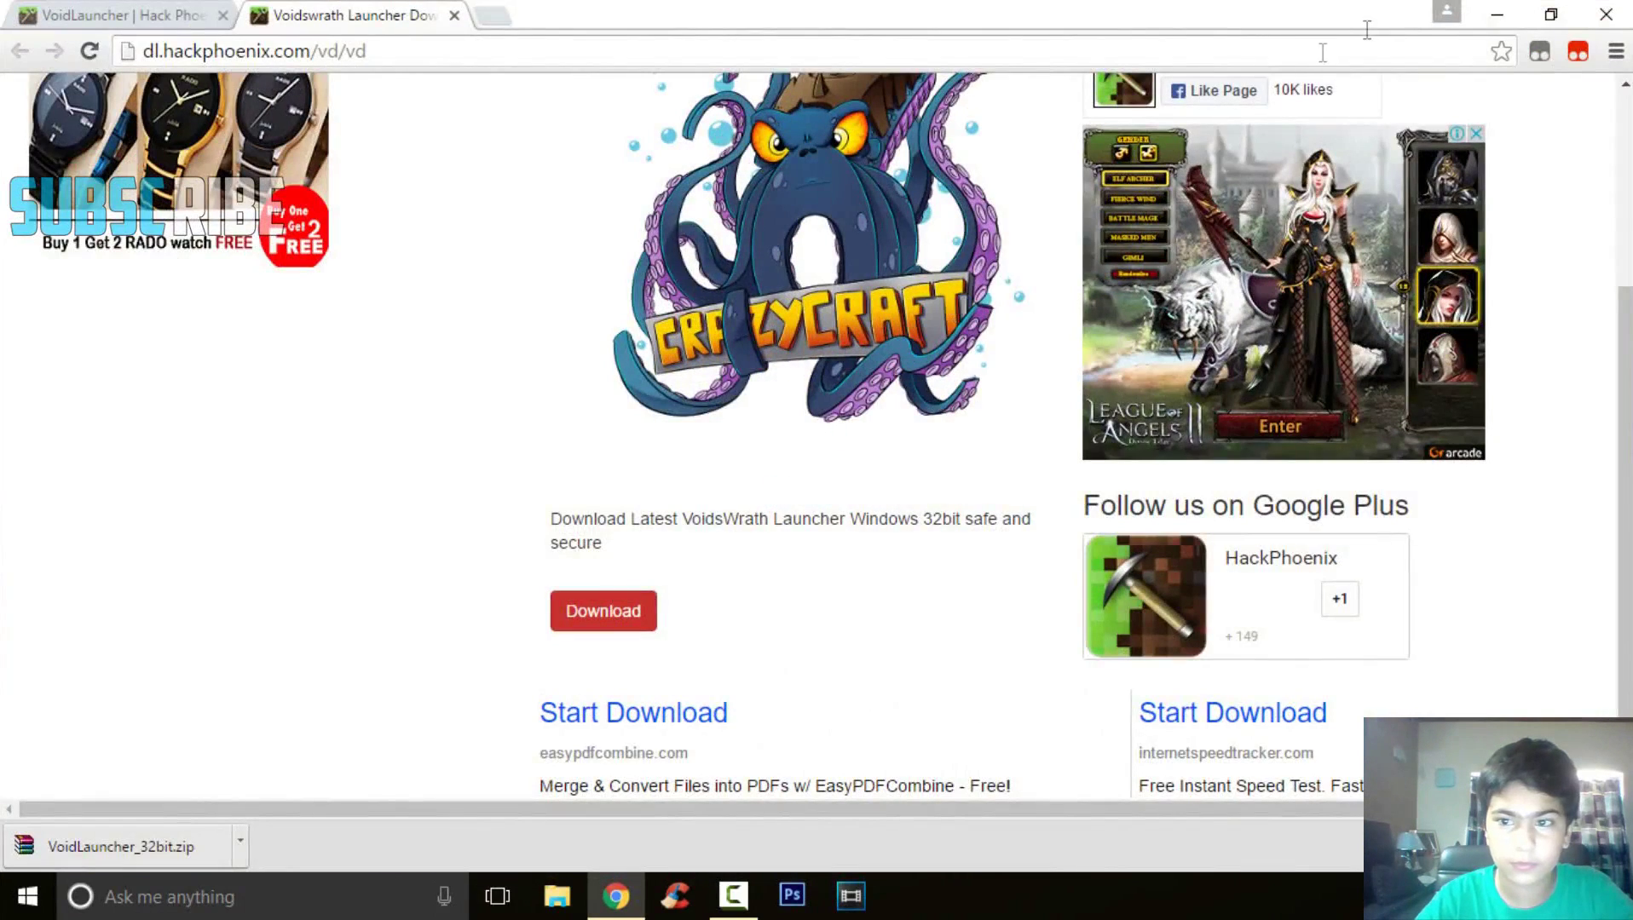
pyautogui.click(1624, 12)
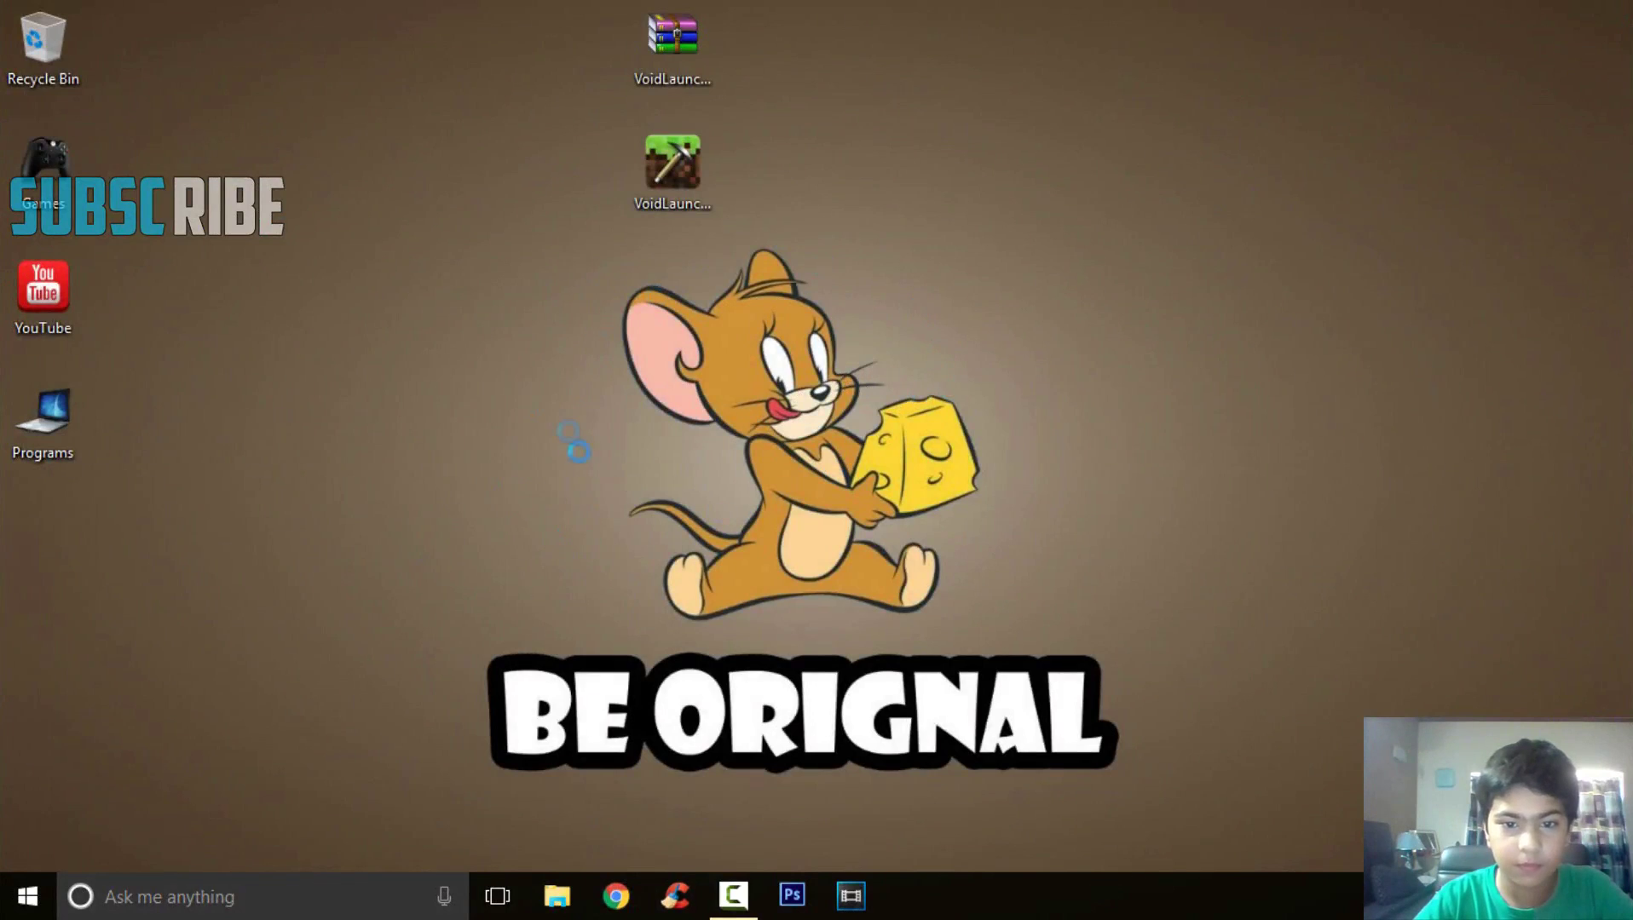
pyautogui.hotkey('alt', 'Tab')
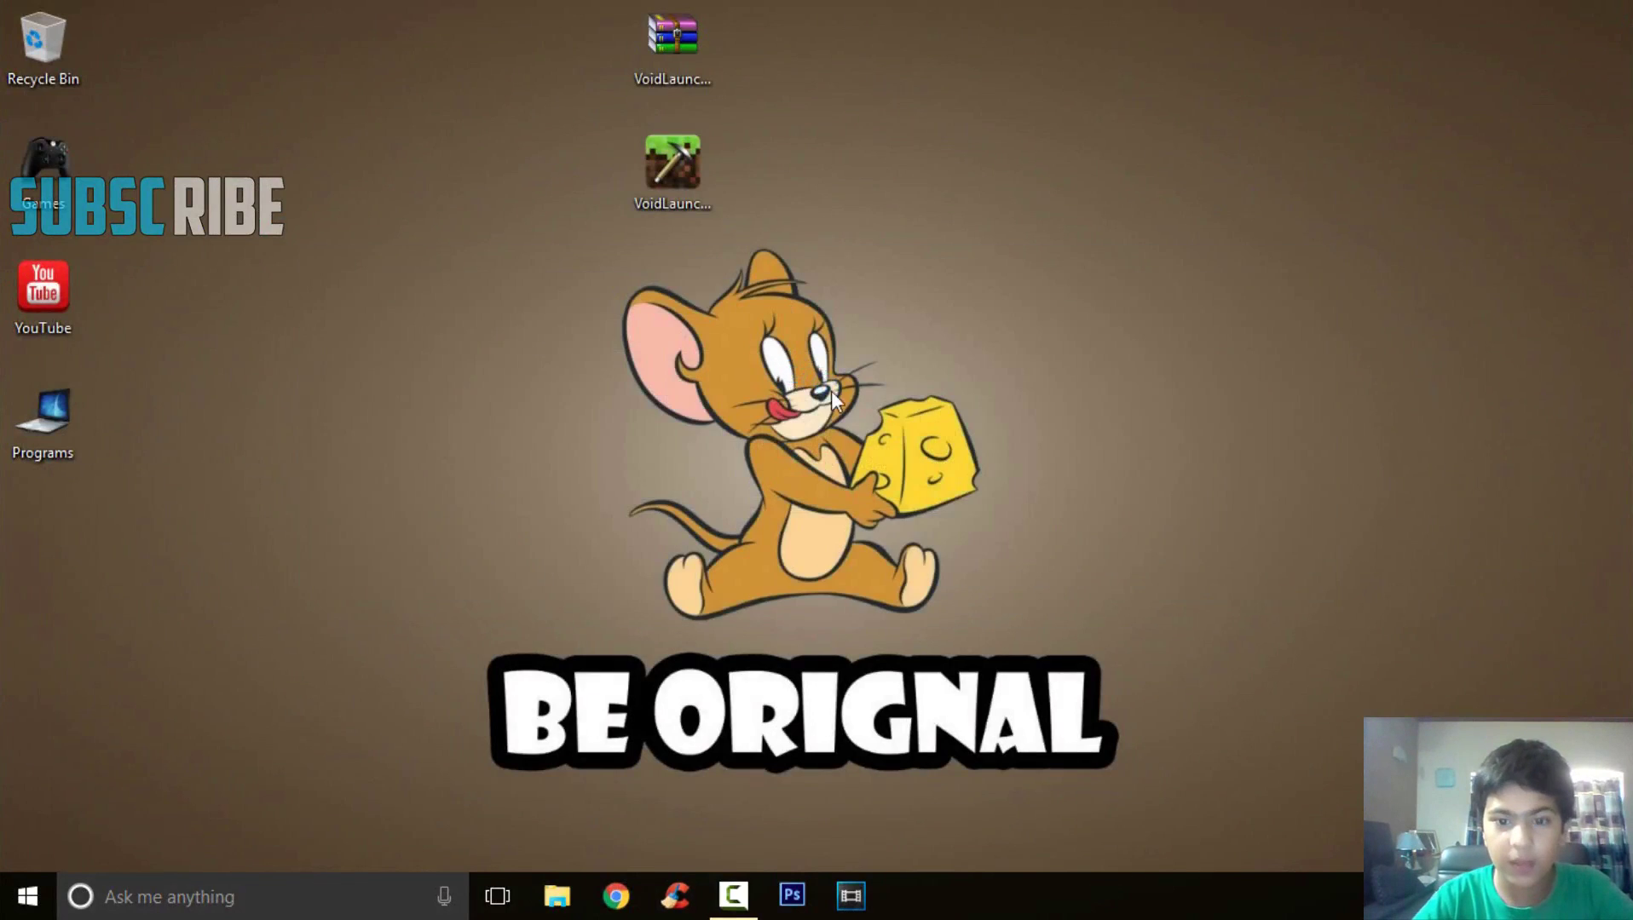
pyautogui.hotkey('alt', 'Tab')
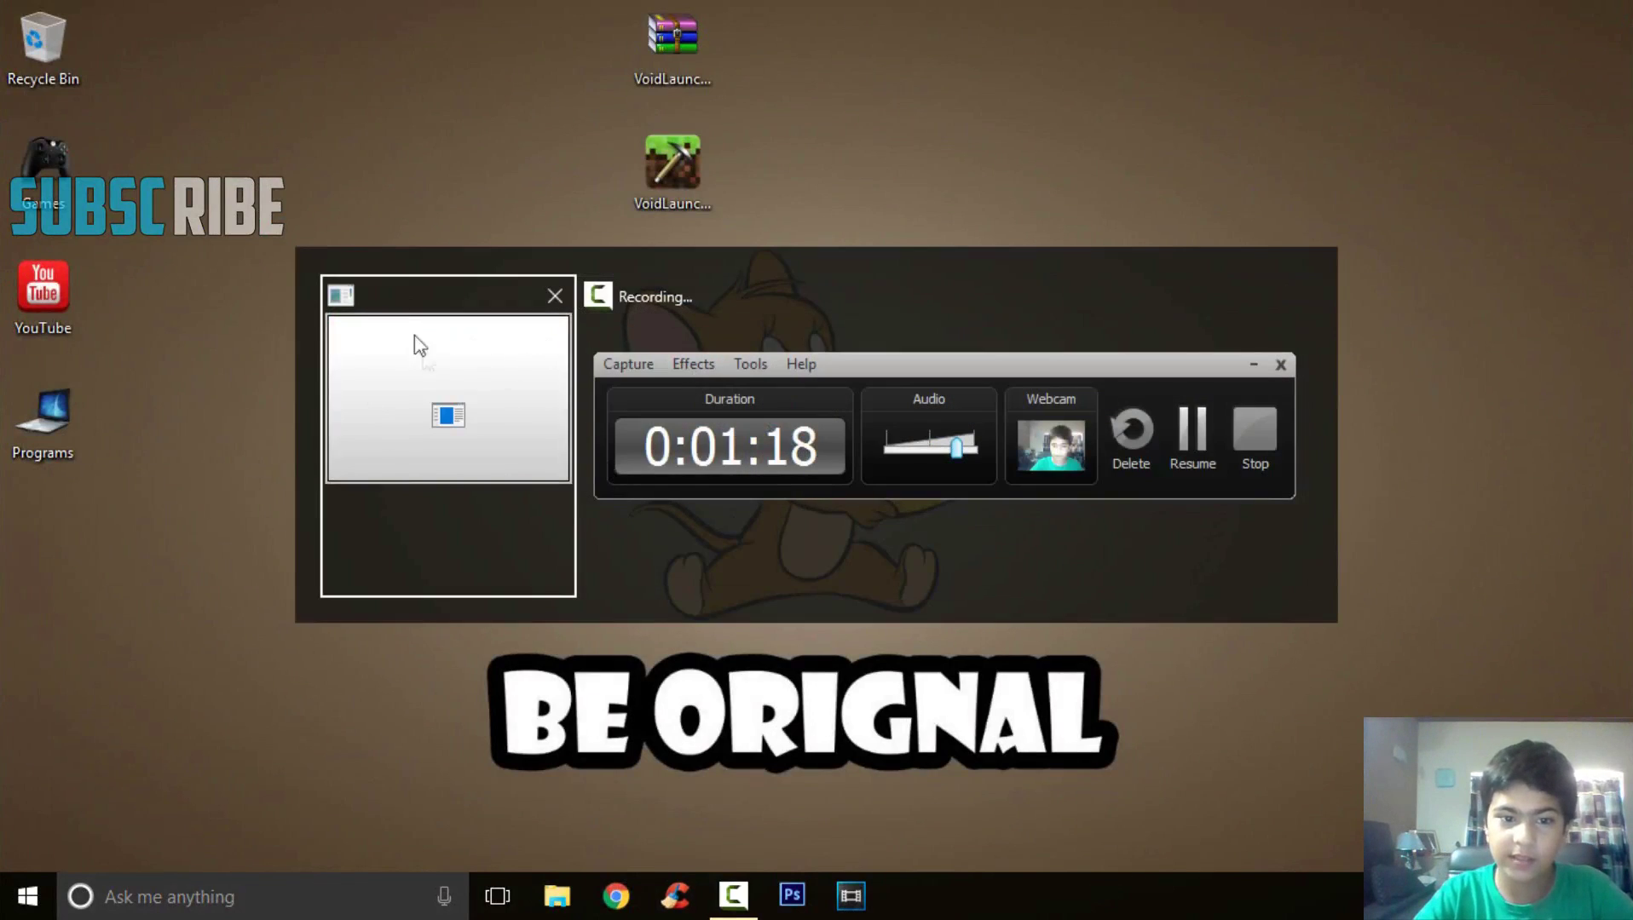
pyautogui.click(546, 397)
pyautogui.hotkey('alt', 'Tab')
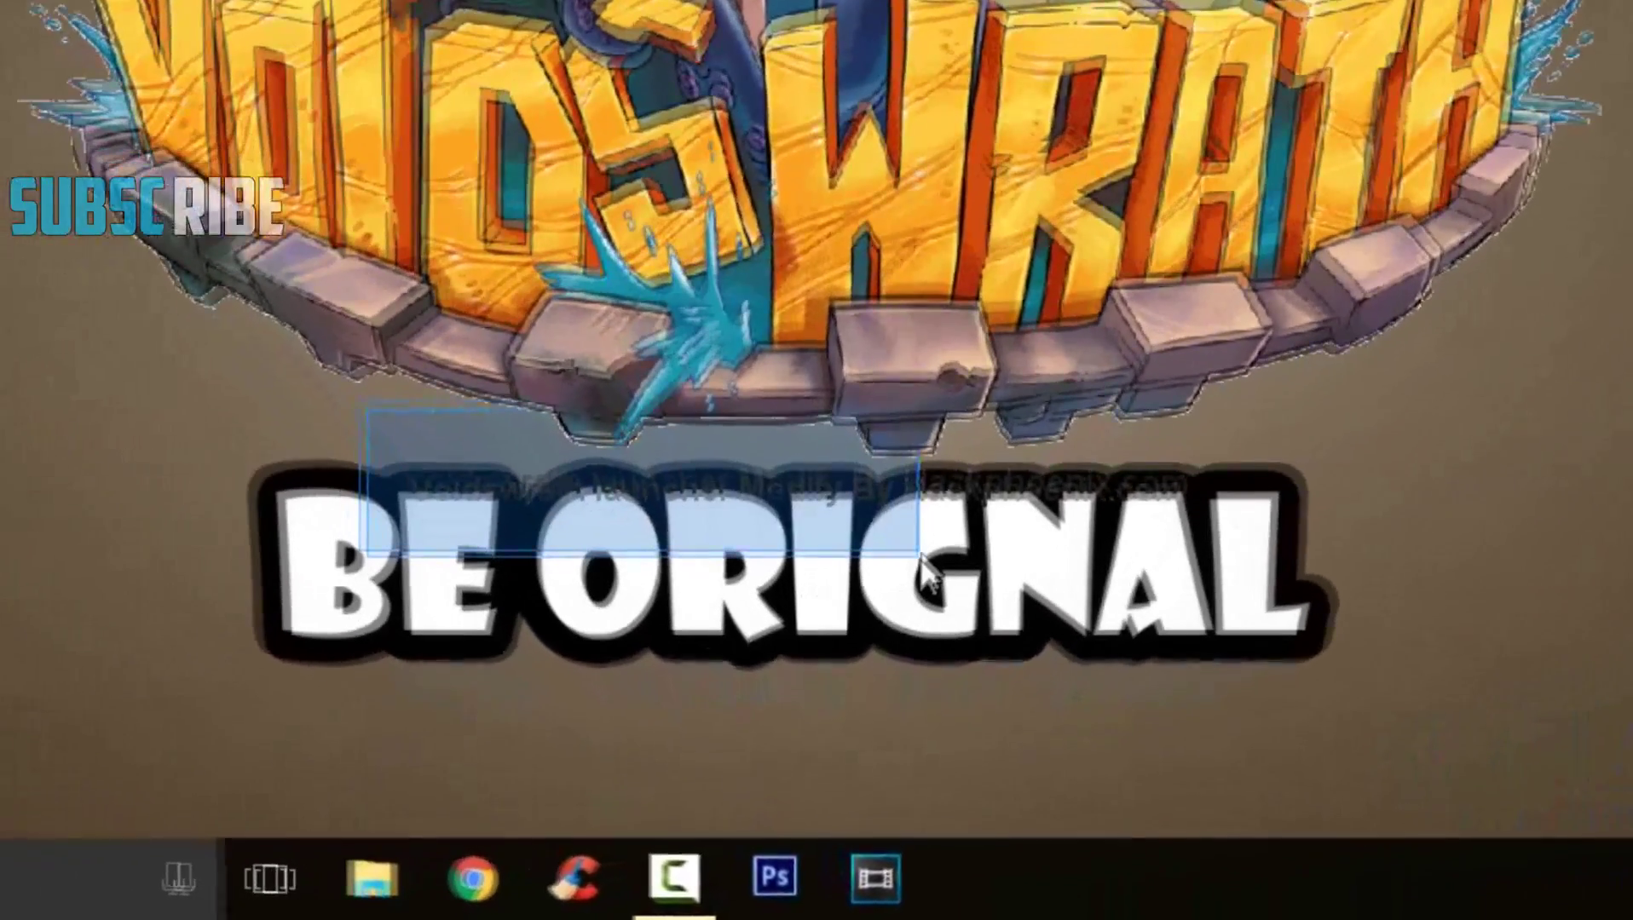
pyautogui.moveTo(552, 624); pyautogui.dragTo(1137, 710)
pyautogui.moveTo(1429, 517)
pyautogui.mouseDown()
pyautogui.moveTo(1325, 533)
pyautogui.moveTo(1273, 516)
pyautogui.mouseUp()
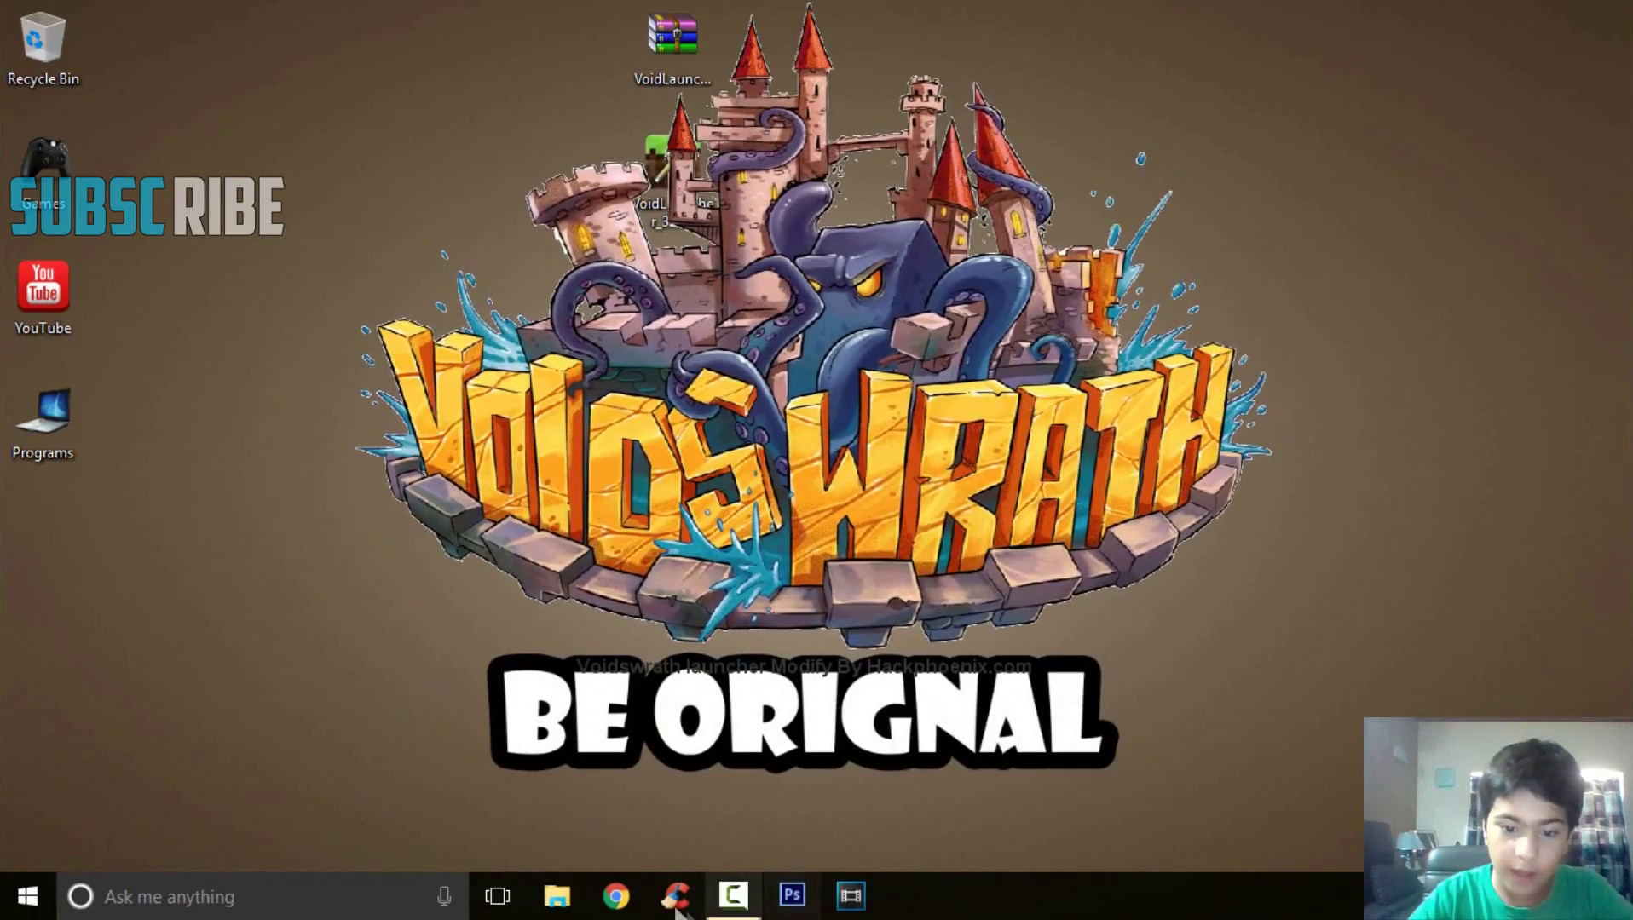
pyautogui.moveTo(332, 248)
pyautogui.mouseDown()
pyautogui.moveTo(335, 290)
pyautogui.moveTo(680, 409)
pyautogui.moveTo(1120, 195)
pyautogui.mouseUp()
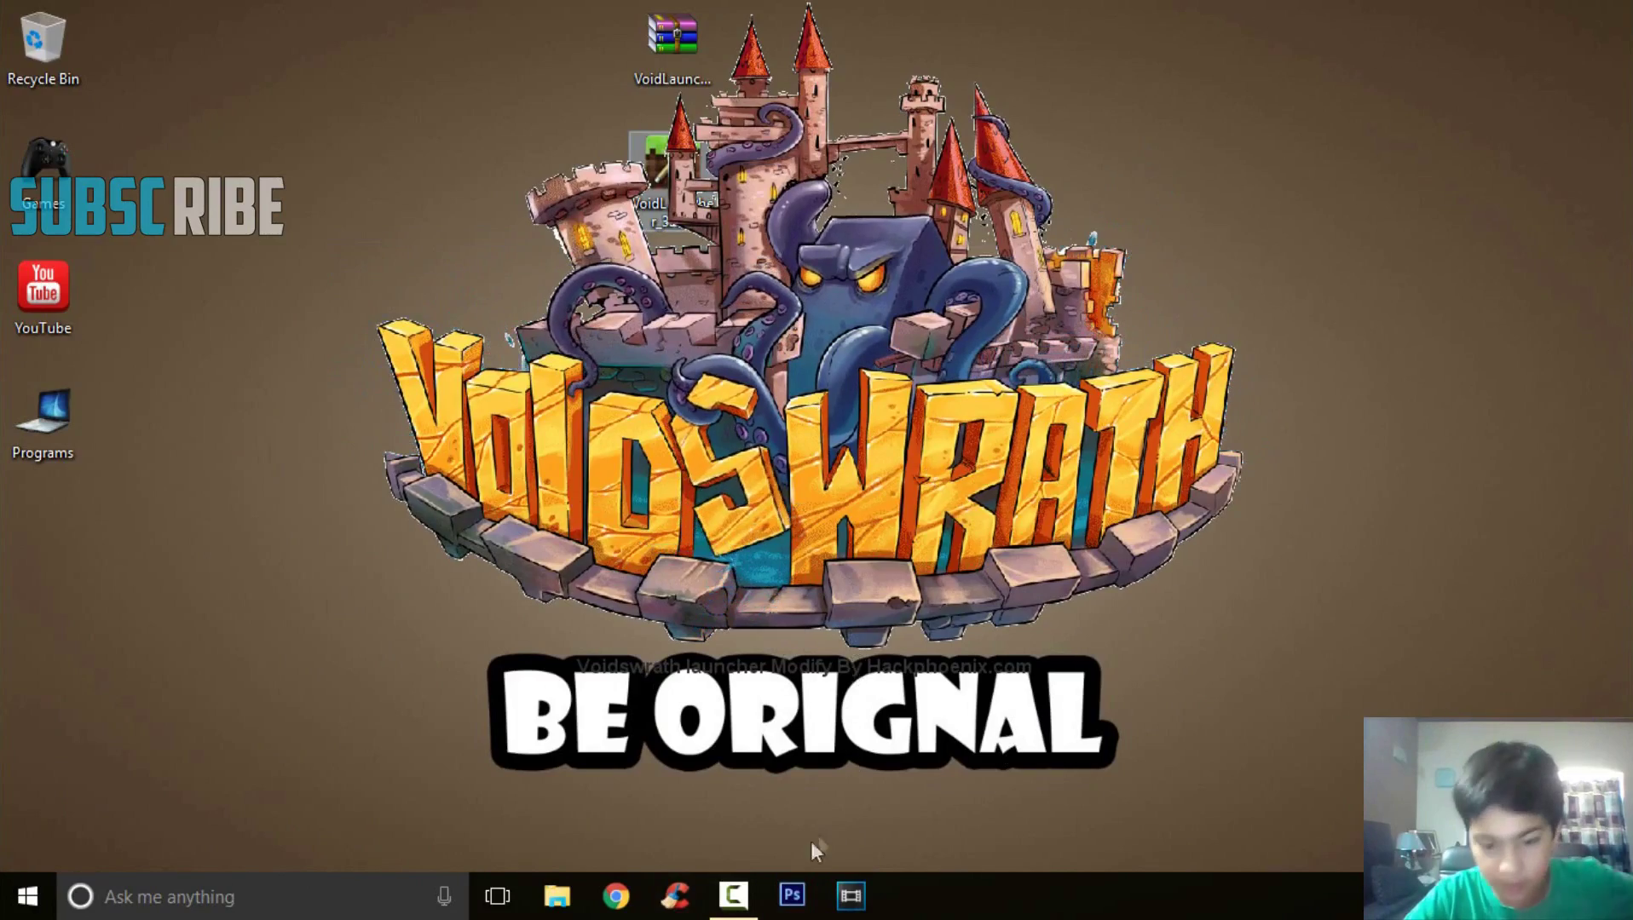
pyautogui.click(738, 882)
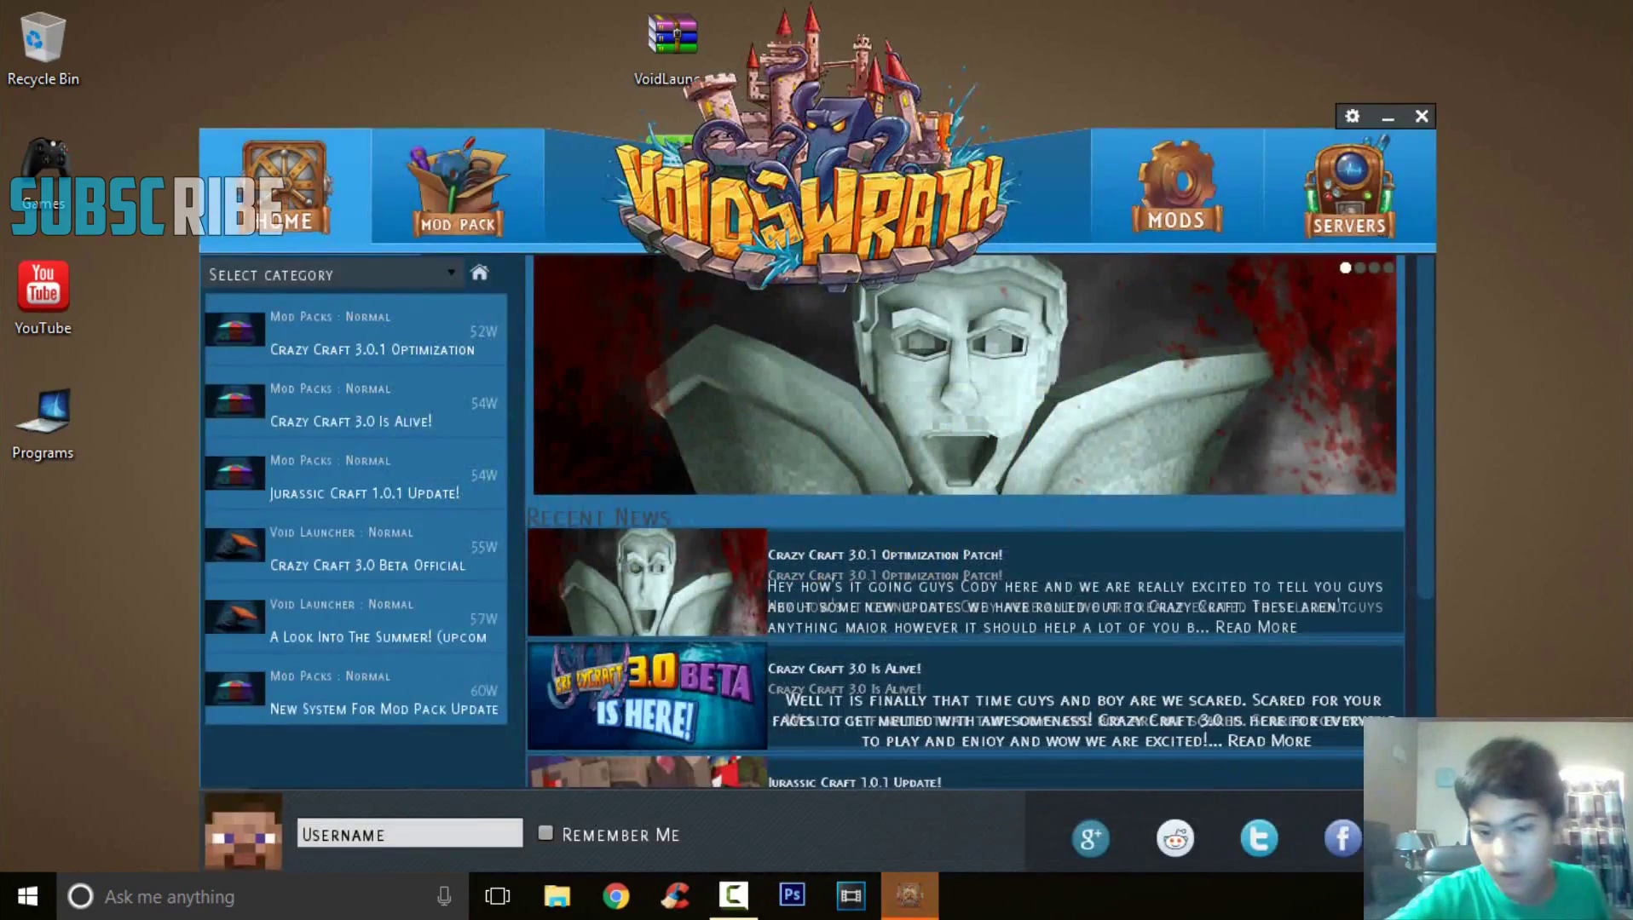
# - Move the launcher window up, enter a player username and tick Remember Me
pyautogui.moveTo(777, 237)
pyautogui.mouseDown()
pyautogui.moveTo(772, 123)
pyautogui.moveTo(766, 196)
pyautogui.moveTo(842, 212)
pyautogui.mouseUp()
pyautogui.click(358, 825)
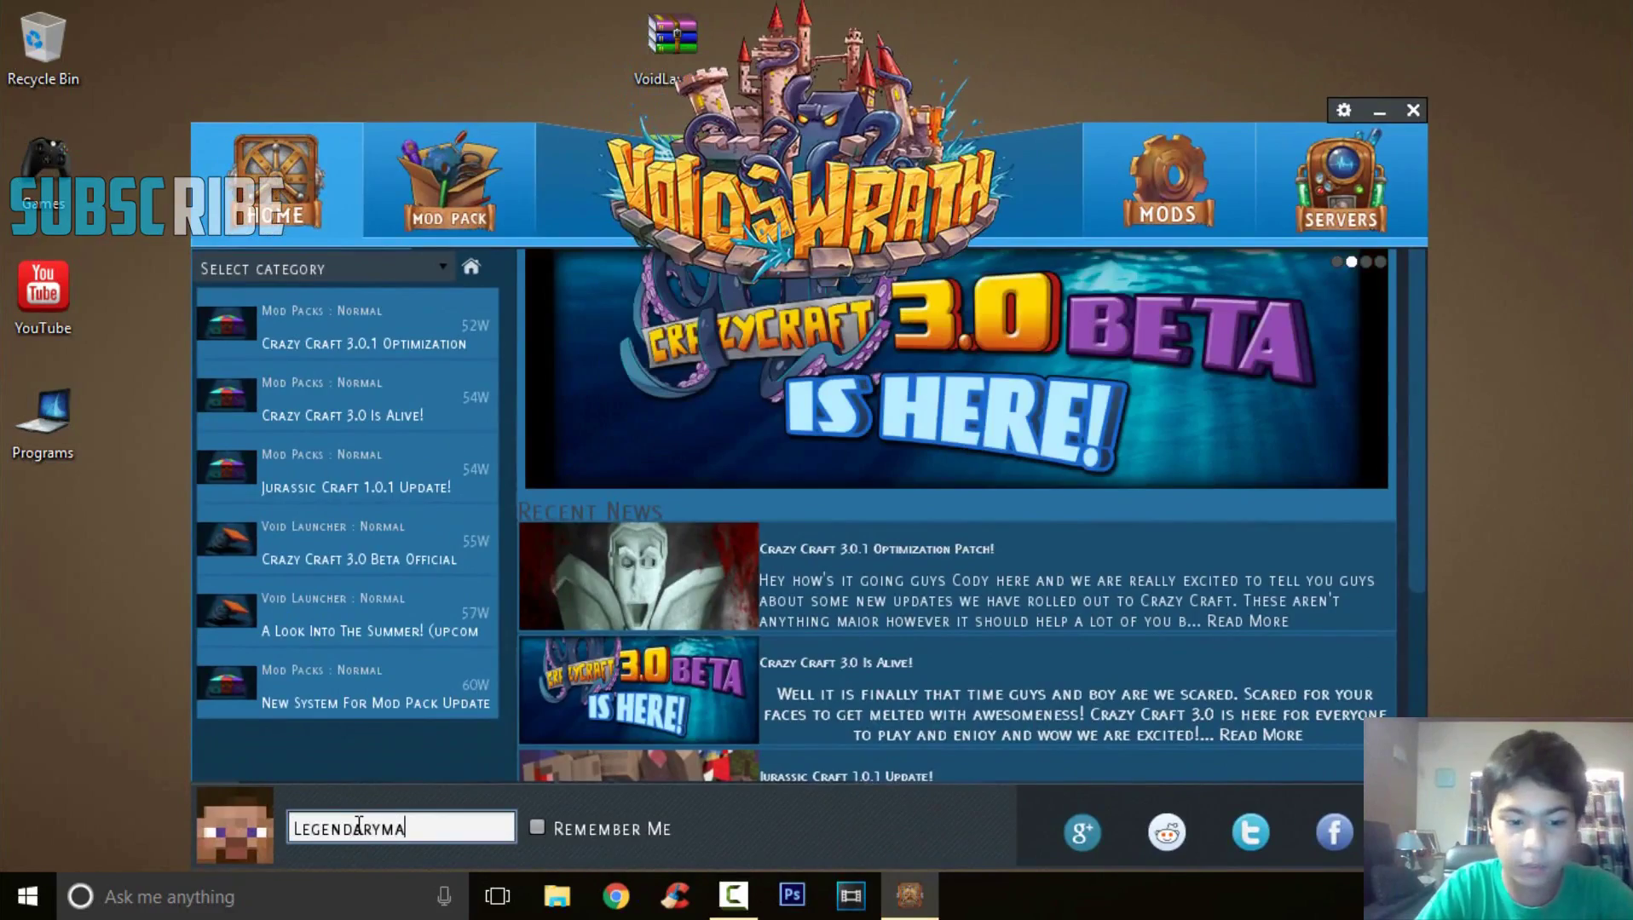
pyautogui.click(536, 827)
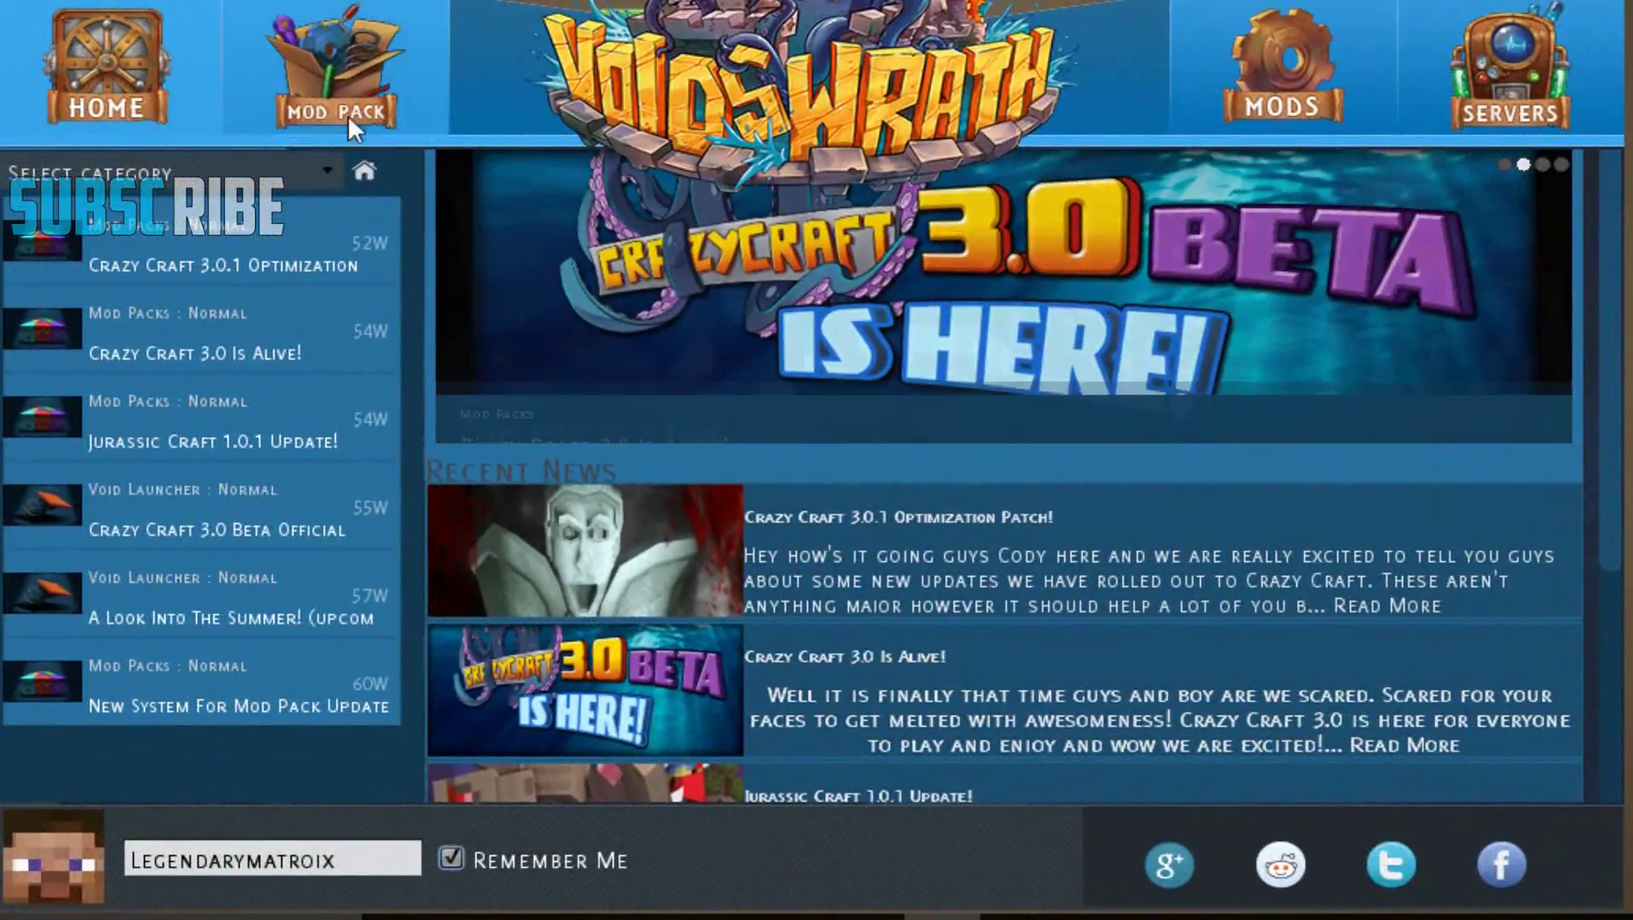
pyautogui.click(349, 115)
# - Select CrazyCraft 3 from the modpack list, press PLAY and dismiss the update notice
pyautogui.scroll(-10, 364, 662)
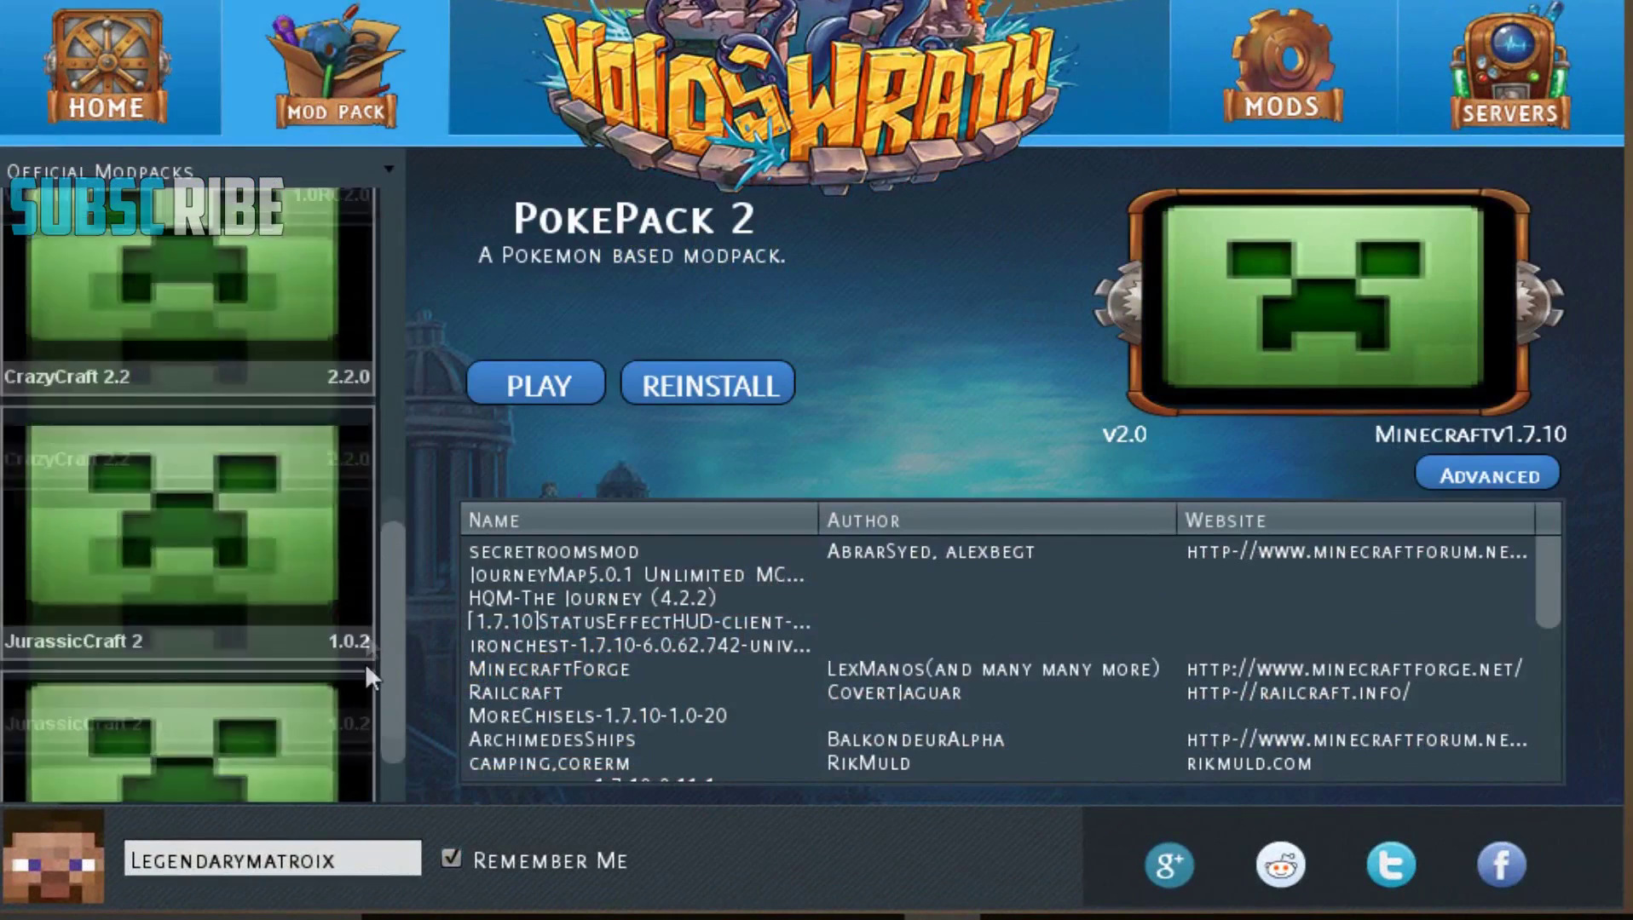
pyautogui.click(275, 693)
pyautogui.click(559, 387)
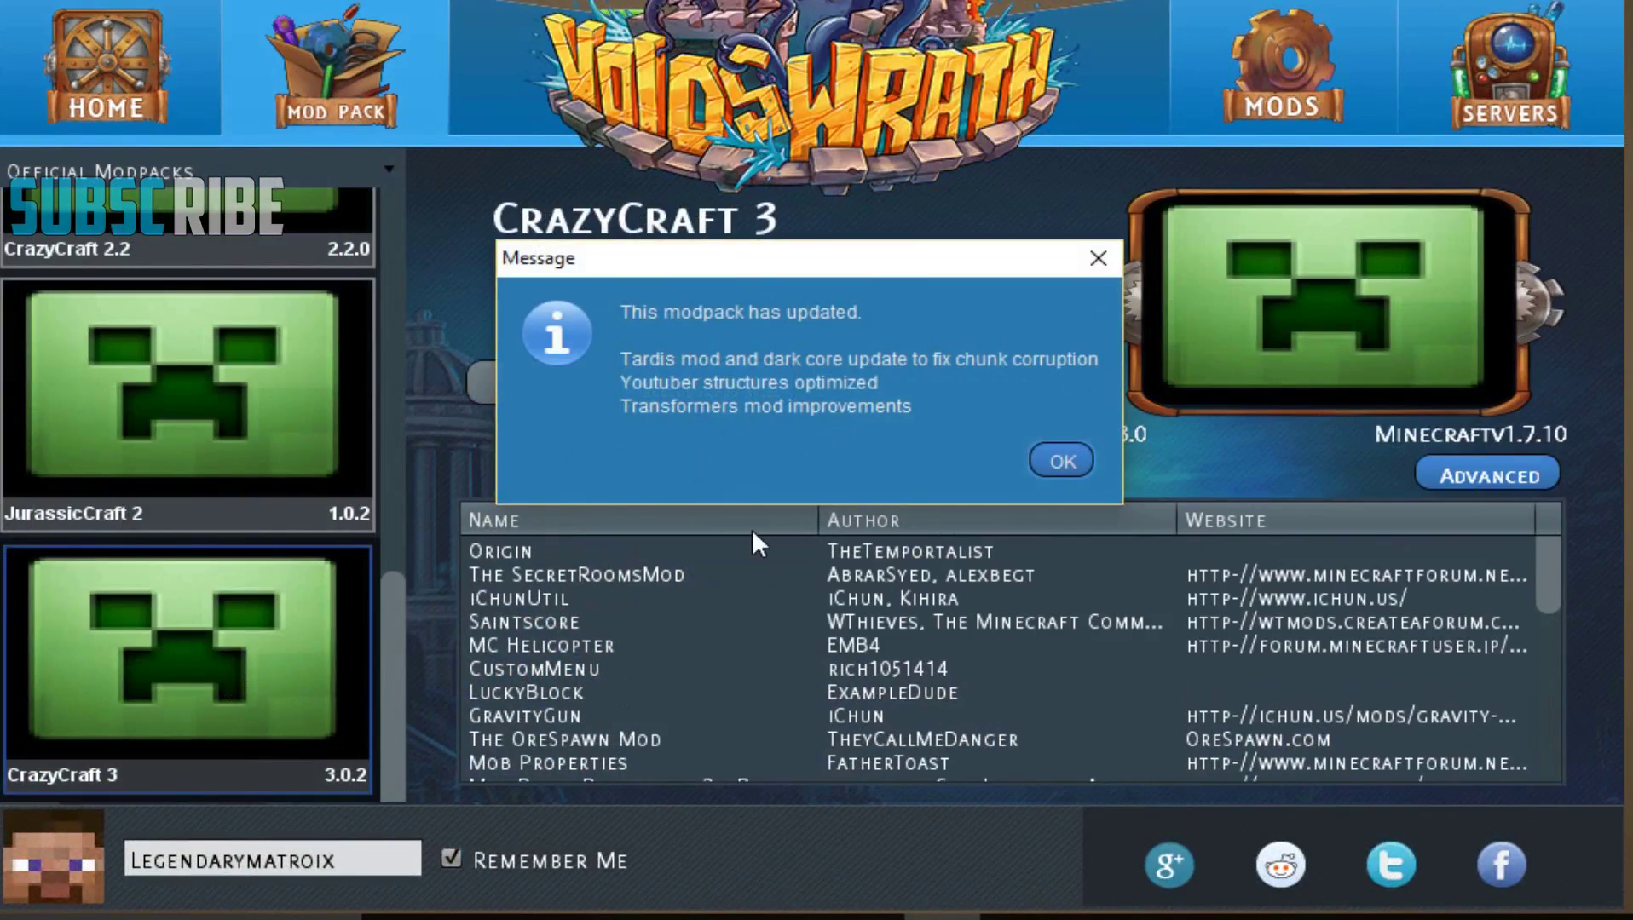
pyautogui.click(1063, 467)
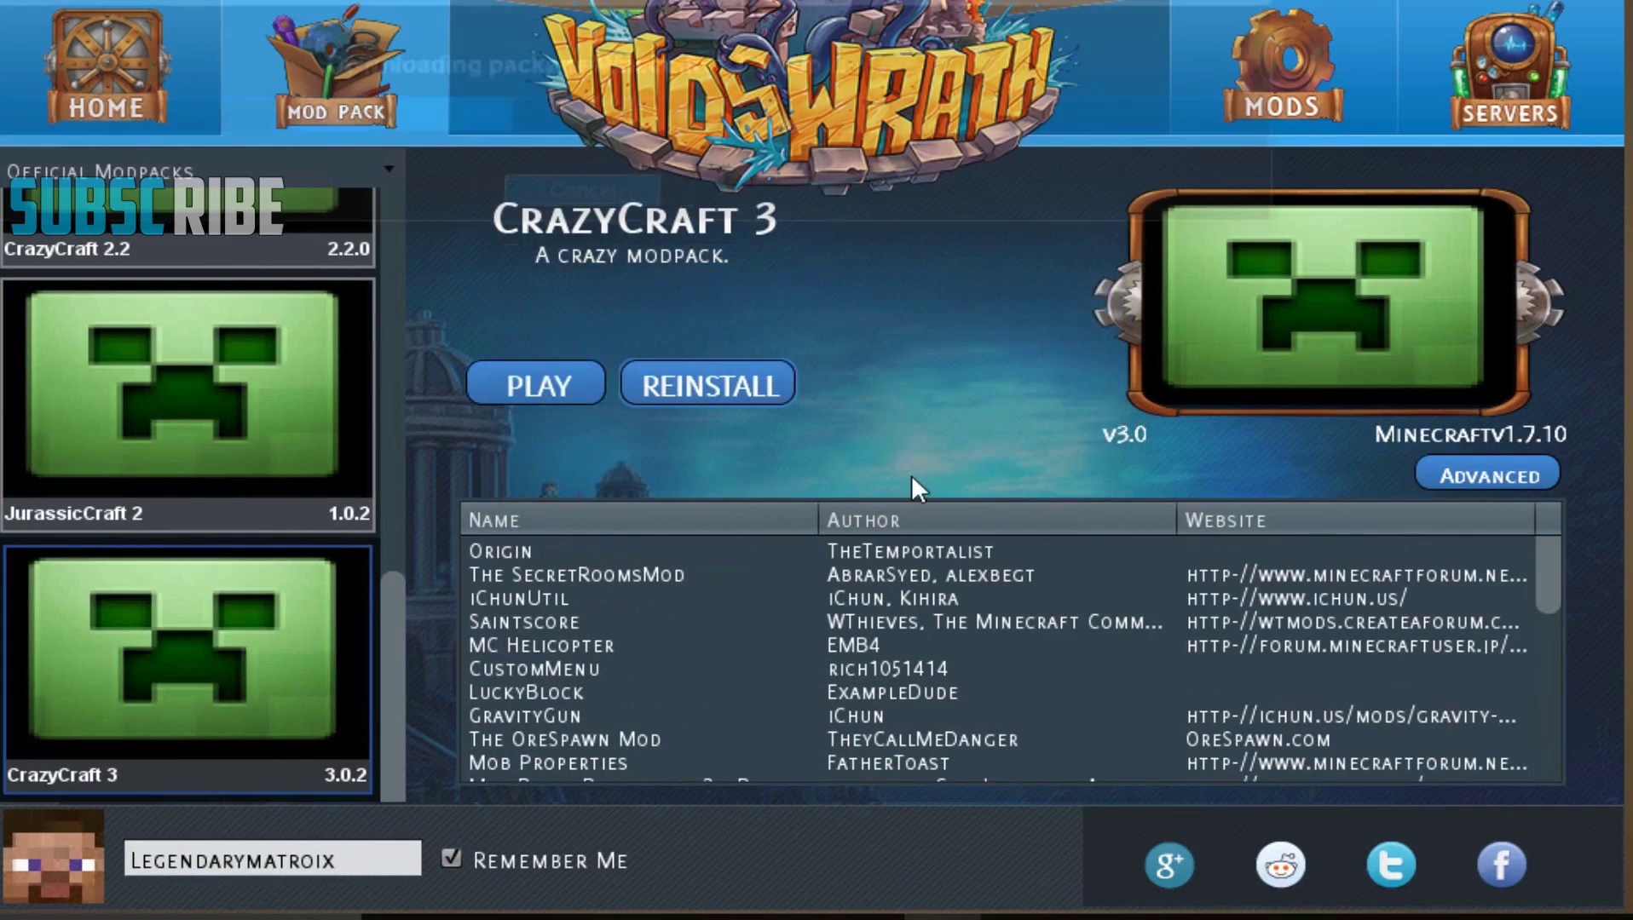
# - Bring the Starting Modpack download window to the front and maximize it to full screen
pyautogui.moveTo(715, 119)
pyautogui.mouseDown()
pyautogui.moveTo(926, 339)
pyautogui.moveTo(895, 549)
pyautogui.moveTo(906, 524)
pyautogui.mouseUp()
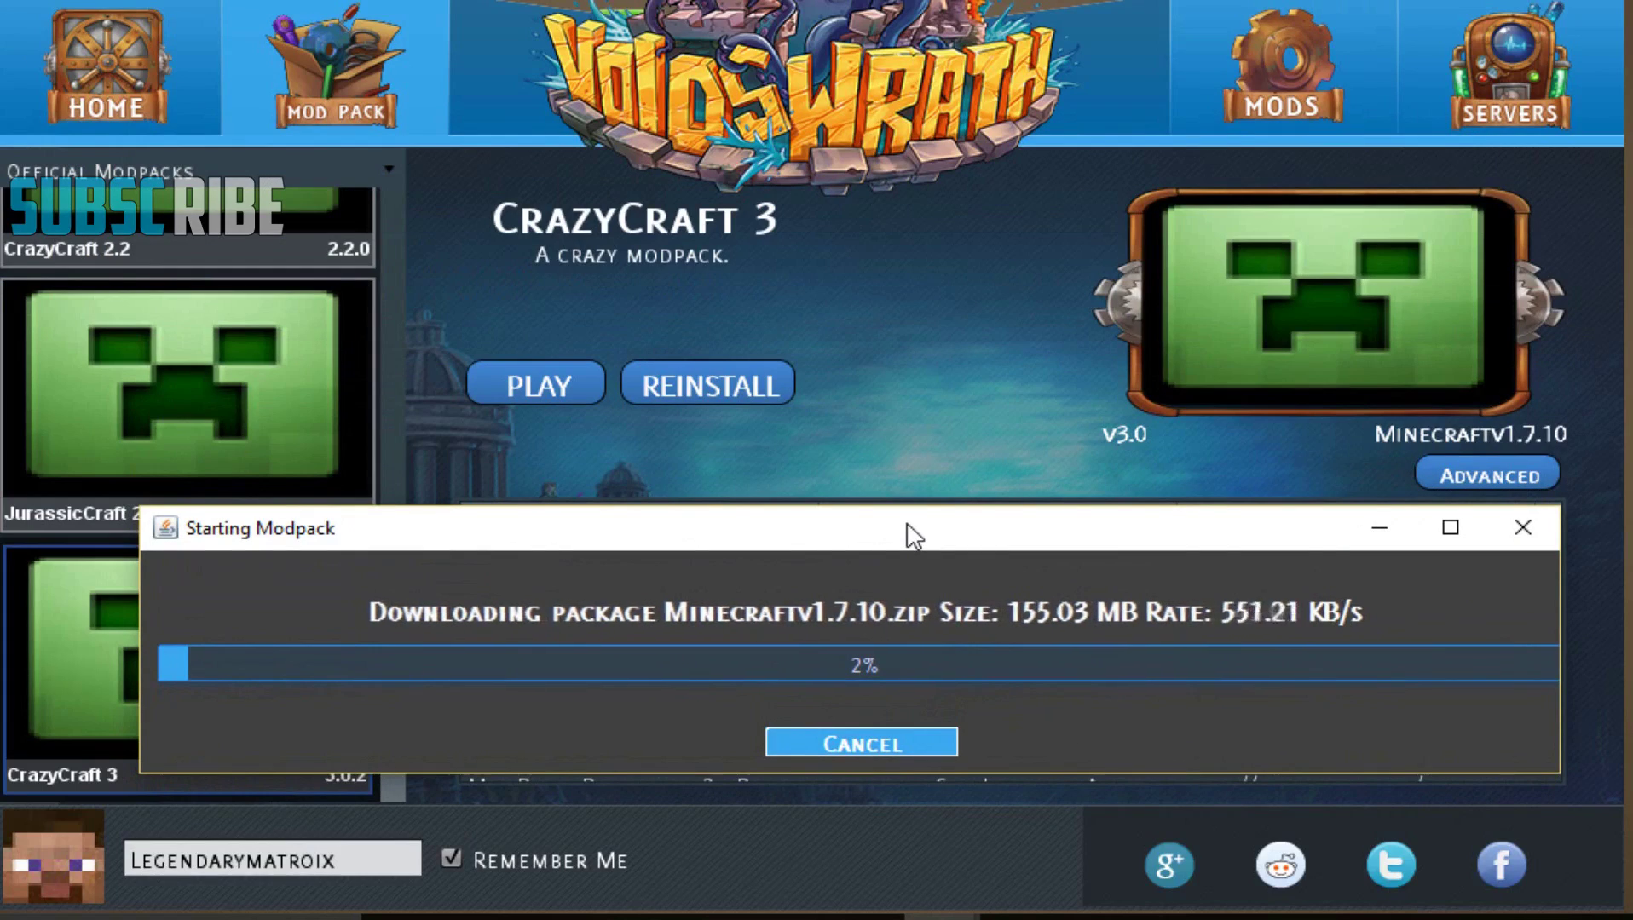
pyautogui.moveTo(907, 526)
pyautogui.mouseDown()
pyautogui.moveTo(886, 521)
pyautogui.moveTo(949, 497)
pyautogui.moveTo(955, 532)
pyautogui.mouseUp()
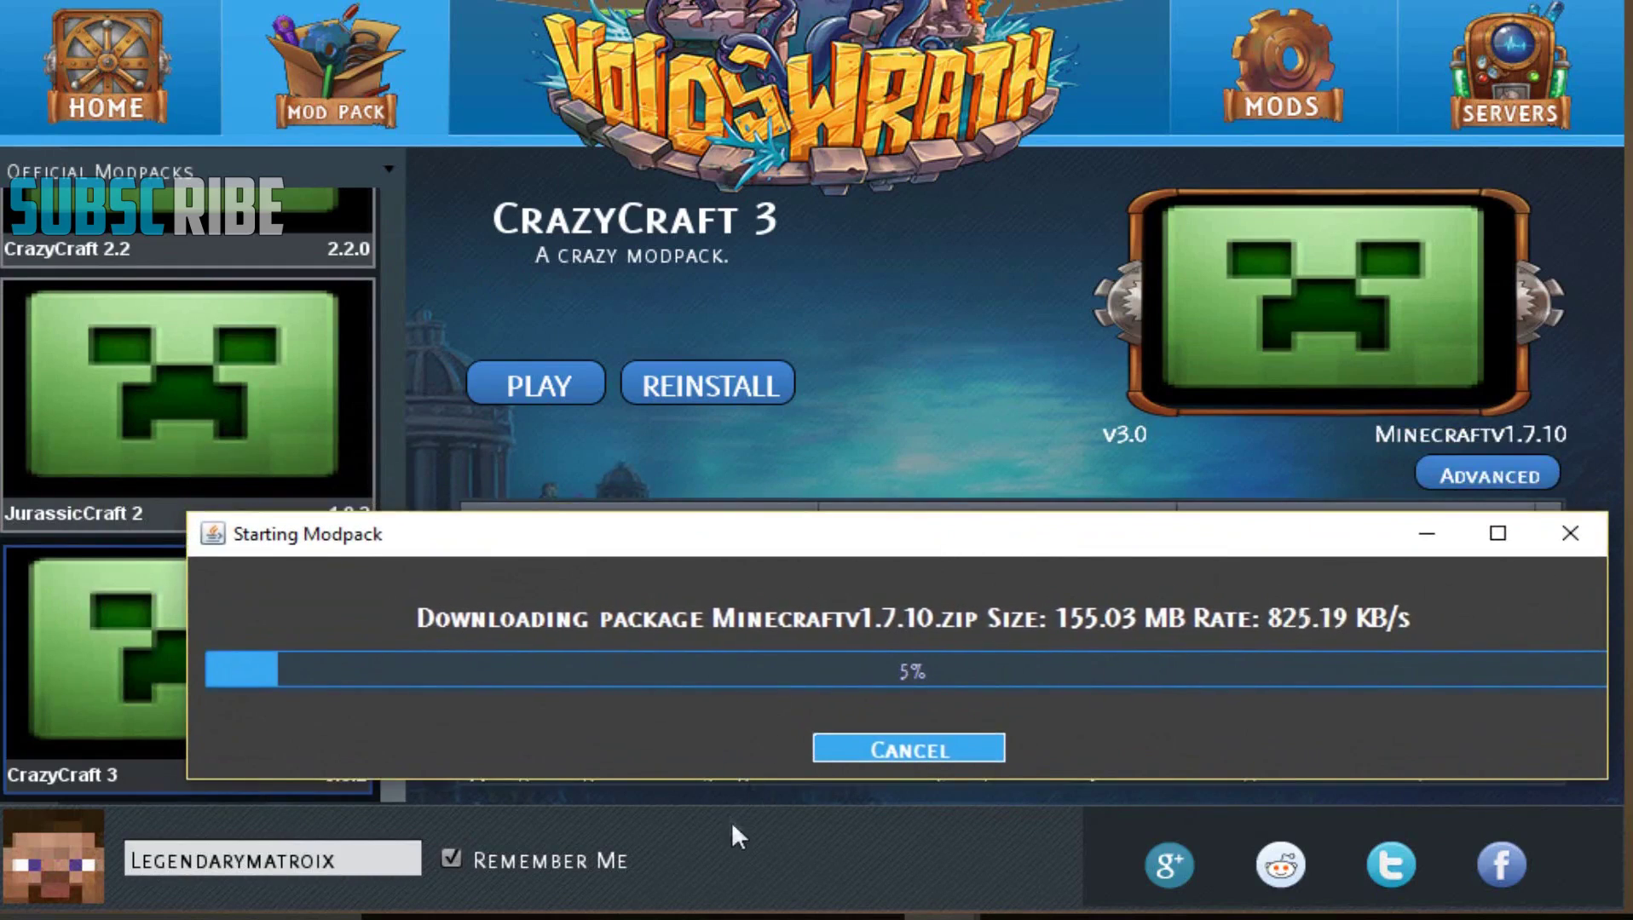
pyautogui.moveTo(709, 917)
pyautogui.click(709, 865)
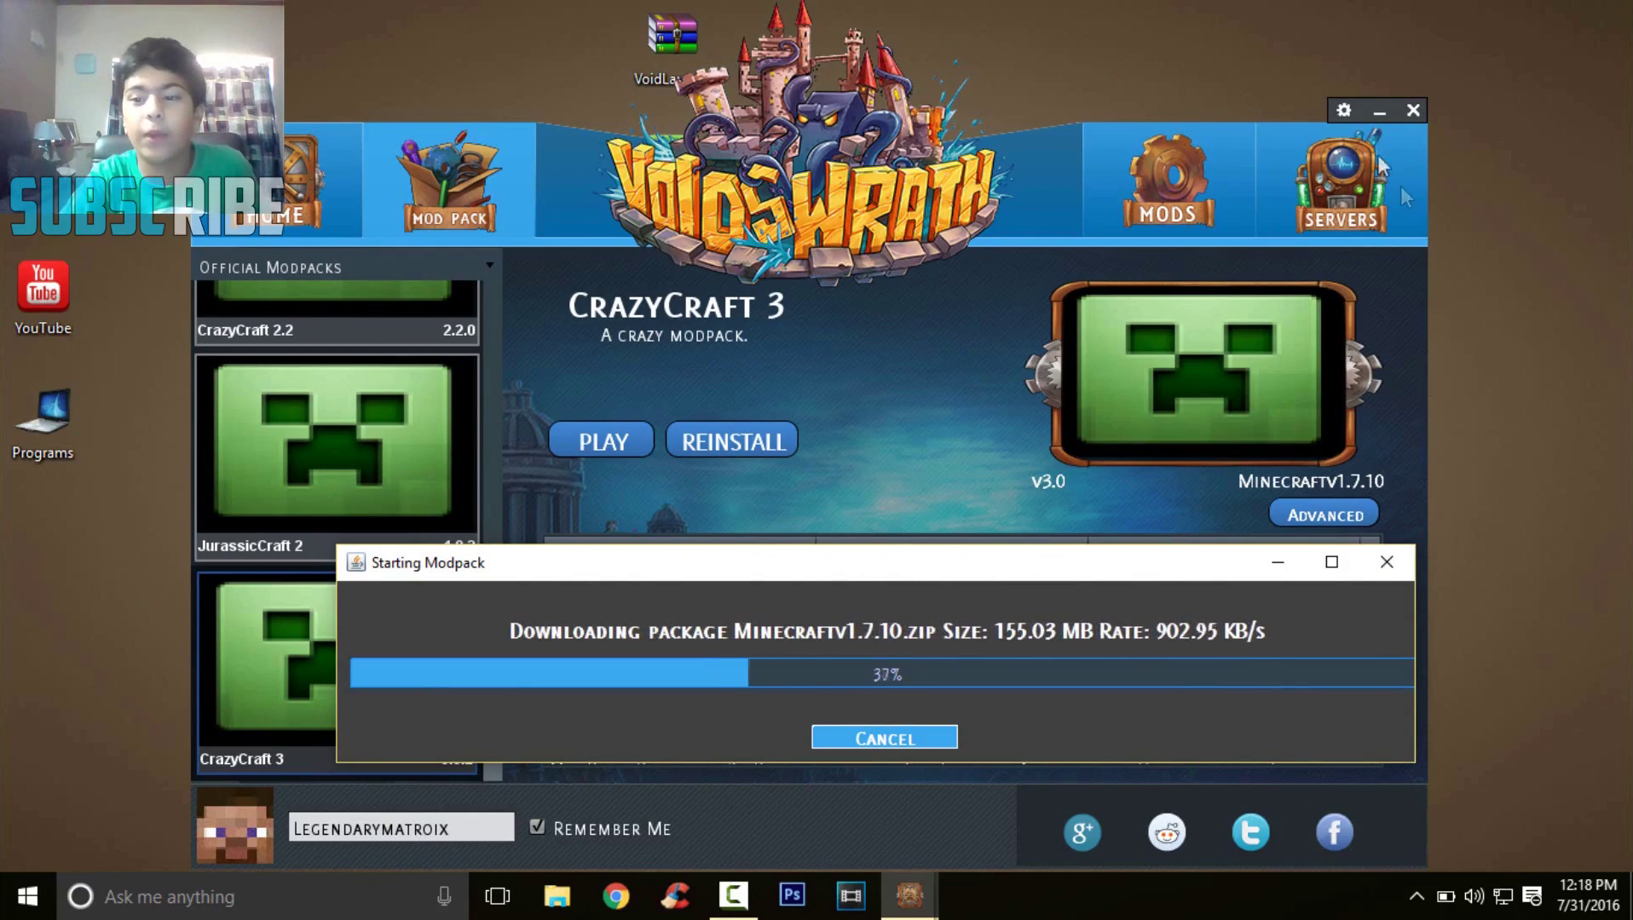
pyautogui.click(1378, 116)
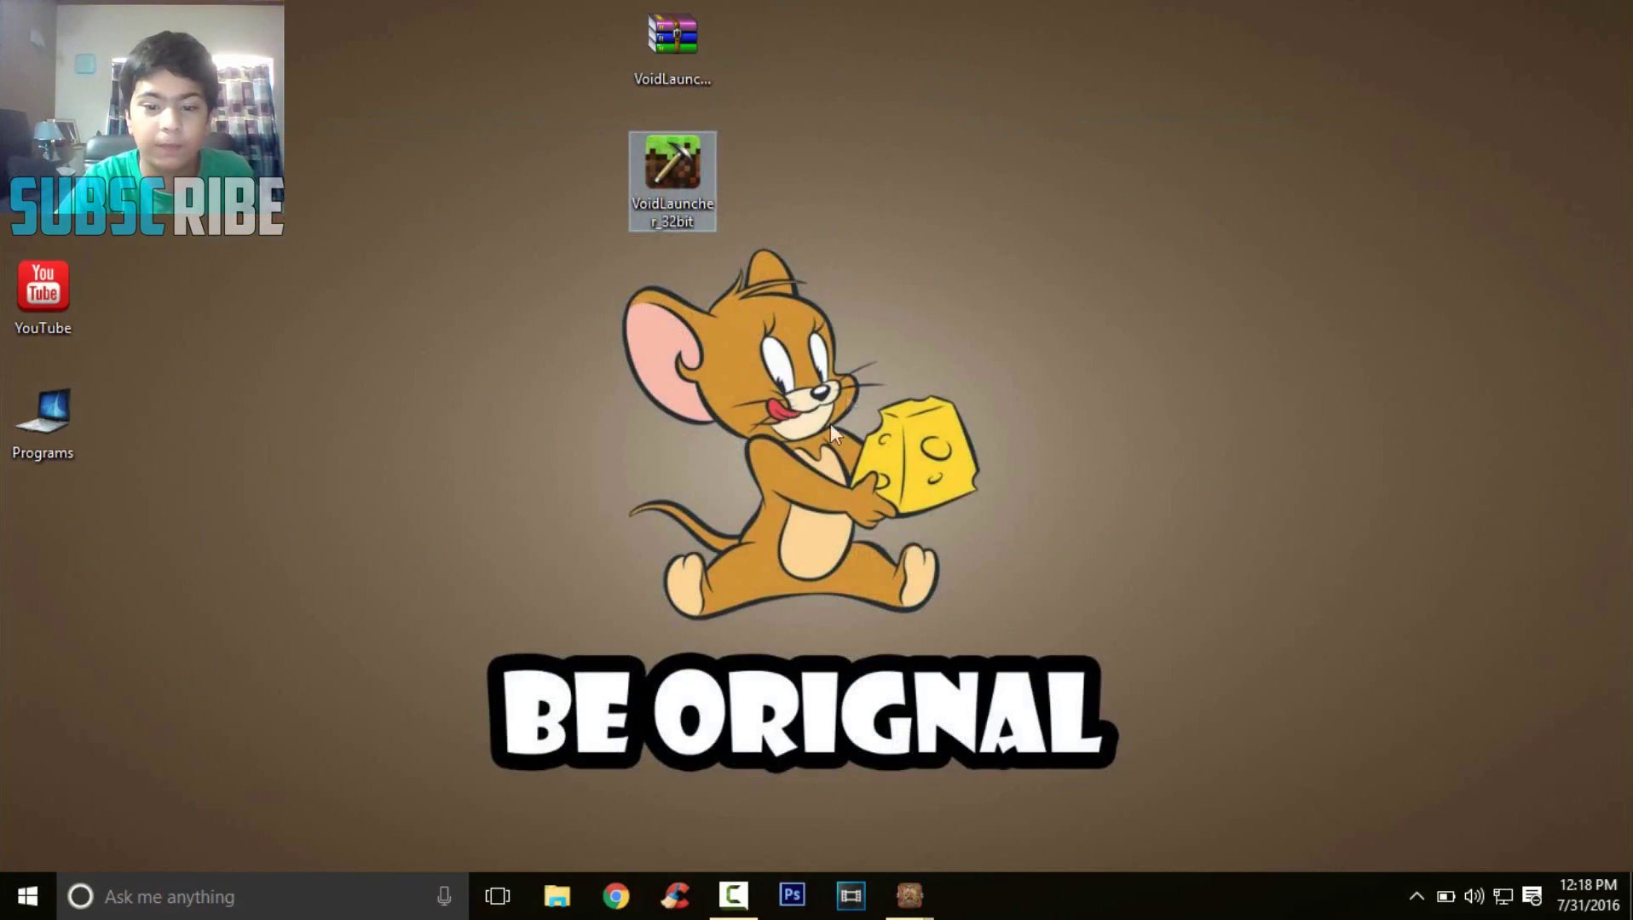
pyautogui.moveTo(910, 895)
pyautogui.click(840, 794)
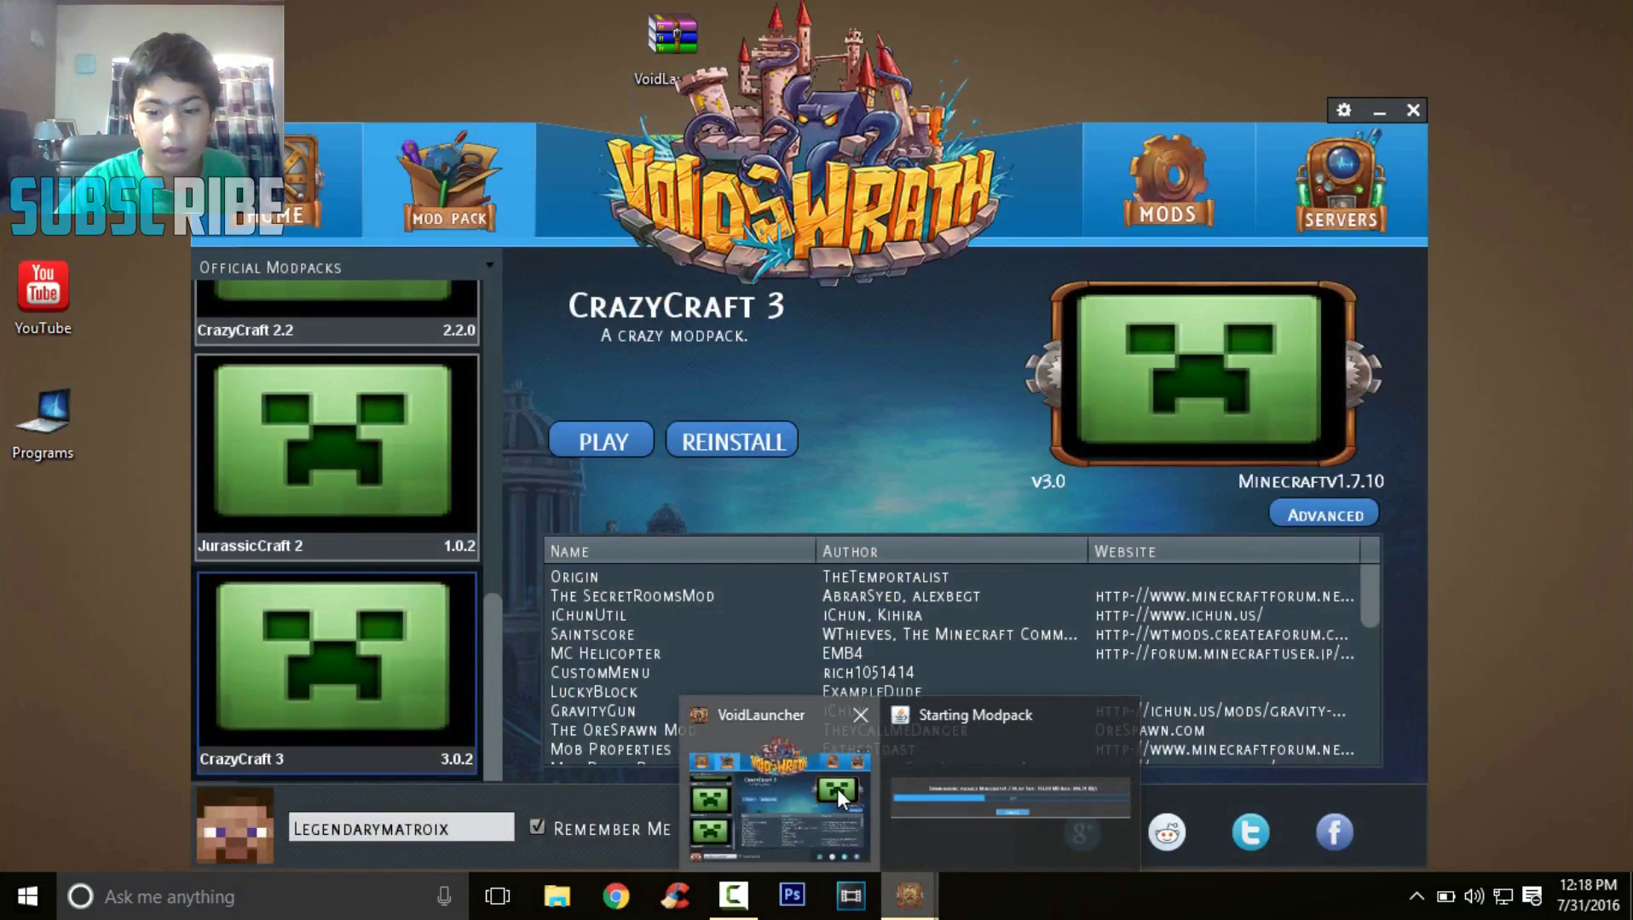
pyautogui.moveTo(909, 895)
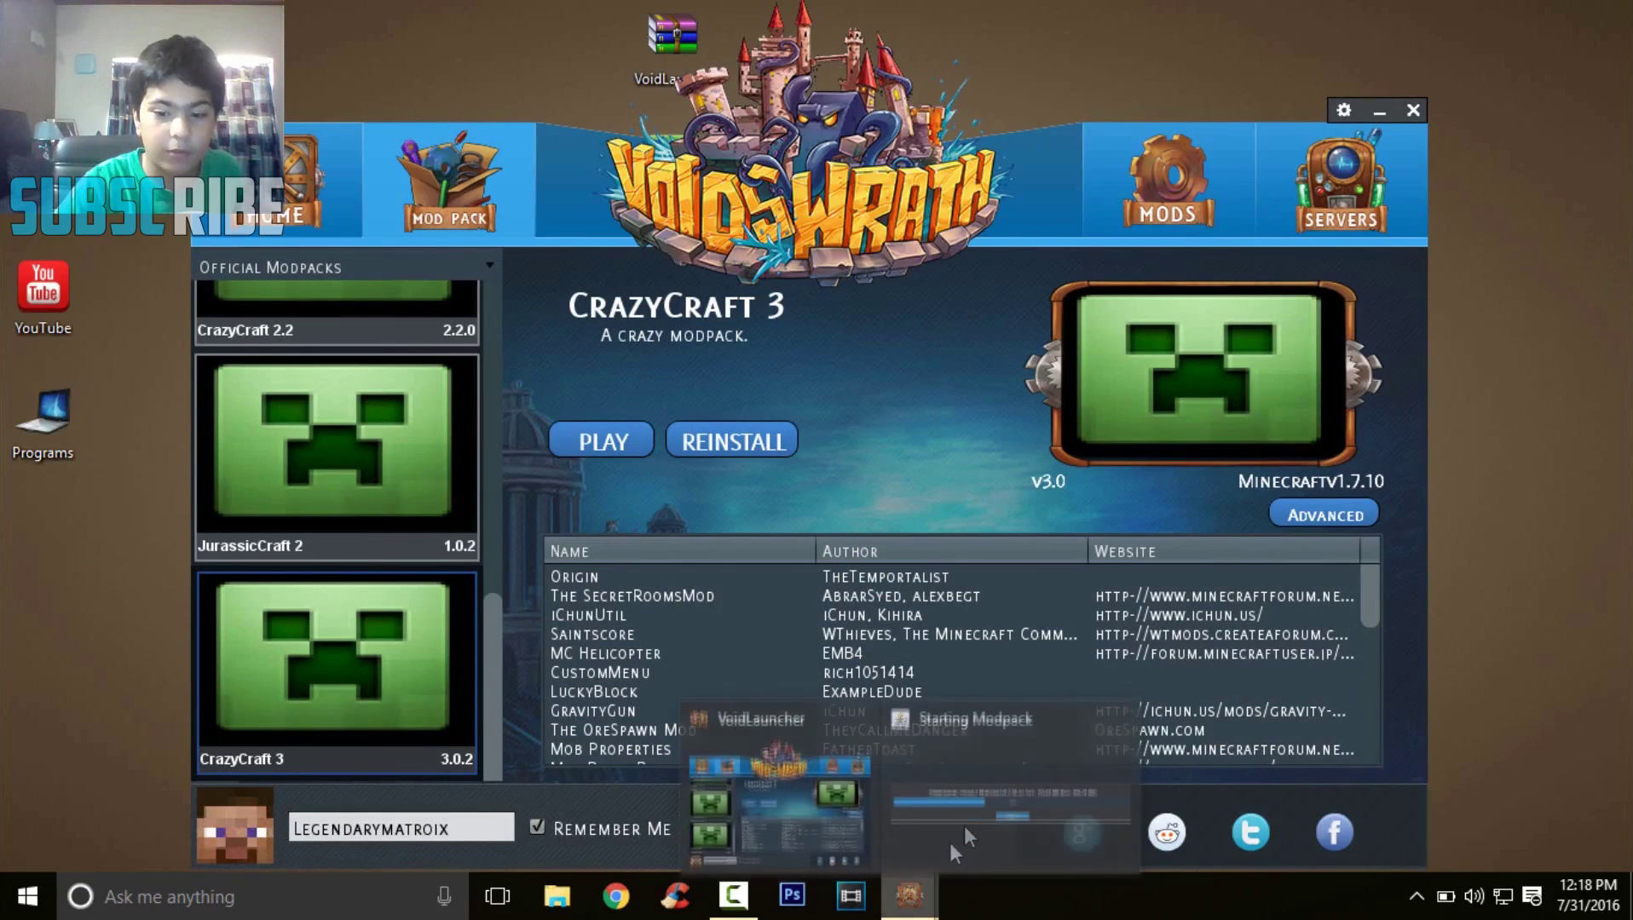
pyautogui.click(965, 825)
pyautogui.click(1332, 563)
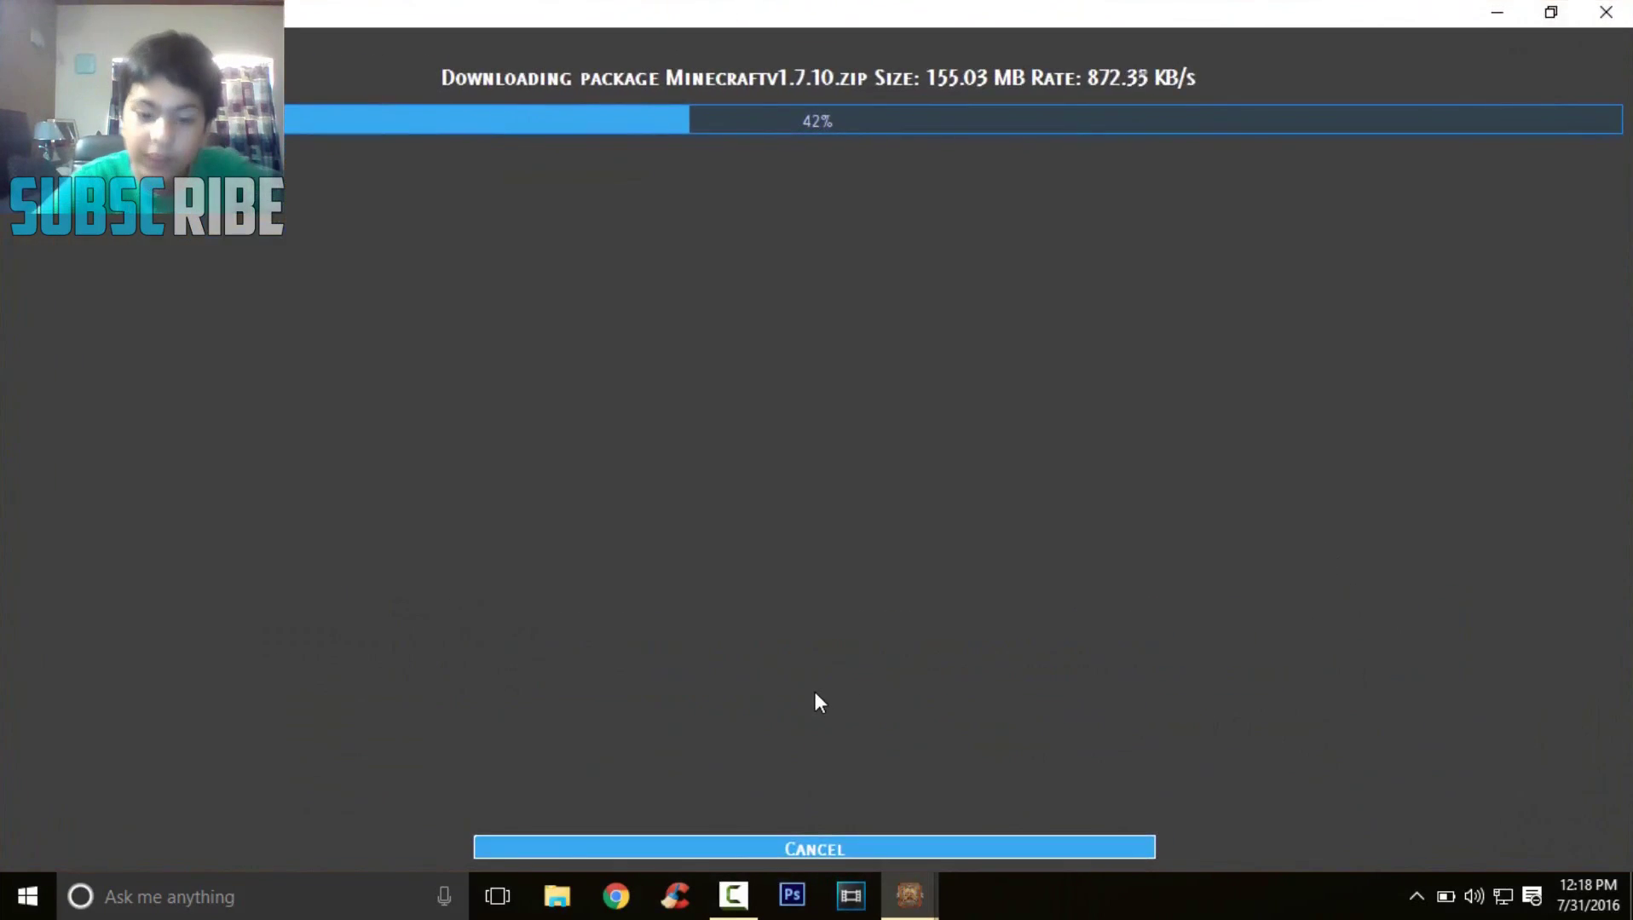
# - Wait for all CrazyCraft 3 package downloads to finish until the progress window closes
pyautogui.click(733, 895)
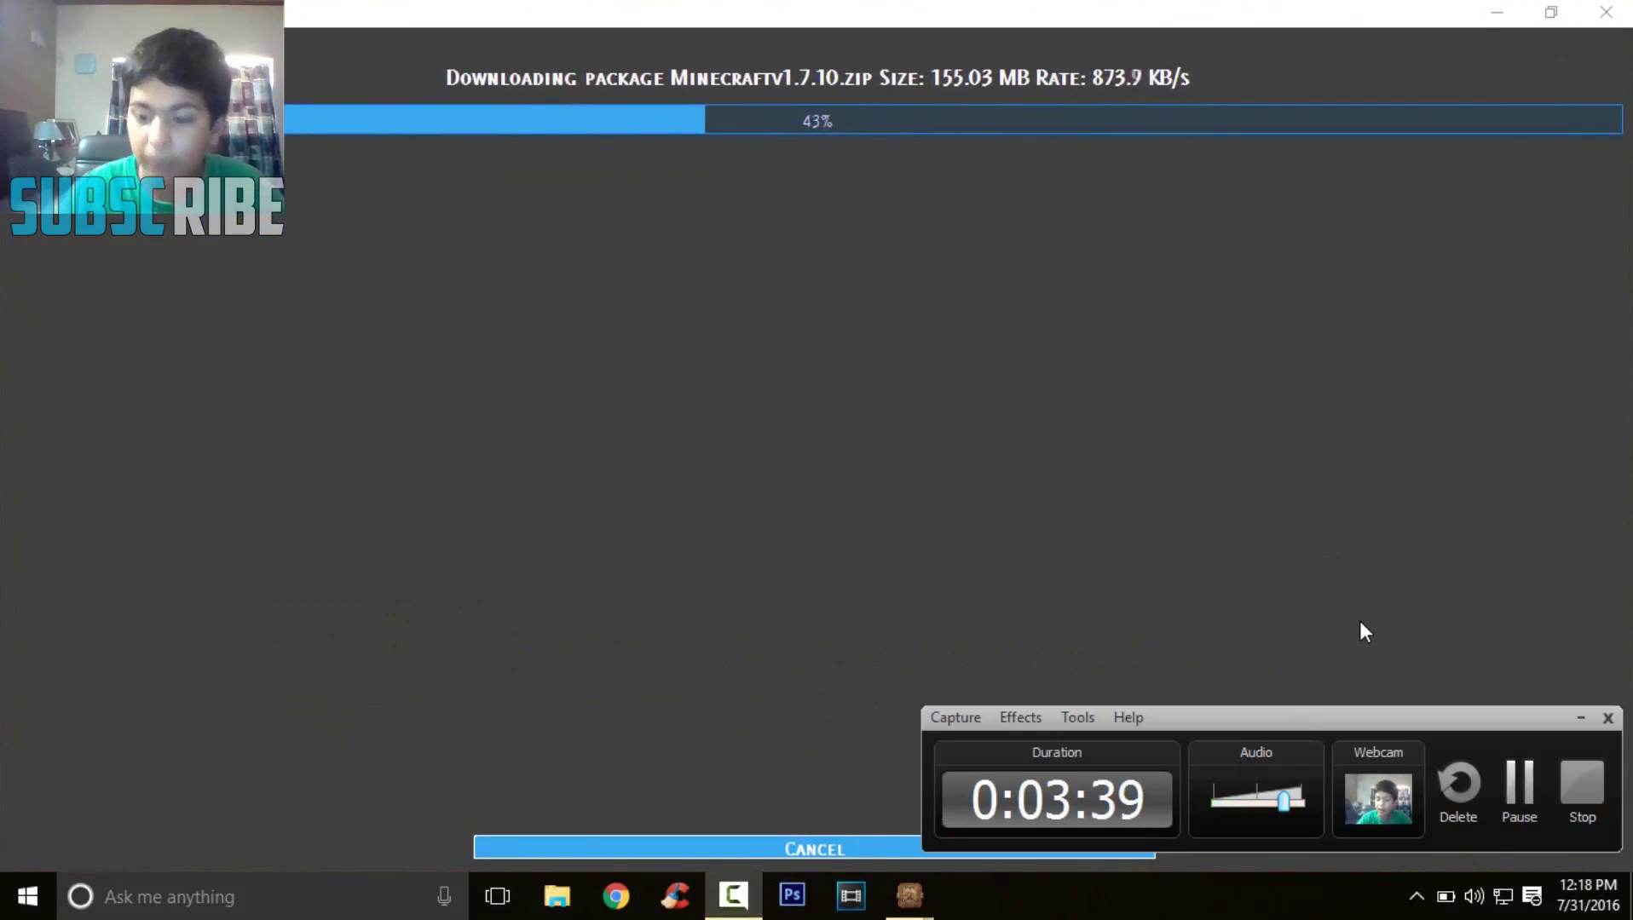
pyautogui.click(1507, 800)
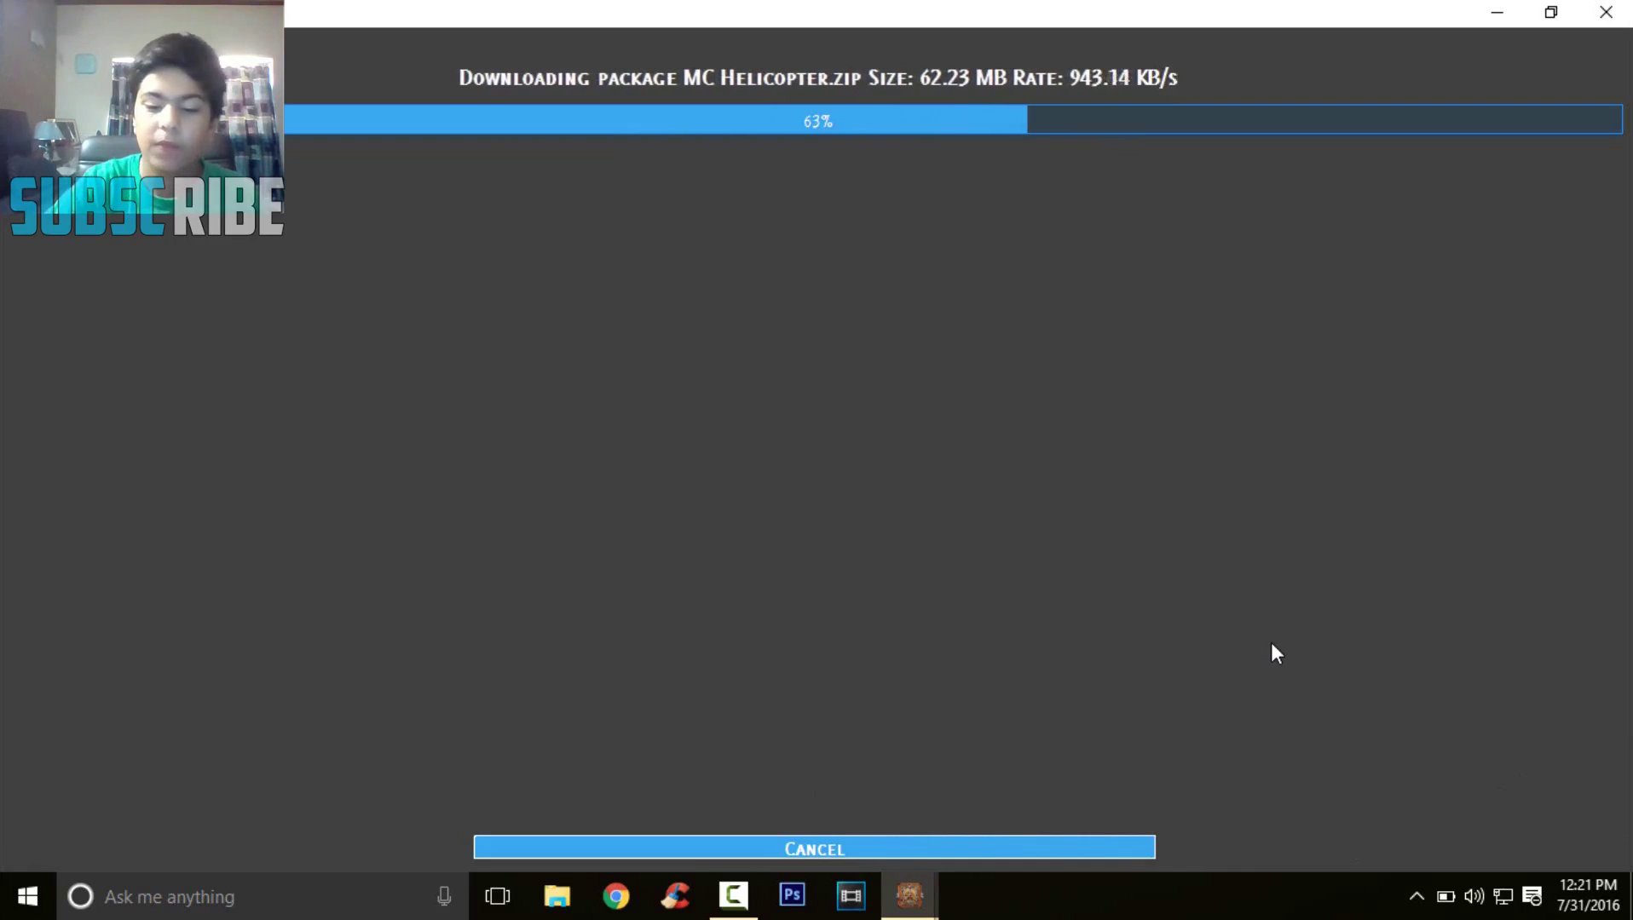
pyautogui.click(738, 899)
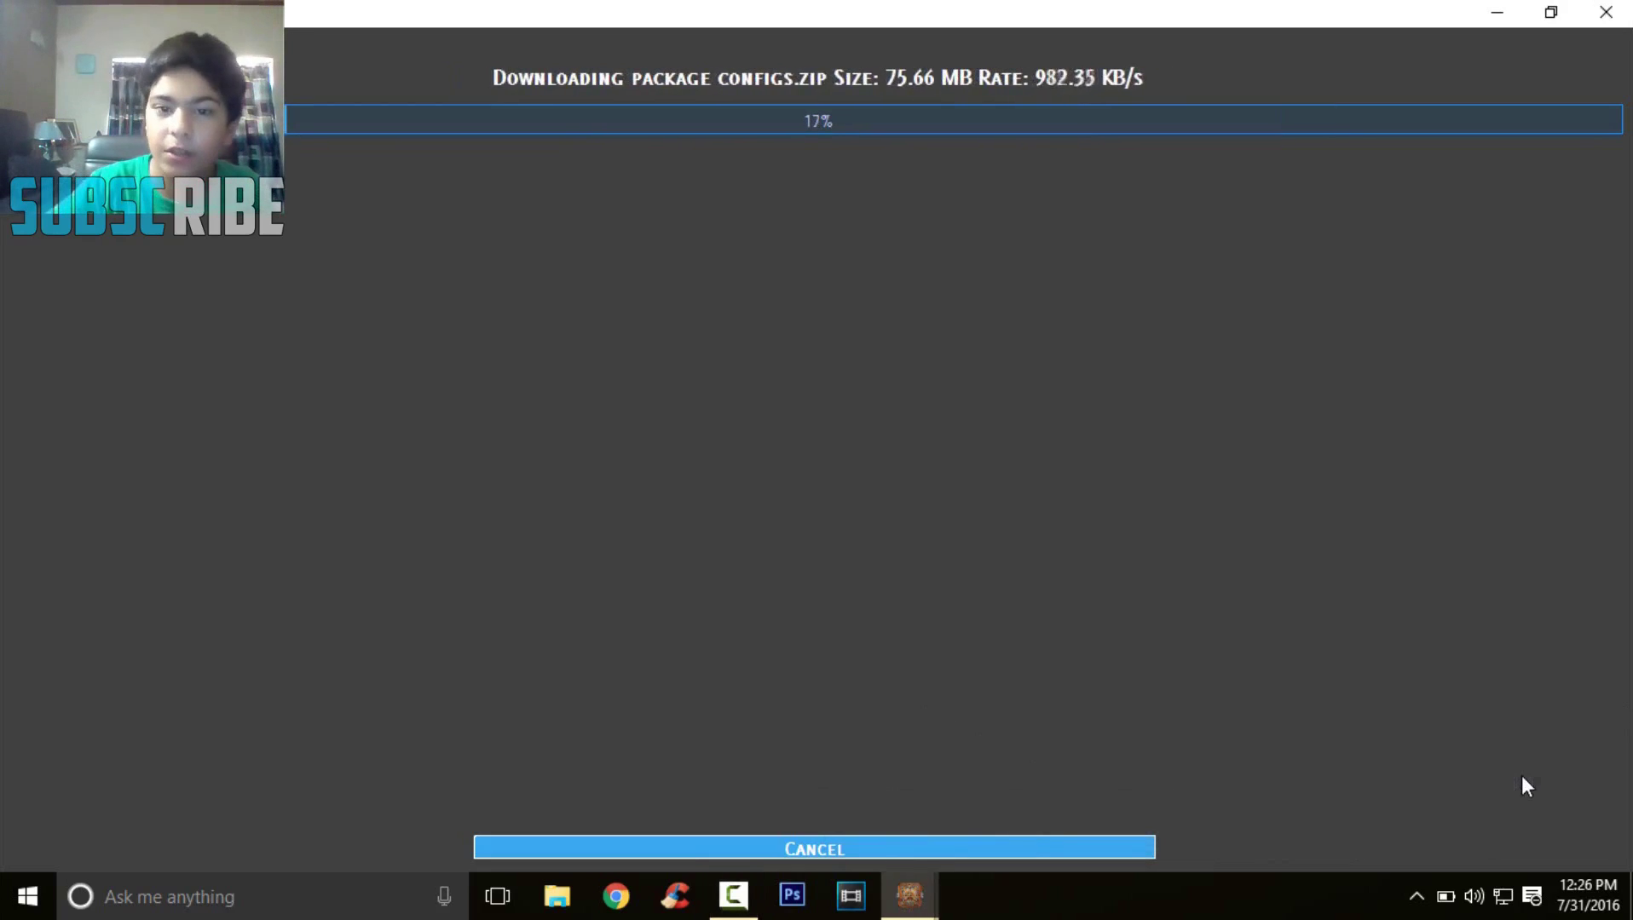
pyautogui.click(733, 895)
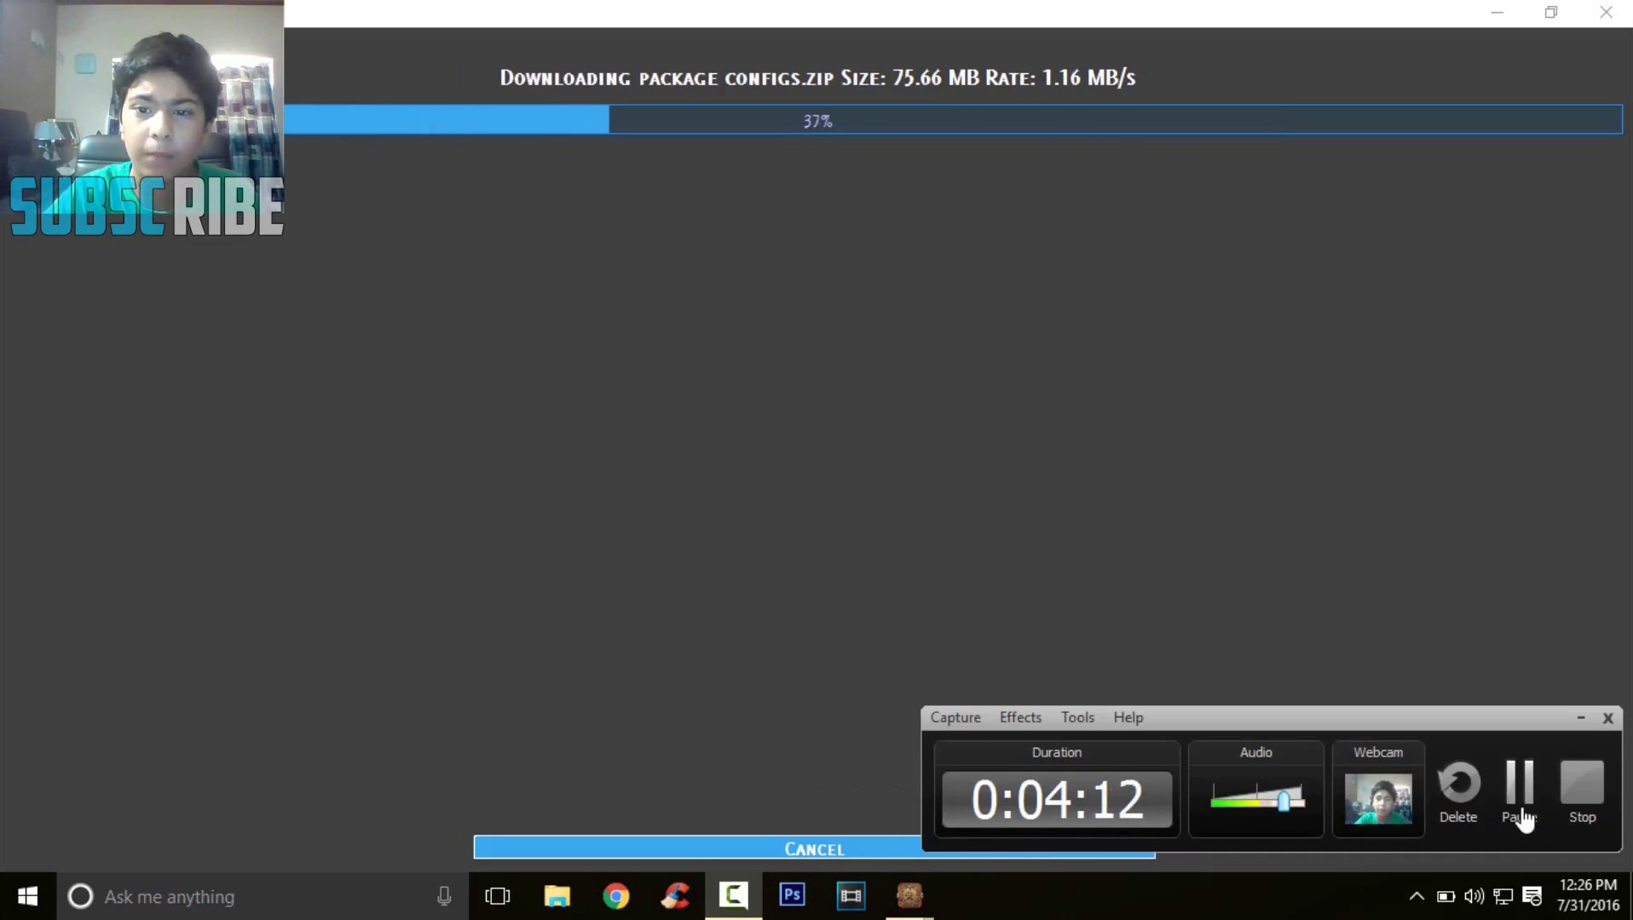
pyautogui.click(1523, 819)
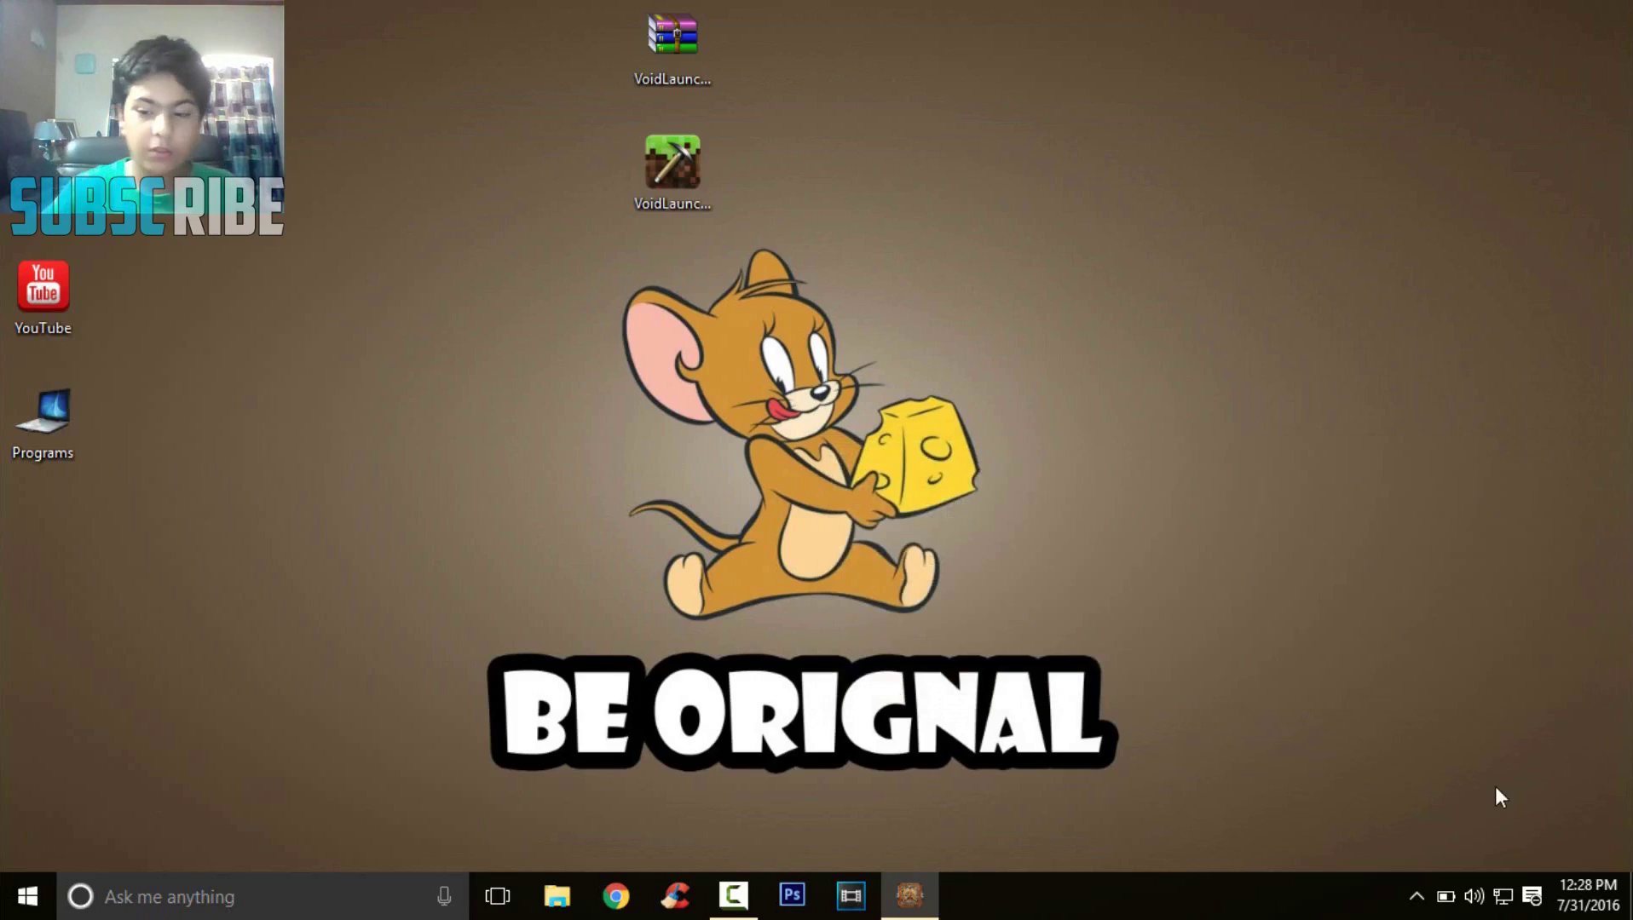
# - Wait through the Forge and Mojang loading bars until the CrazyCraft main menu shows 65 mods loaded
pyautogui.click(723, 901)
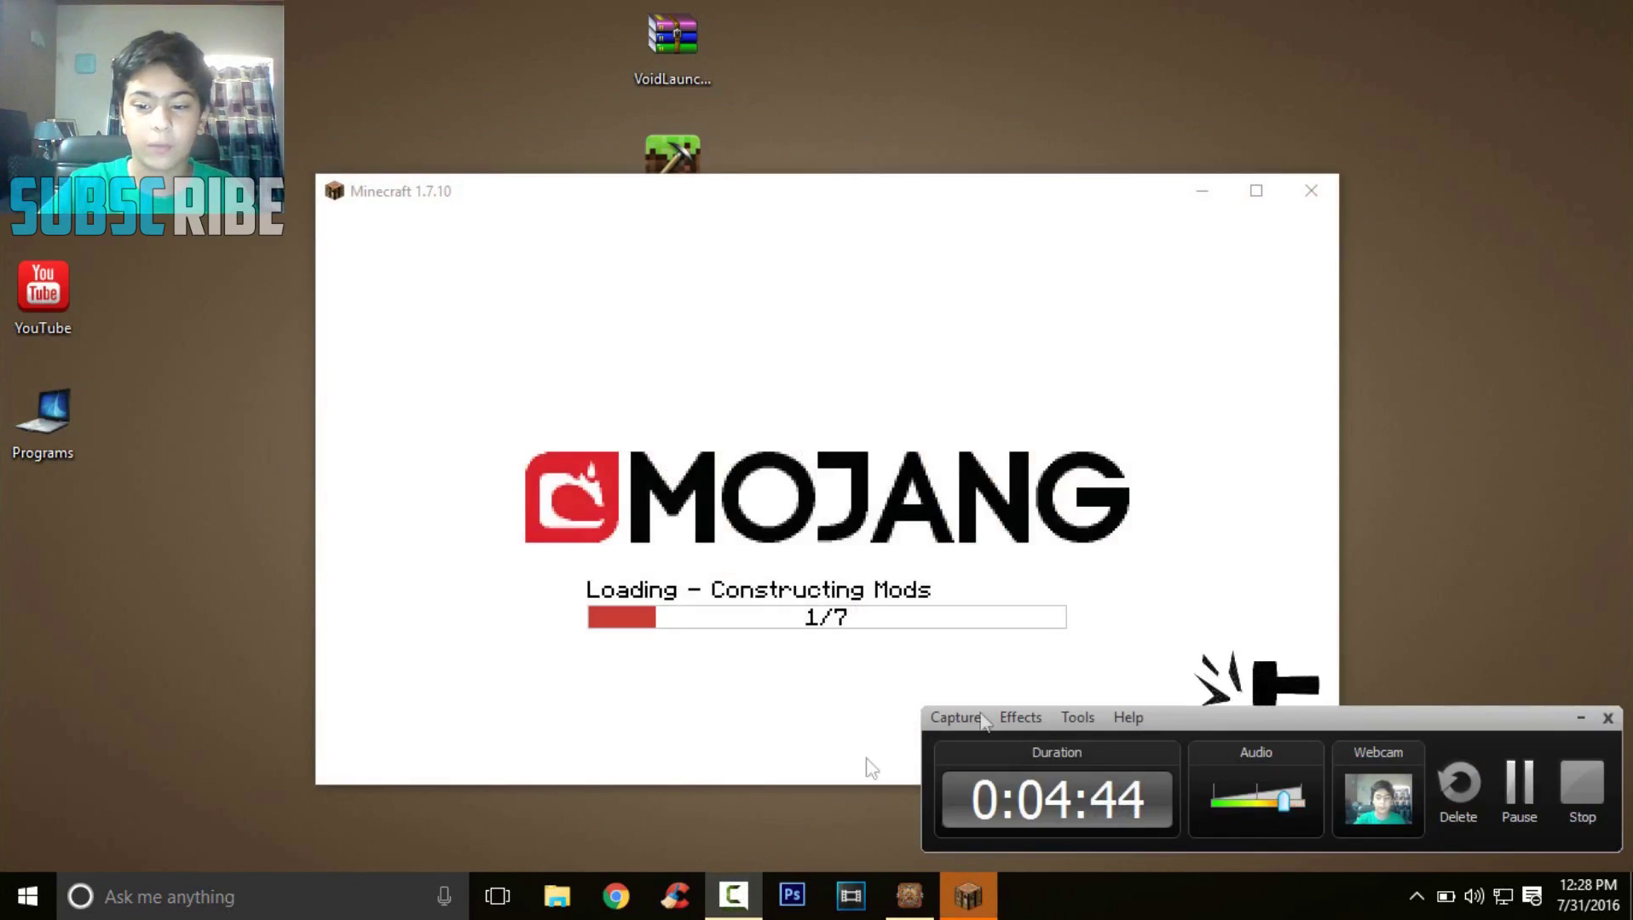
pyautogui.click(1582, 723)
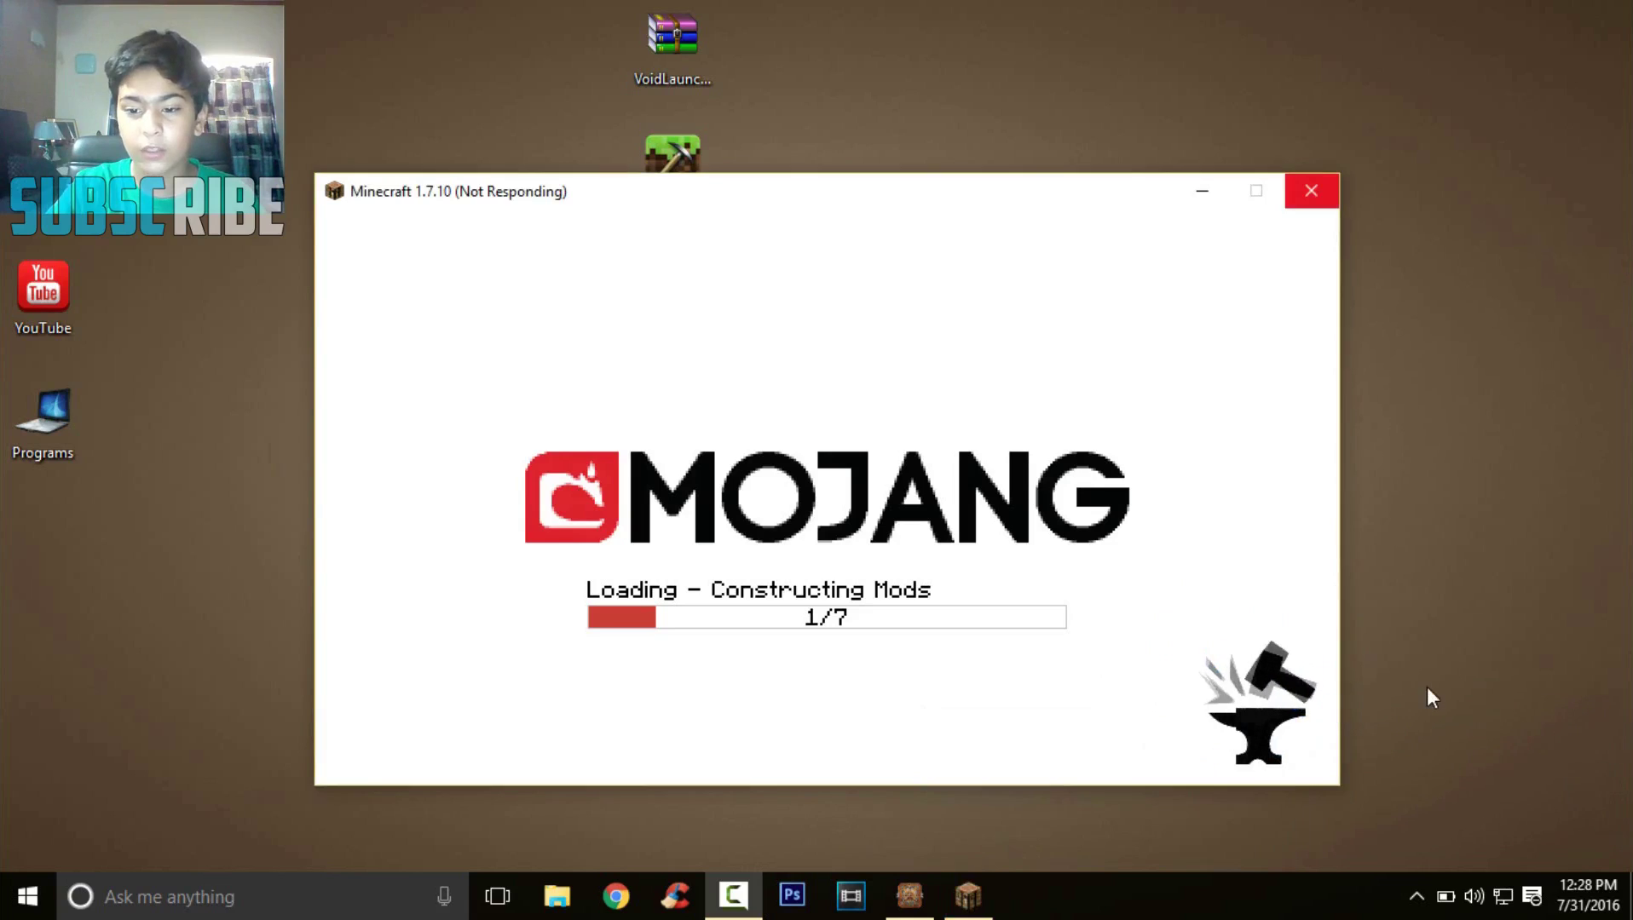
pyautogui.click(719, 897)
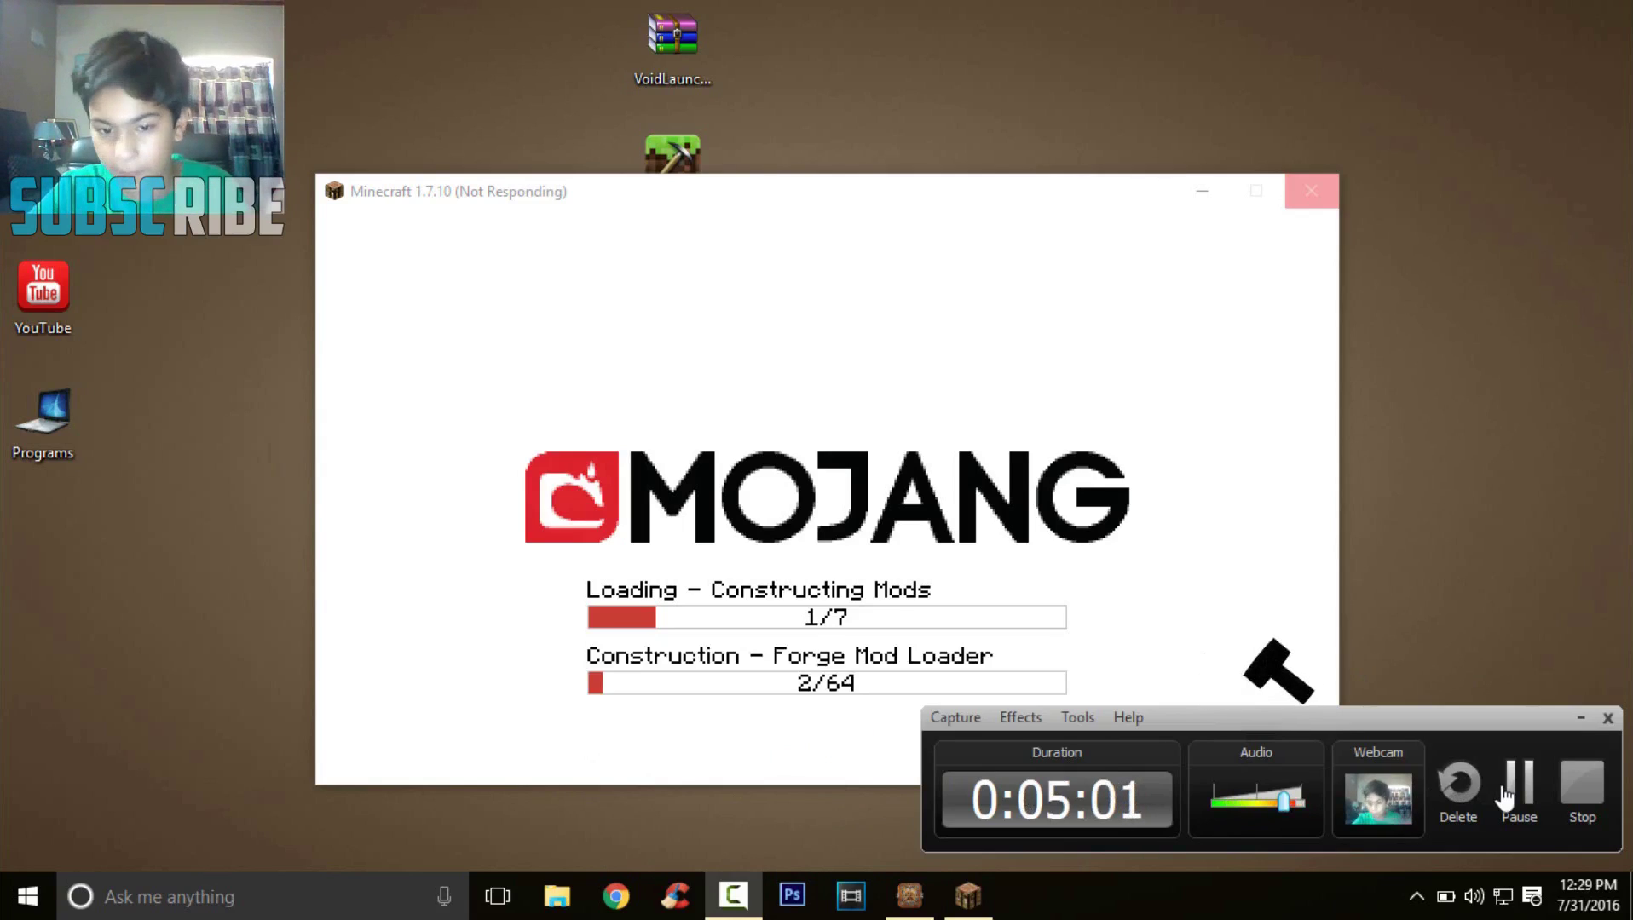
pyautogui.click(1504, 797)
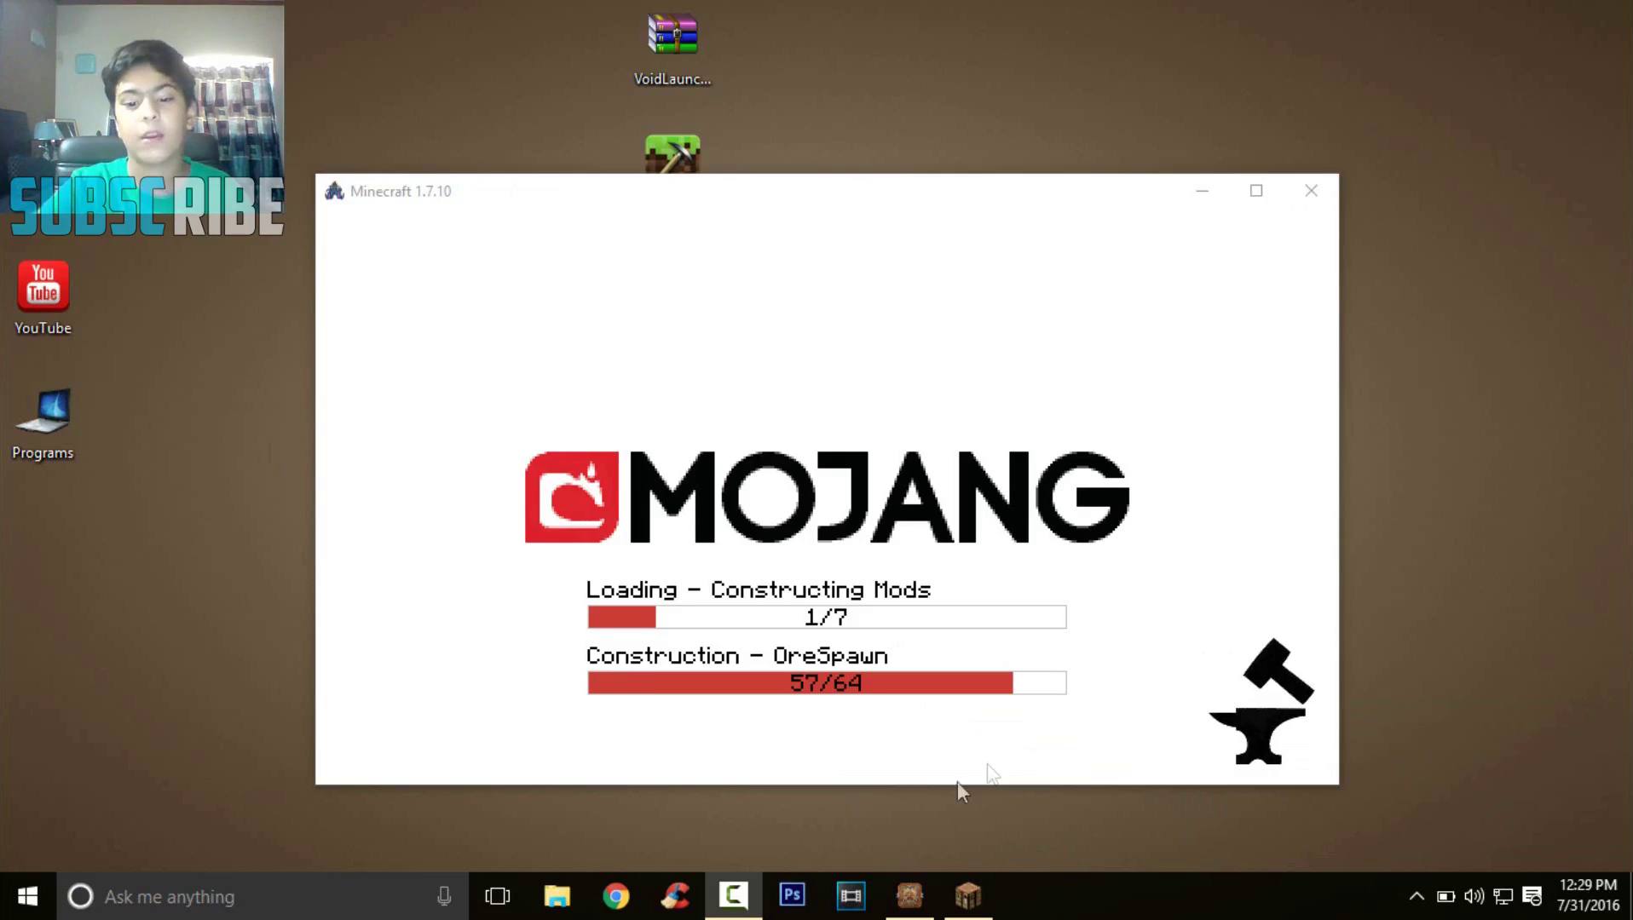
pyautogui.click(733, 895)
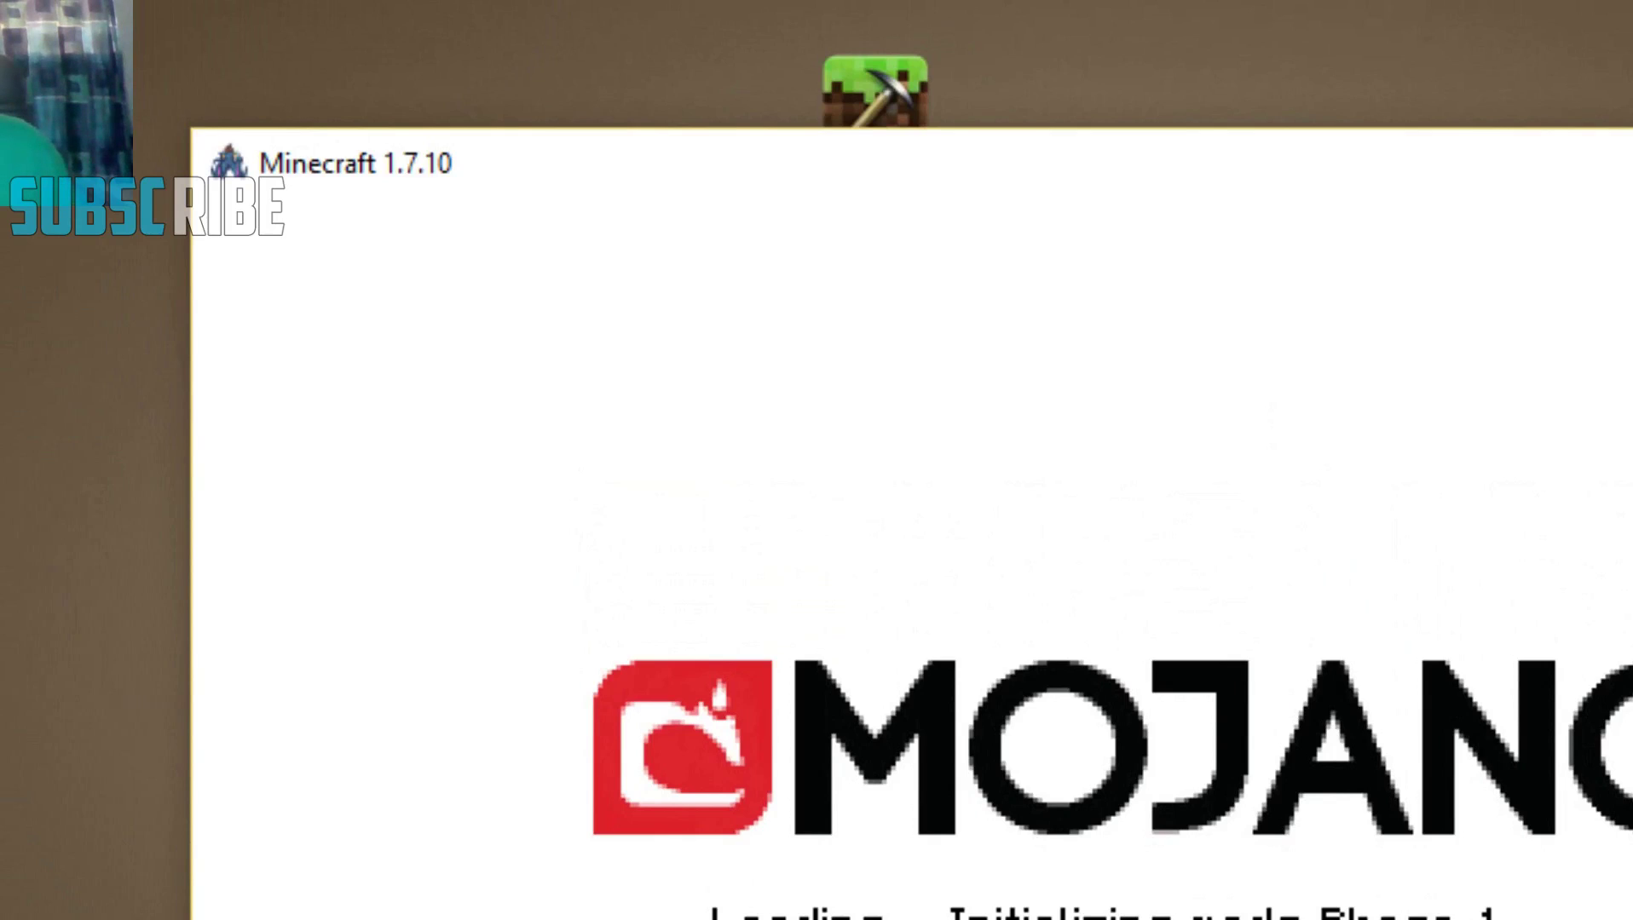
pyautogui.click(317, 80)
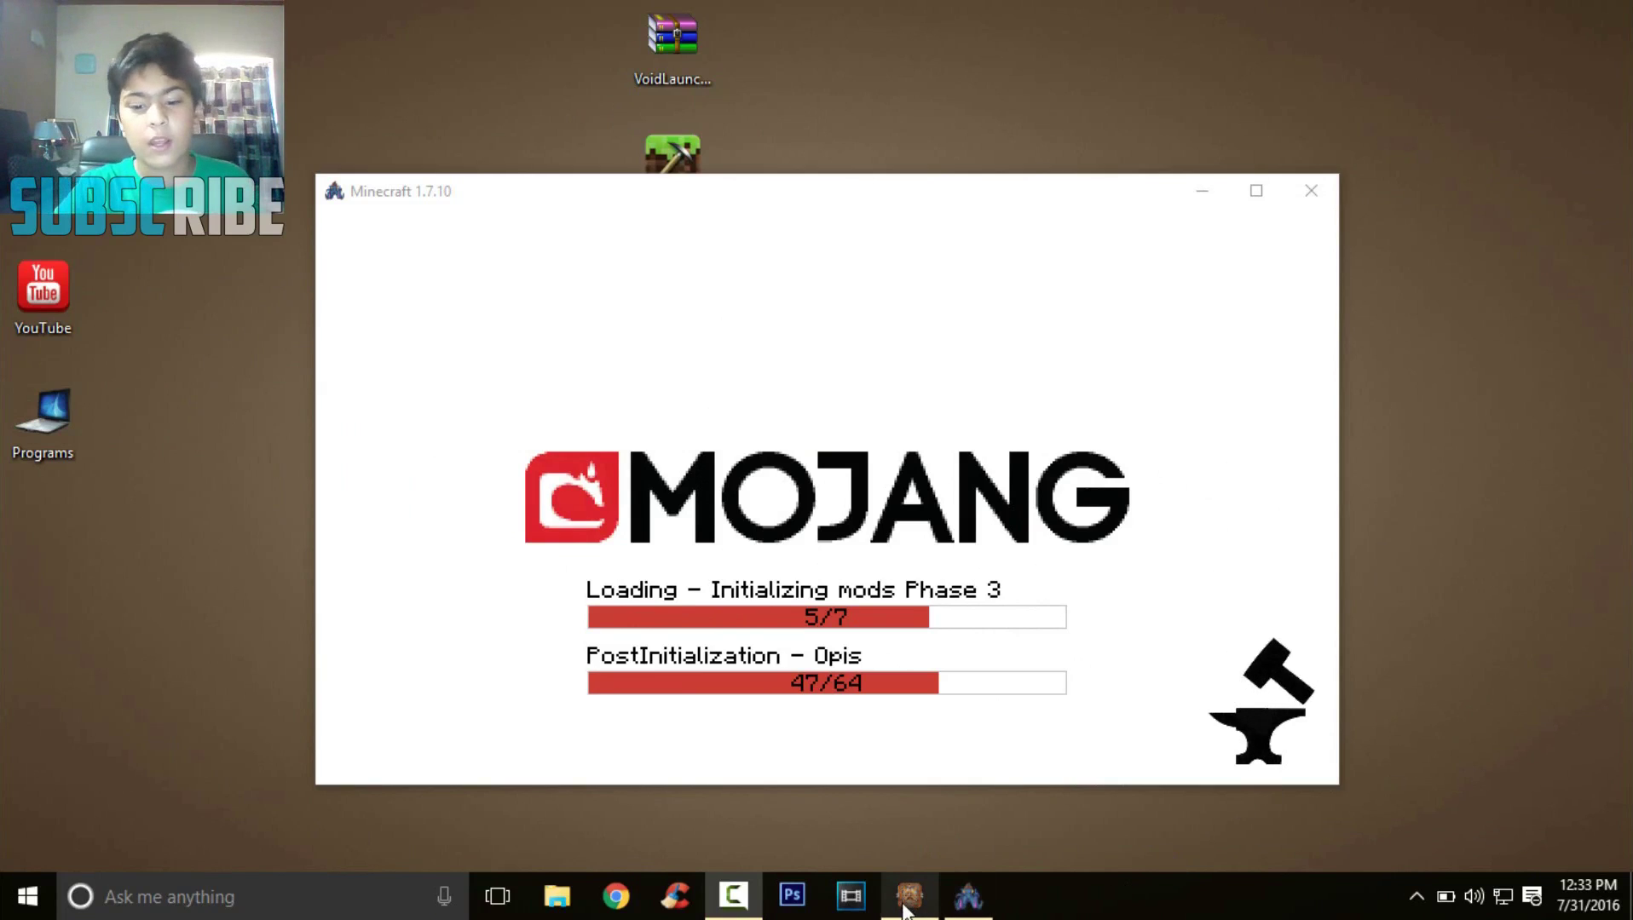
pyautogui.moveTo(724, 891)
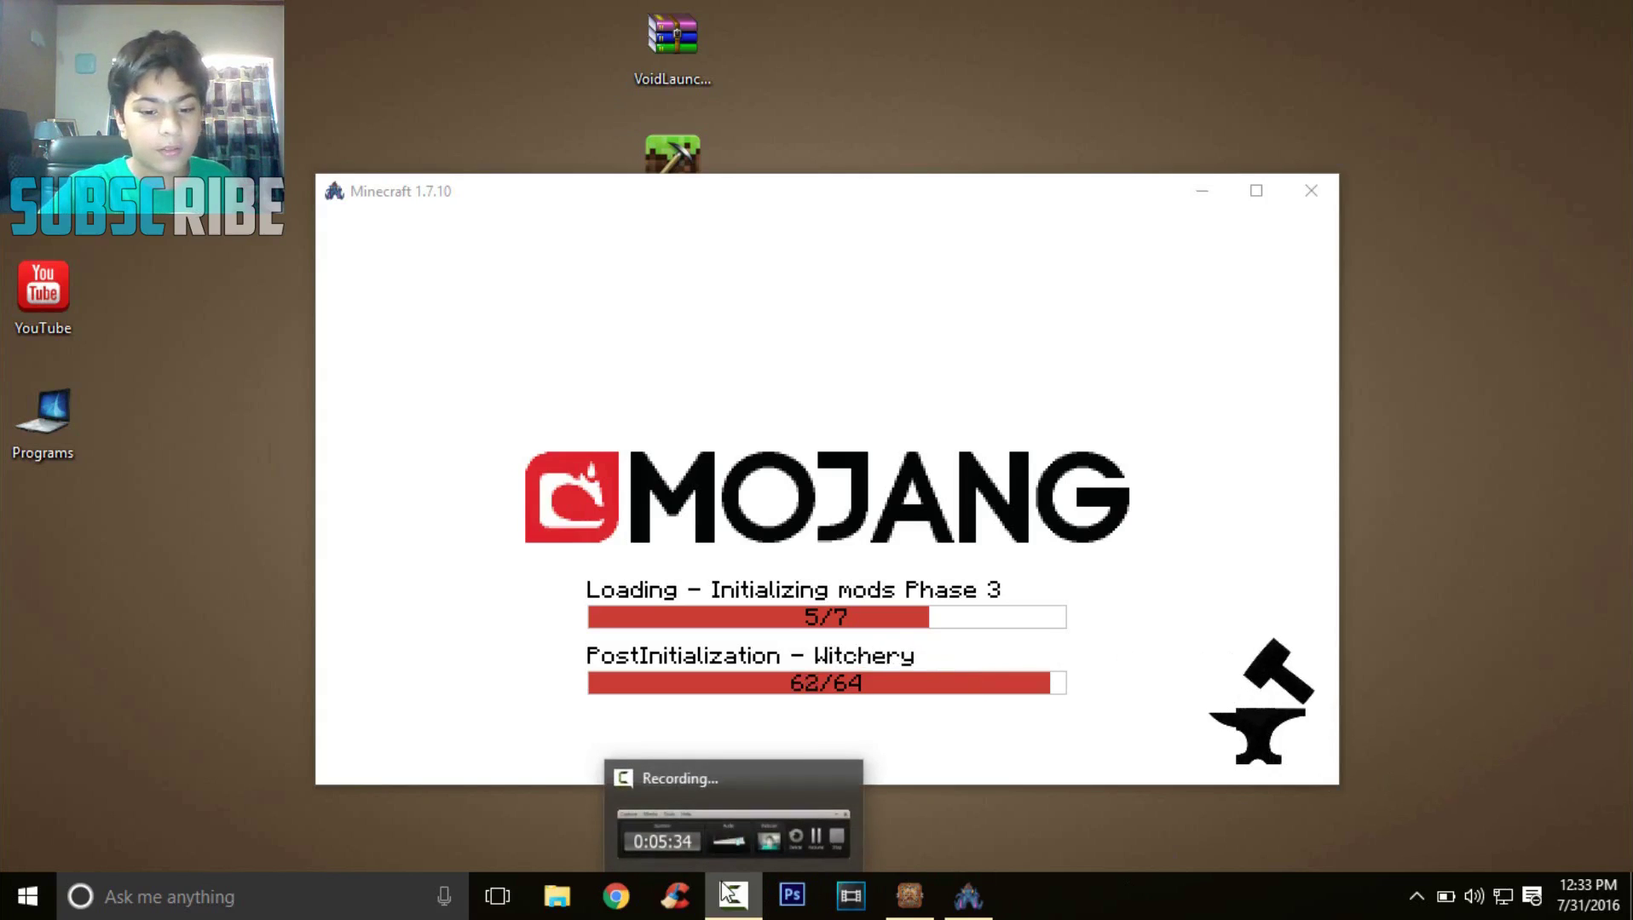
pyautogui.click(726, 892)
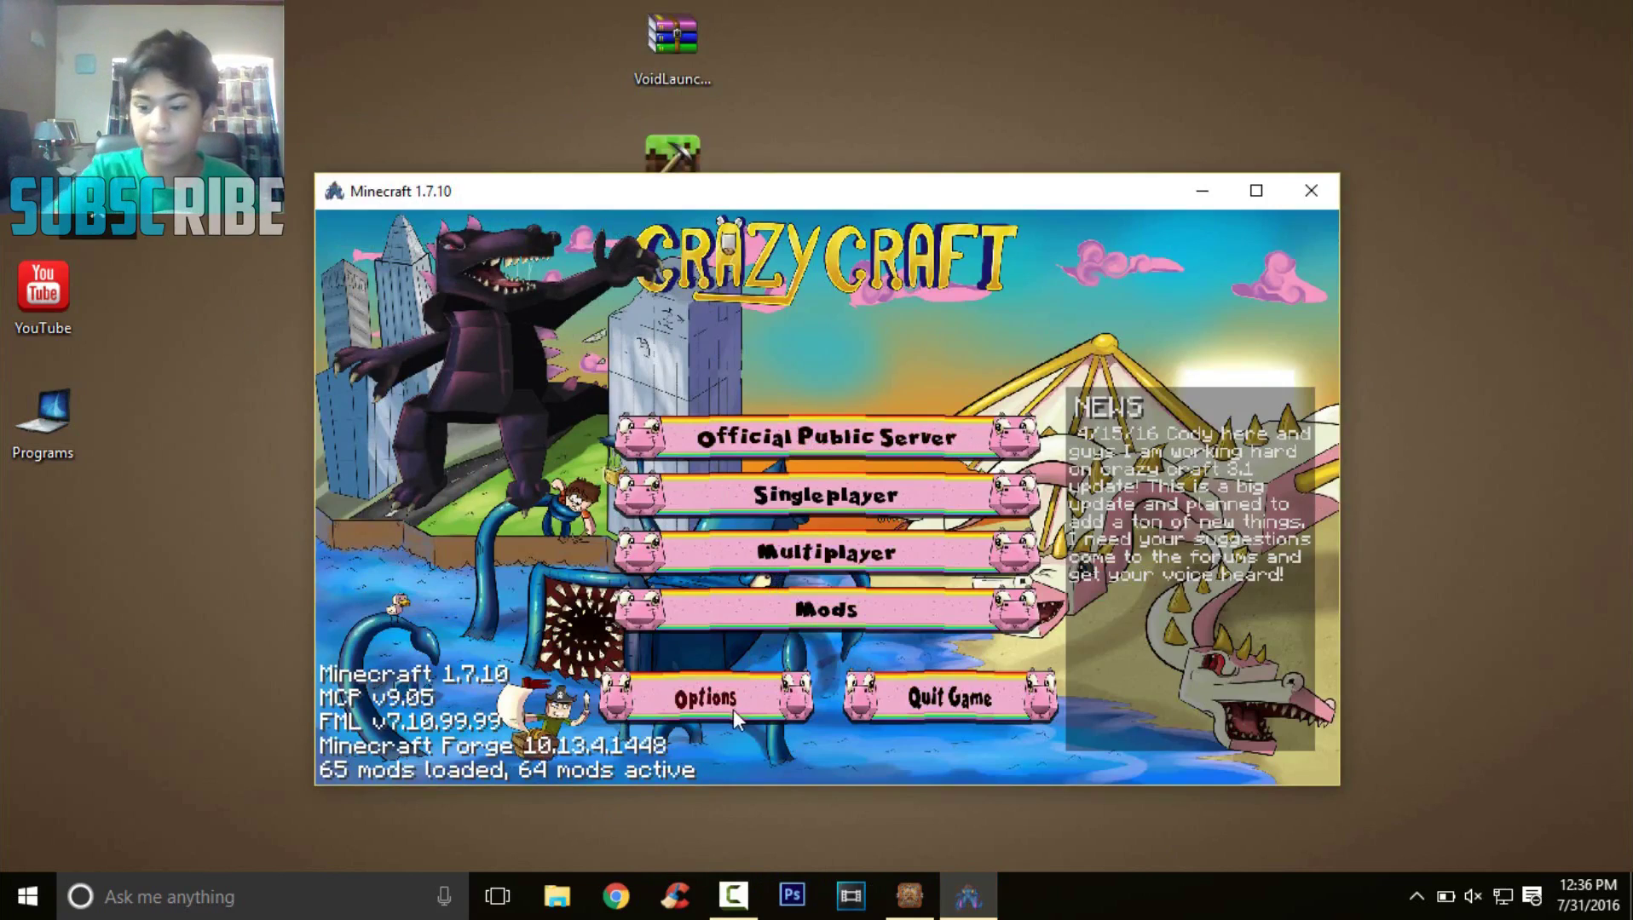
# - Mute the system volume to 0 from the tray and return to Minecraft
pyautogui.click(1476, 898)
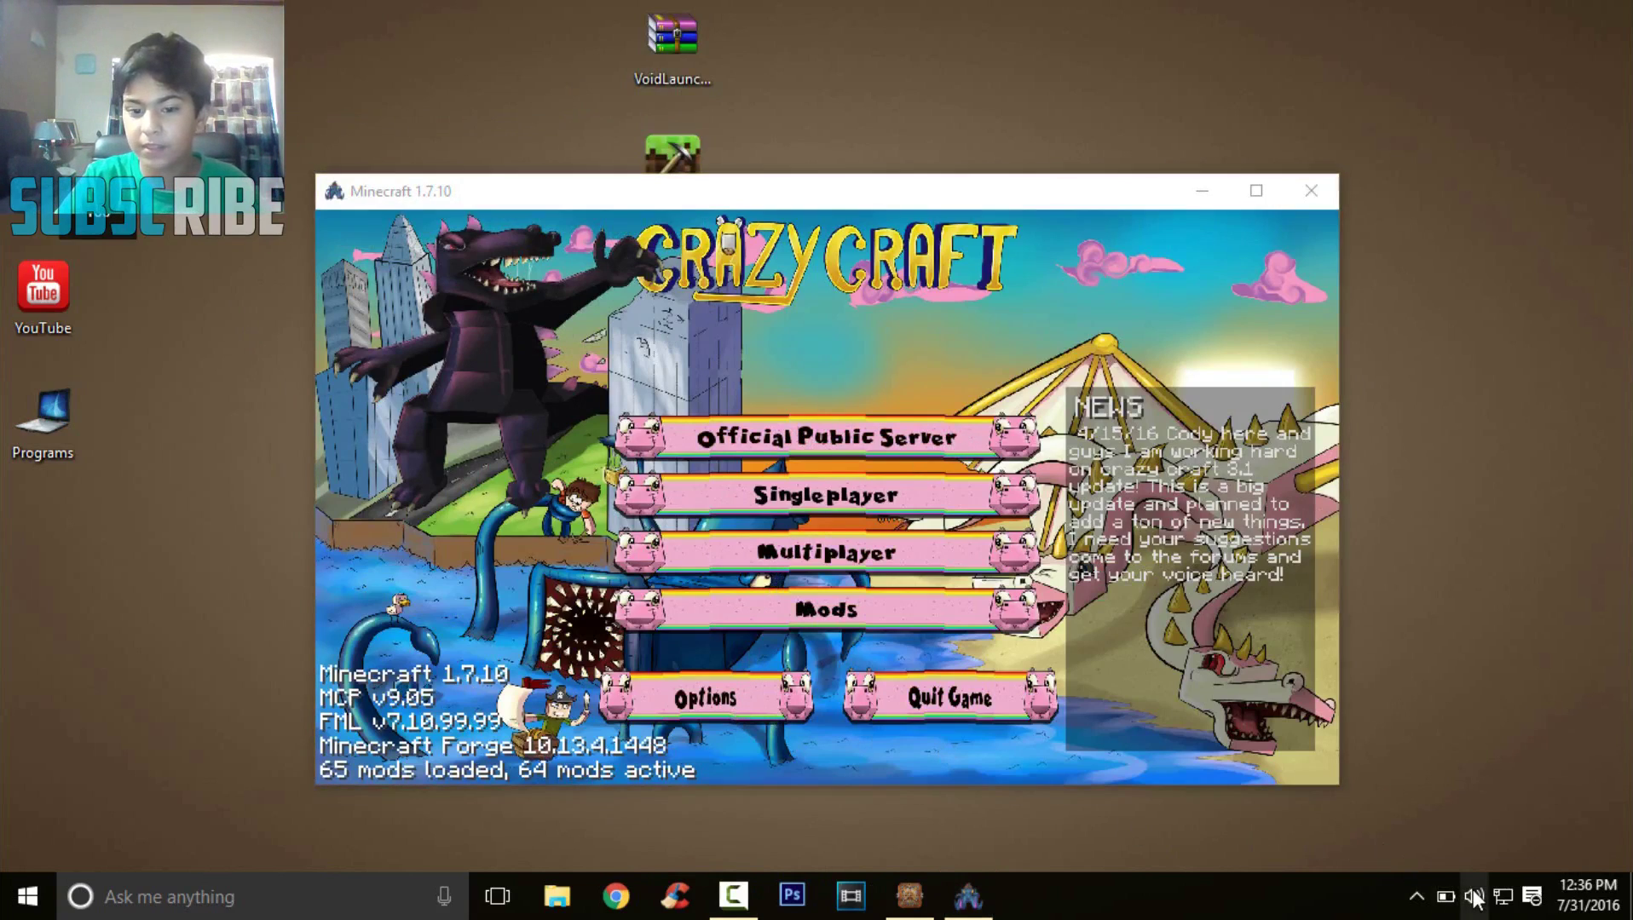
pyautogui.moveTo(1556, 838); pyautogui.dragTo(1156, 837)
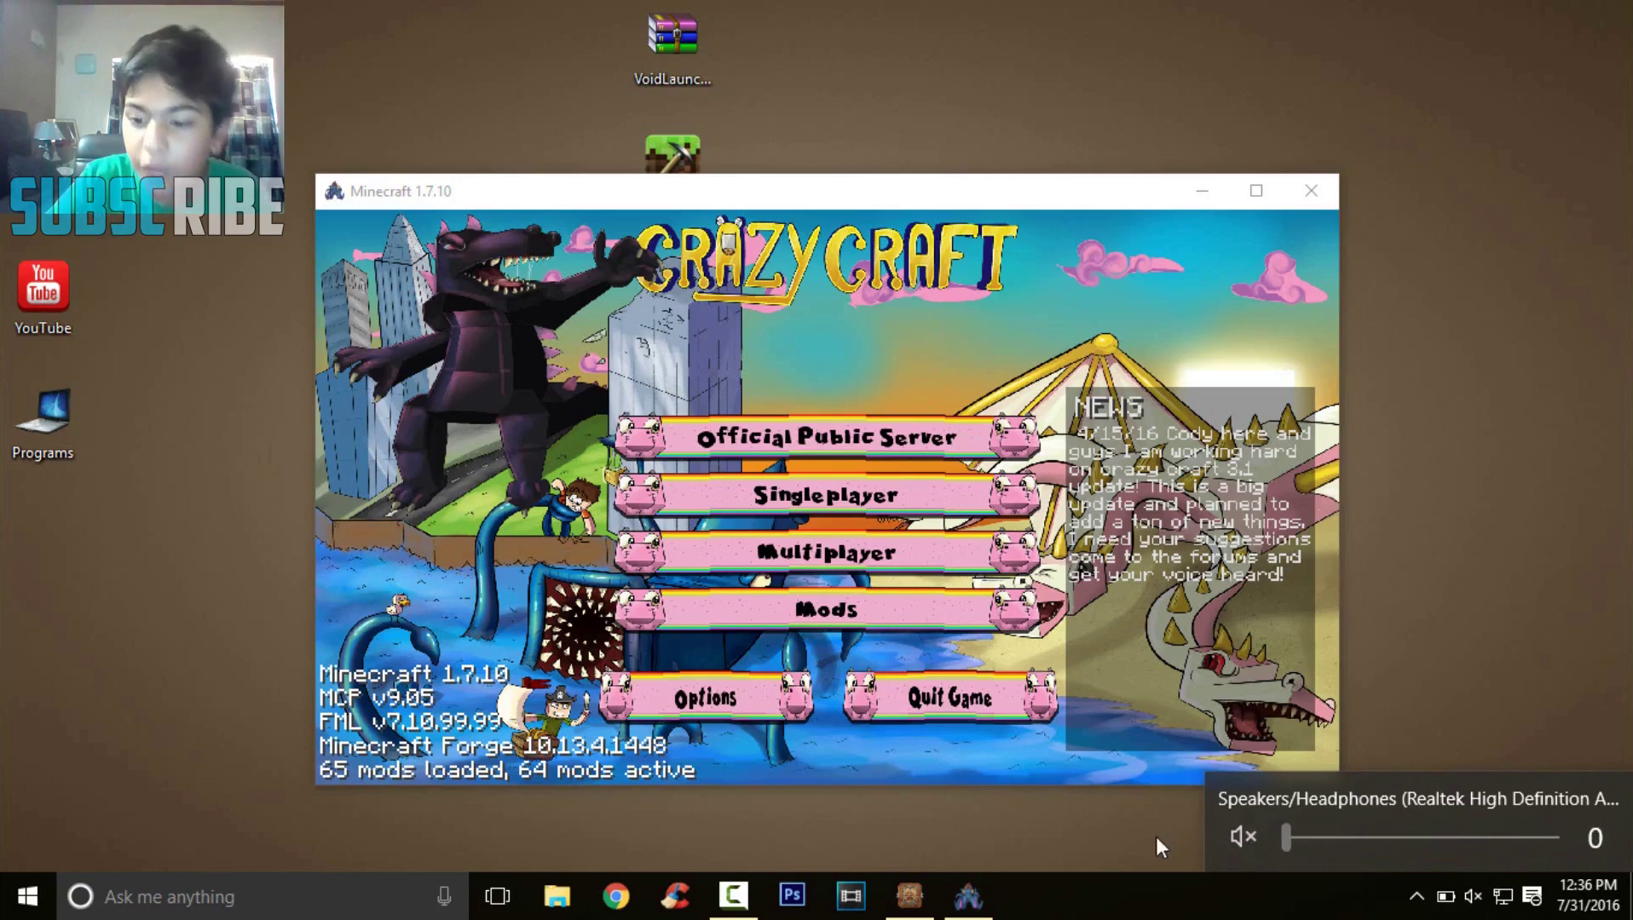
pyautogui.click(876, 779)
# - Set Max Framerate to Unlimited and Render Distance to 3 chunks in Video Settings
pyautogui.click(671, 696)
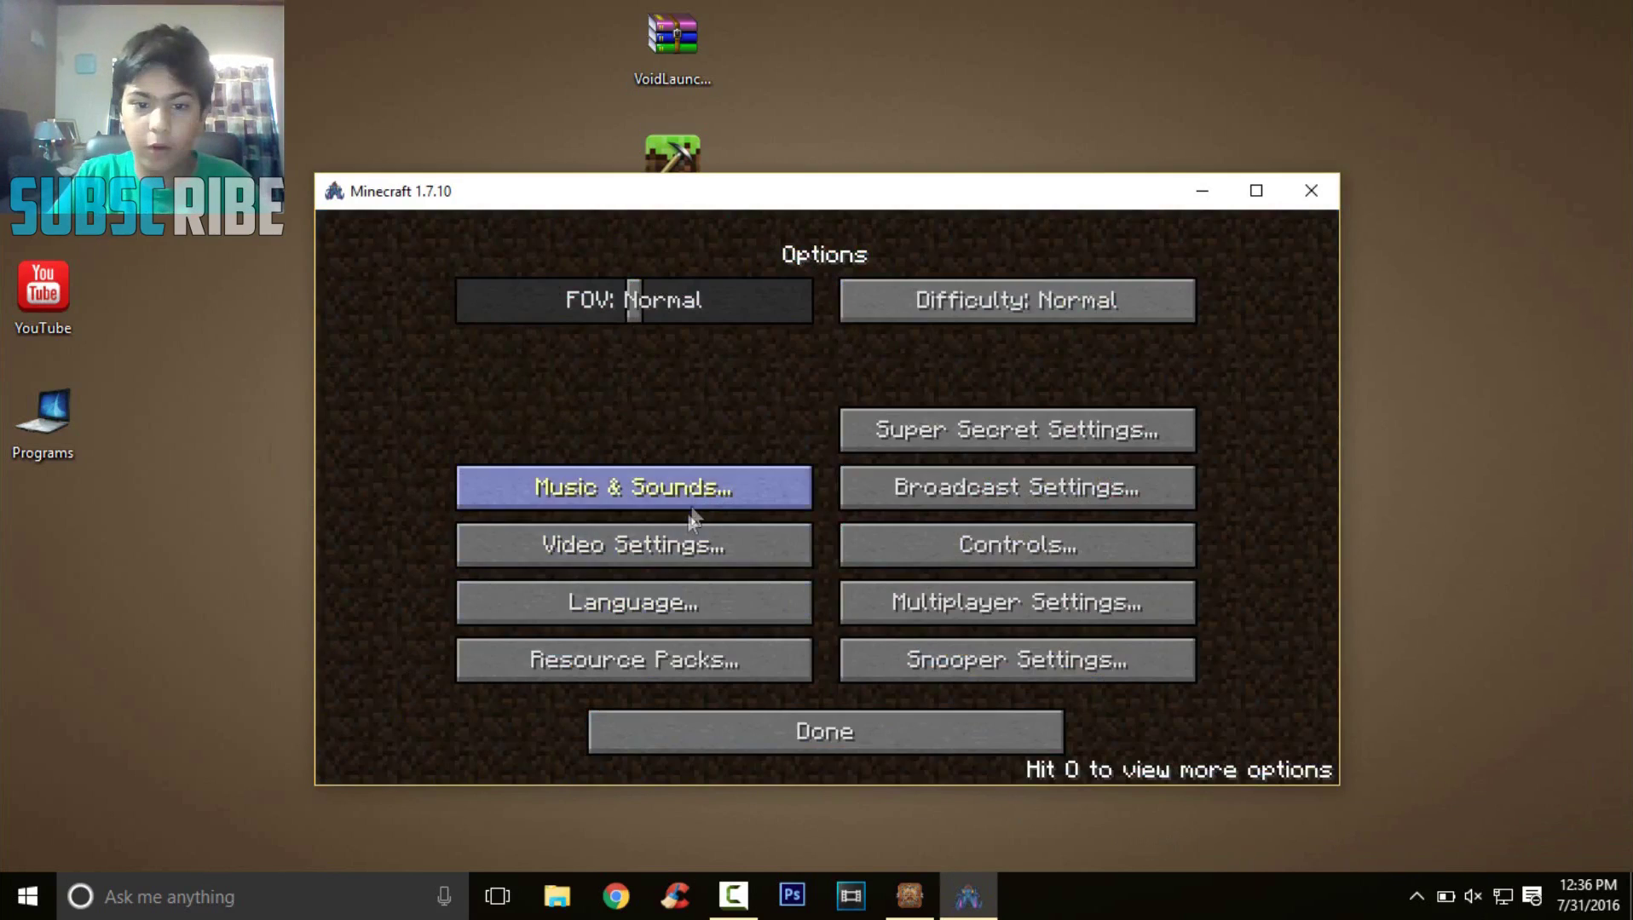
pyautogui.click(668, 539)
pyautogui.moveTo(1102, 380); pyautogui.dragTo(1258, 379)
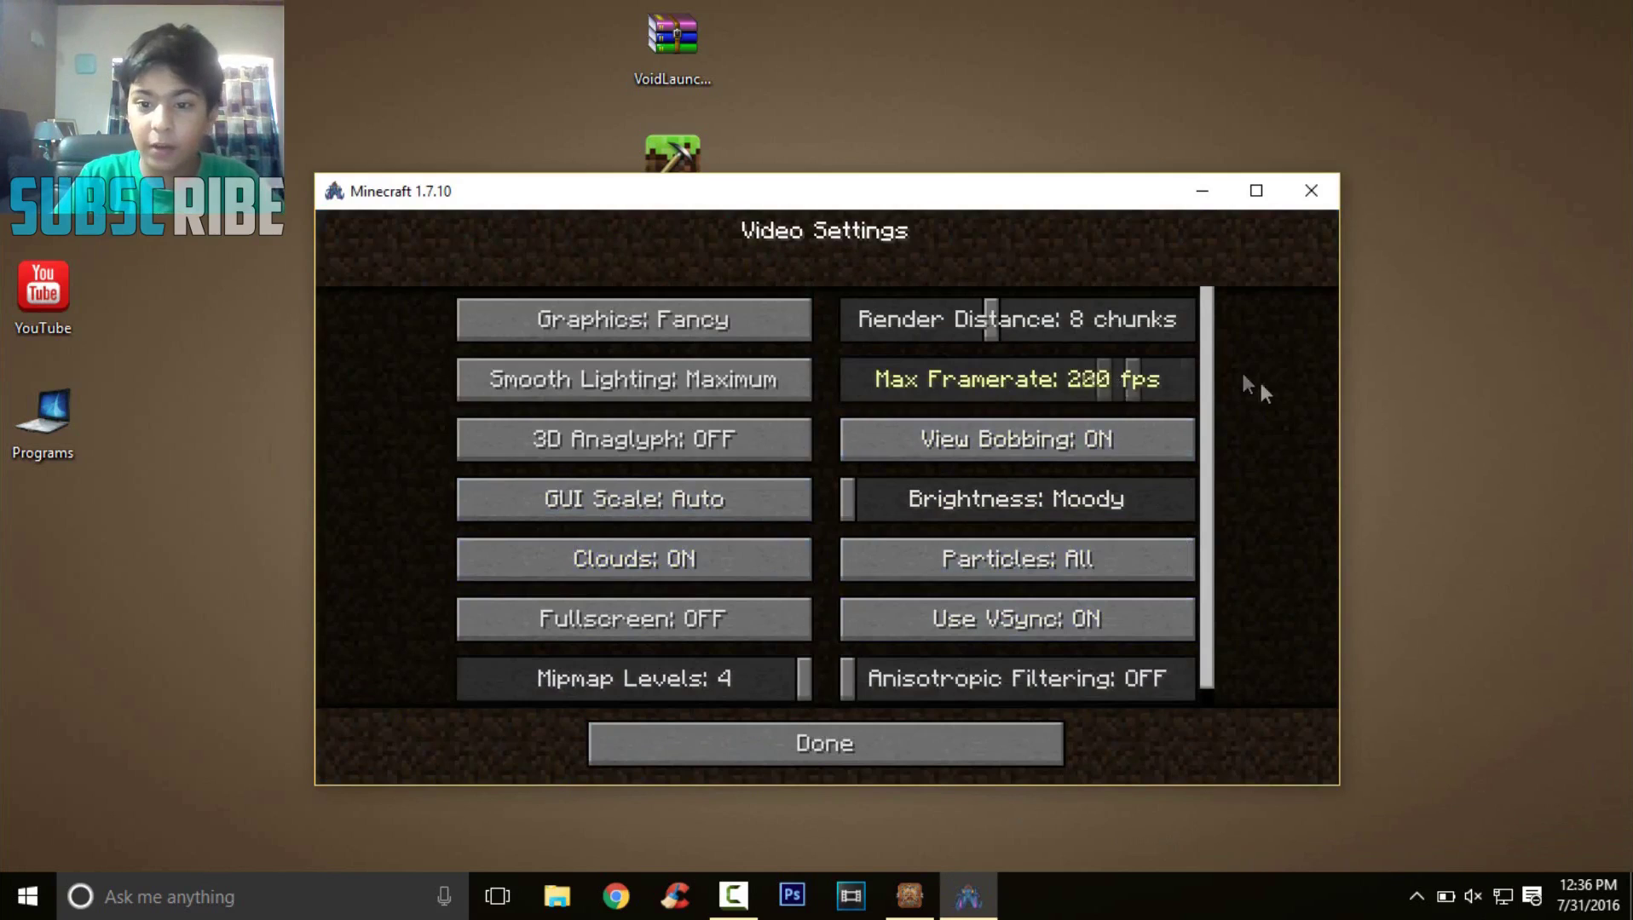
pyautogui.moveTo(846, 321); pyautogui.dragTo(862, 320)
pyautogui.click(815, 743)
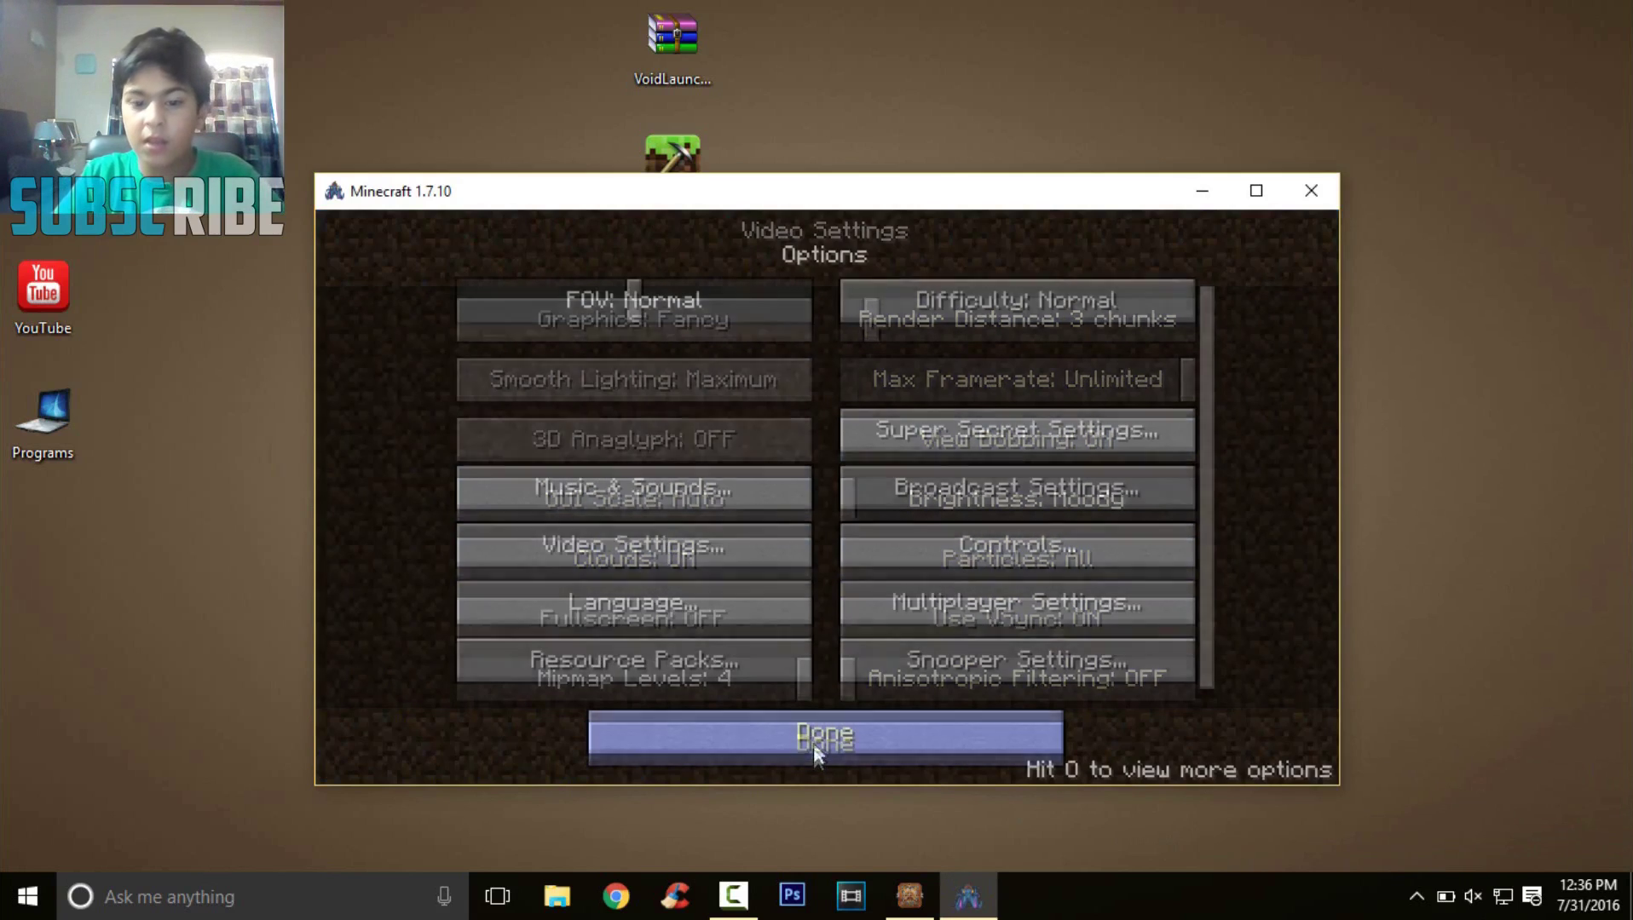
pyautogui.click(816, 737)
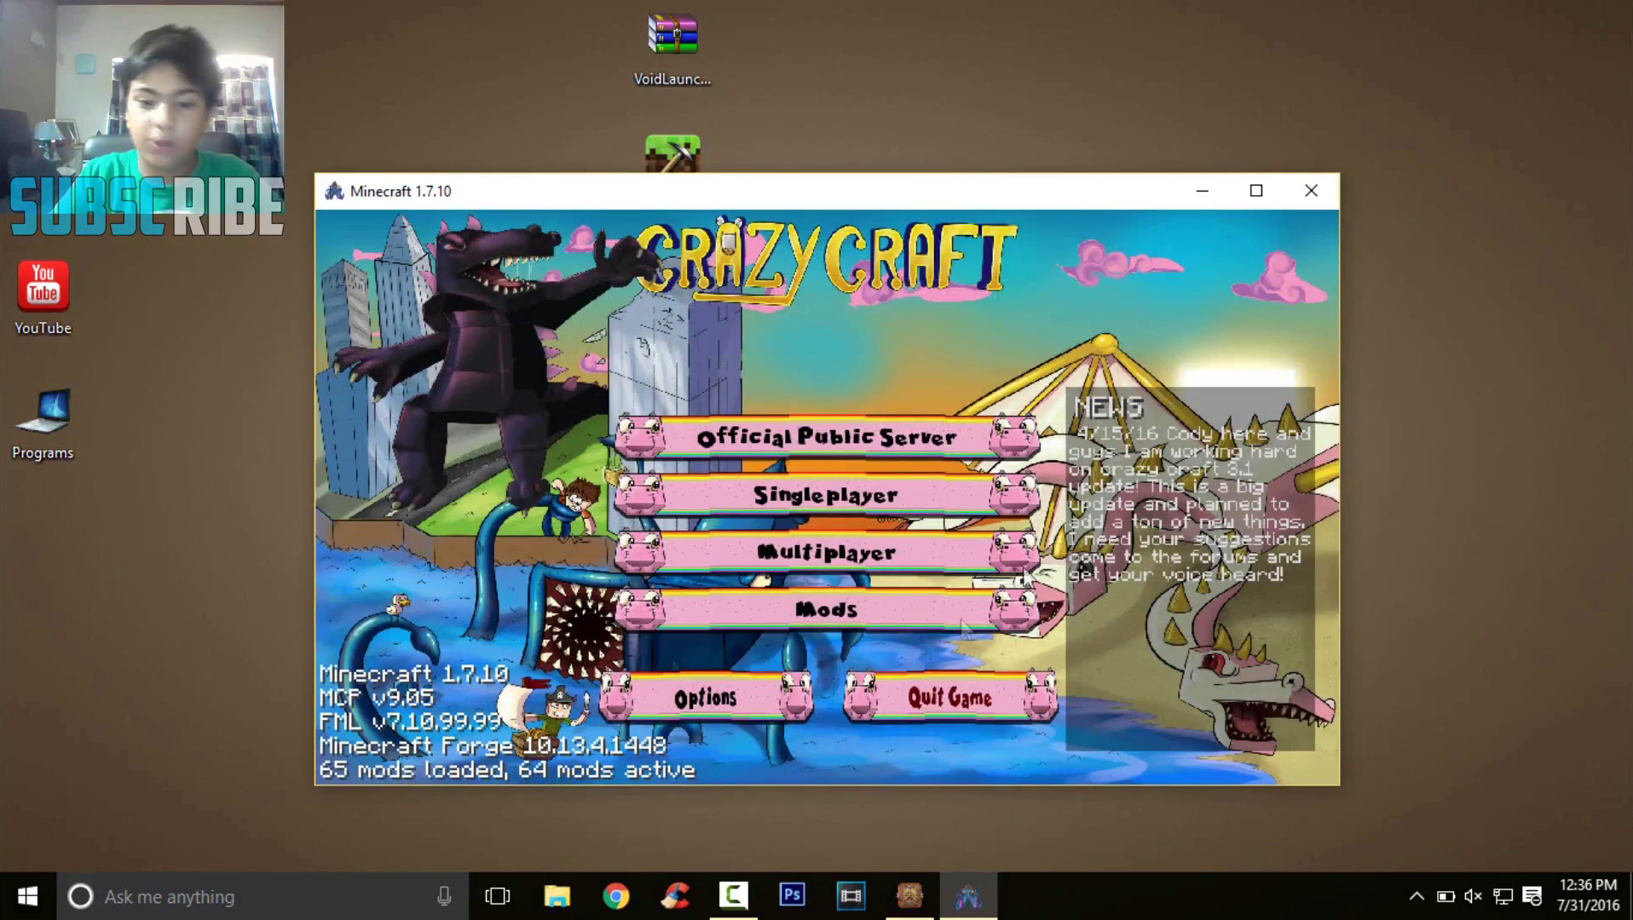
# - Look at the Multiplayer and Singleplayer screens, then return to the main menu
pyautogui.click(814, 552)
pyautogui.press('Escape')
pyautogui.click(810, 499)
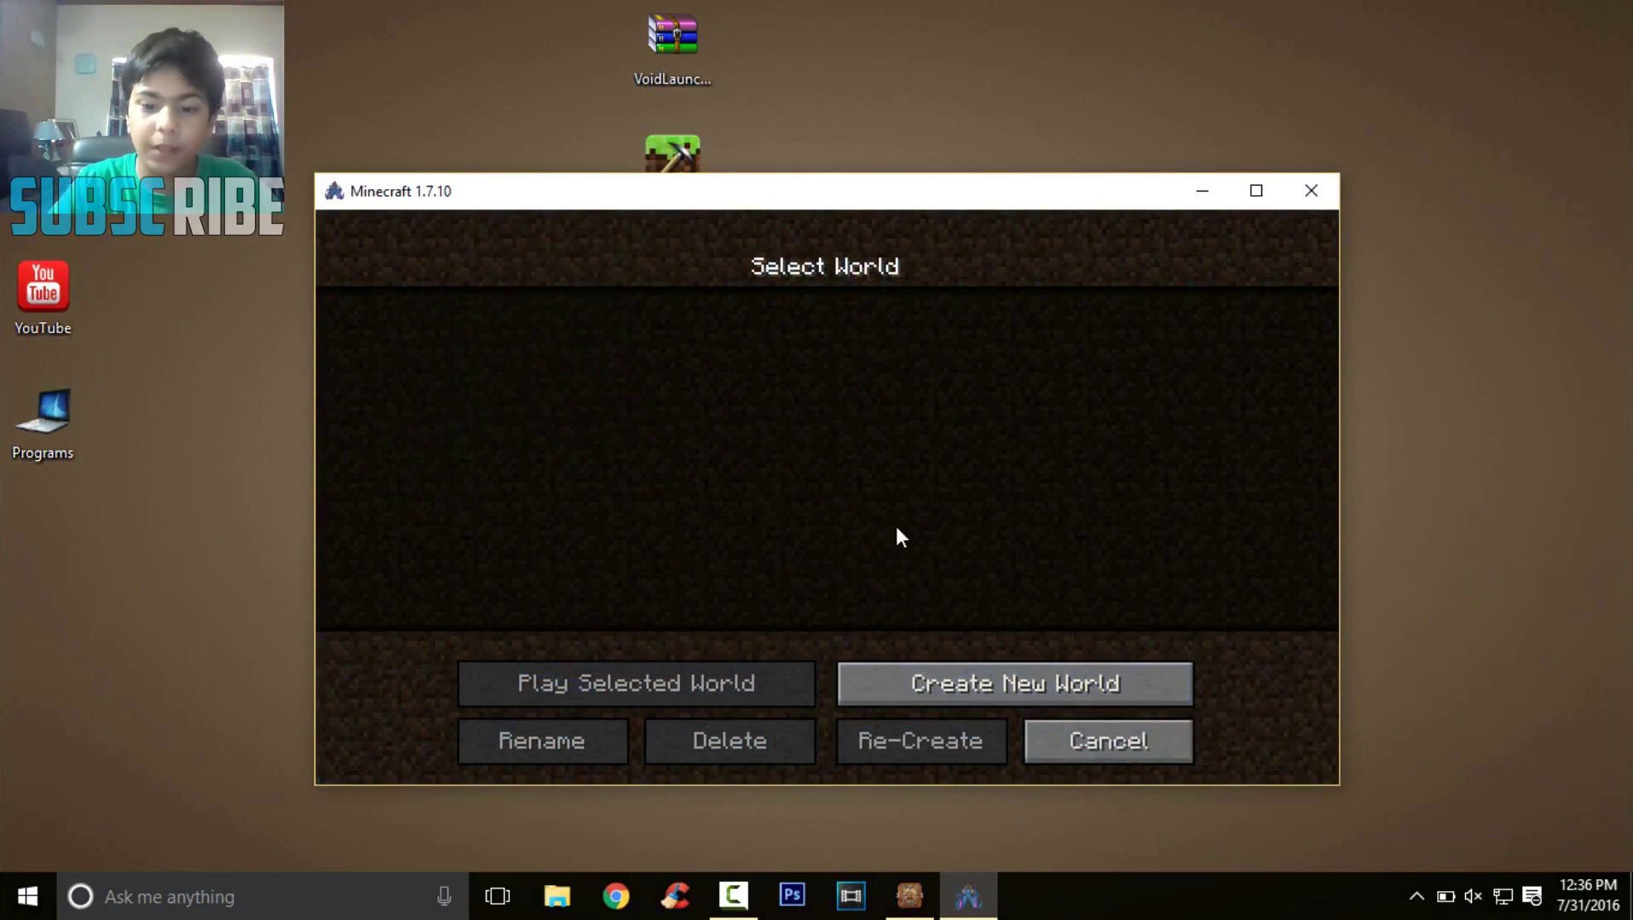
pyautogui.press('Escape')
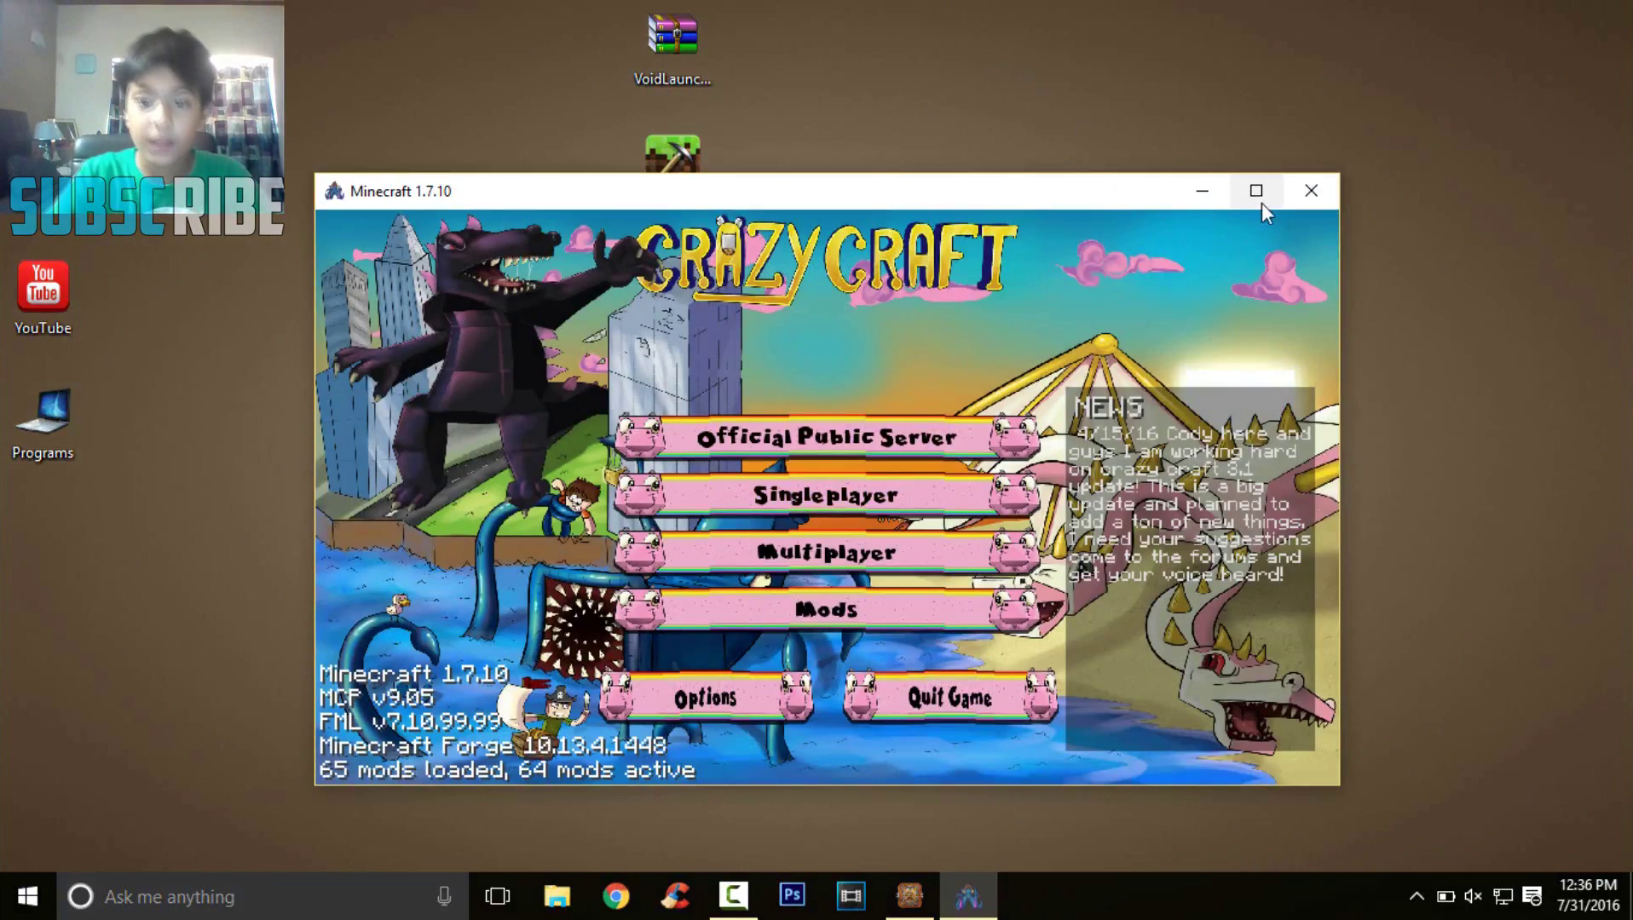
# - Open CrazyCraft 3's saves folder through Advanced > Edit Worlds in the VoidsWrath launcher
pyautogui.click(909, 894)
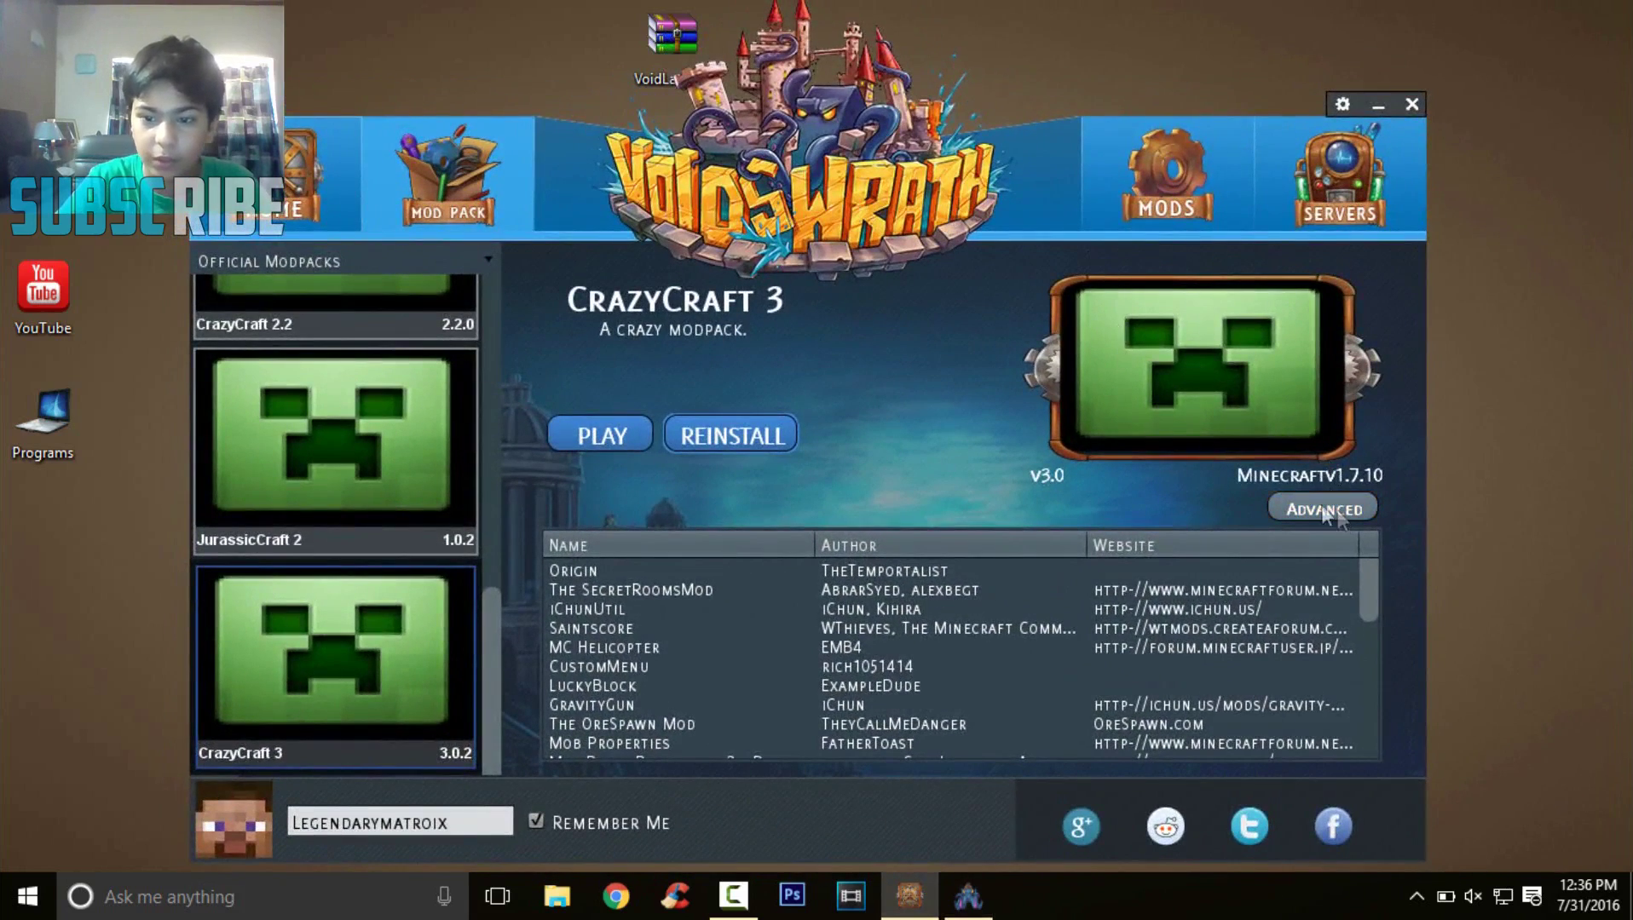
pyautogui.click(1315, 506)
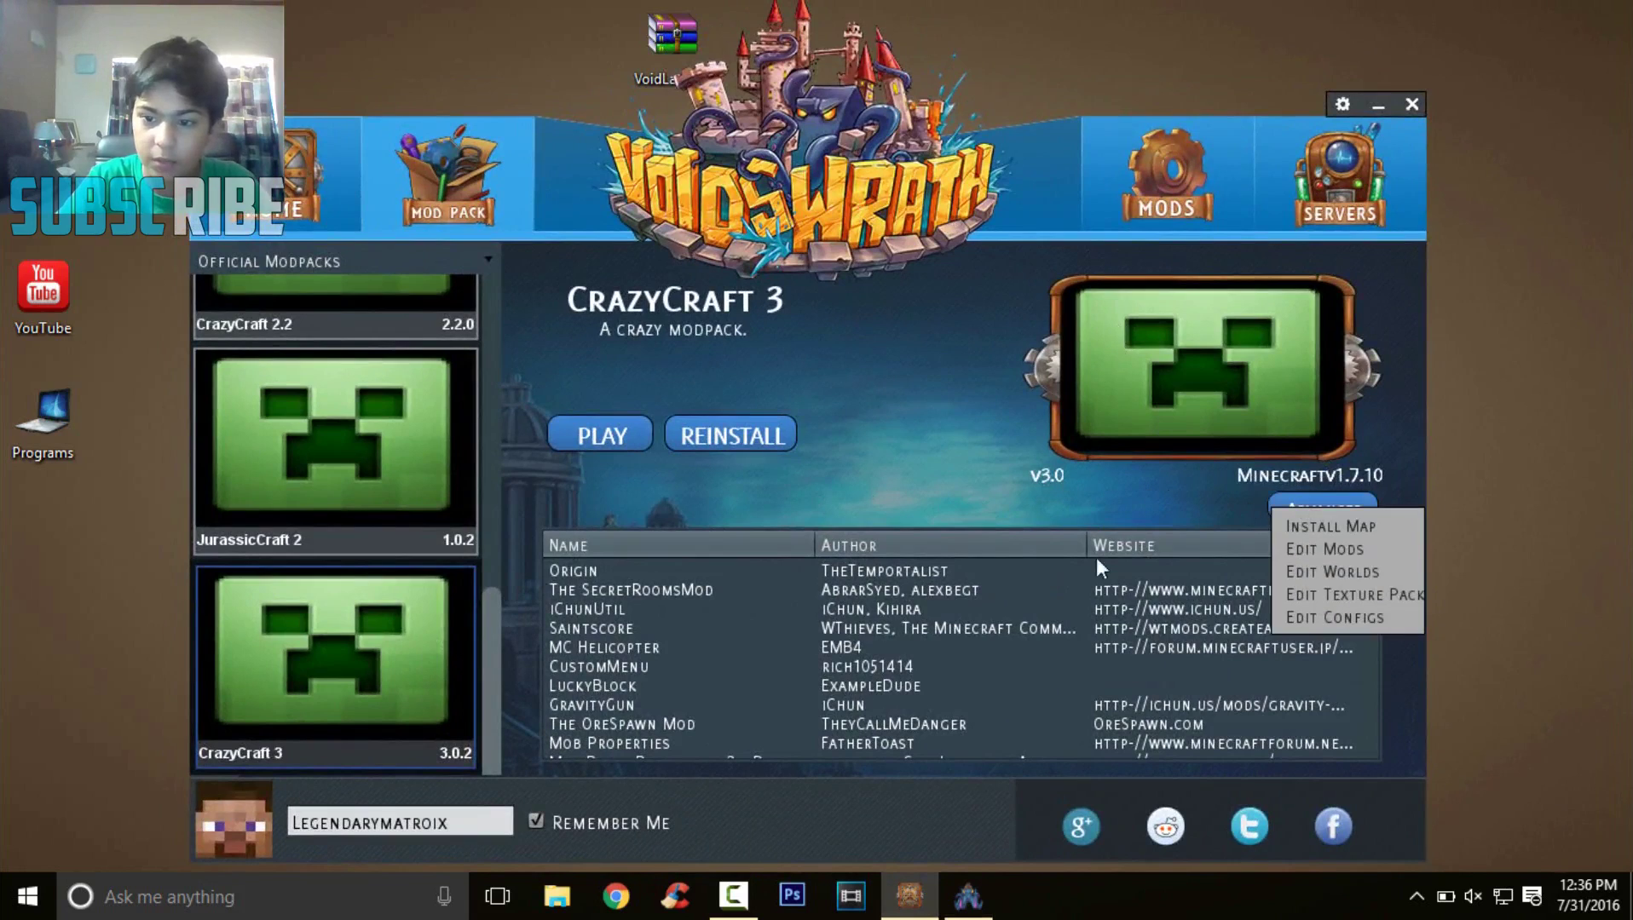
pyautogui.click(1320, 499)
pyautogui.click(1321, 501)
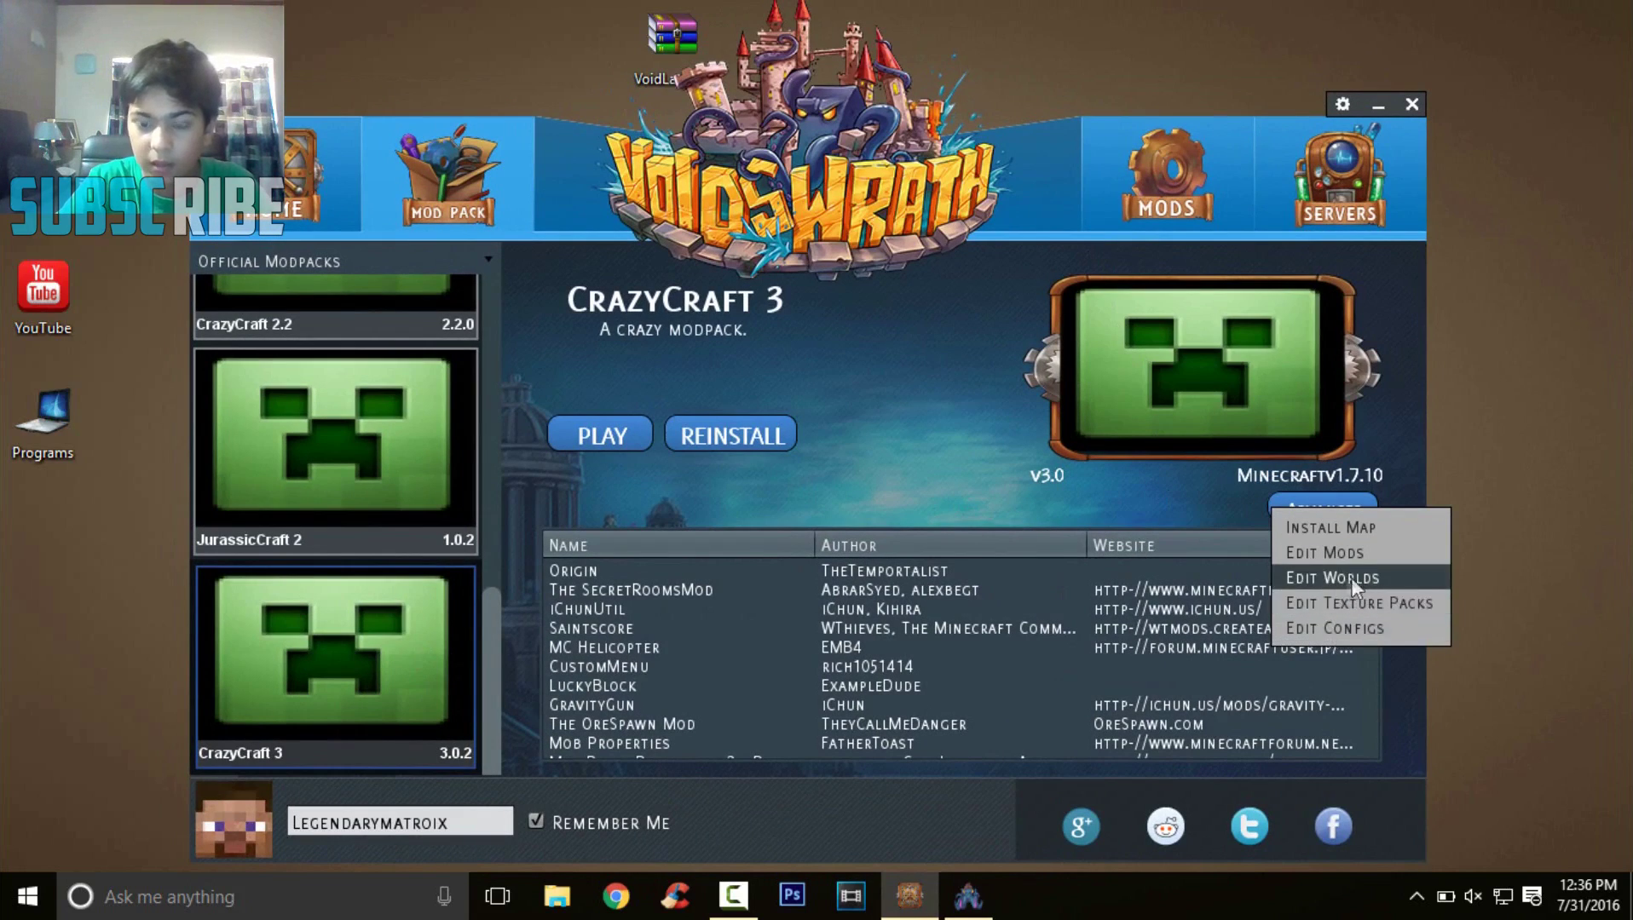
pyautogui.click(1347, 579)
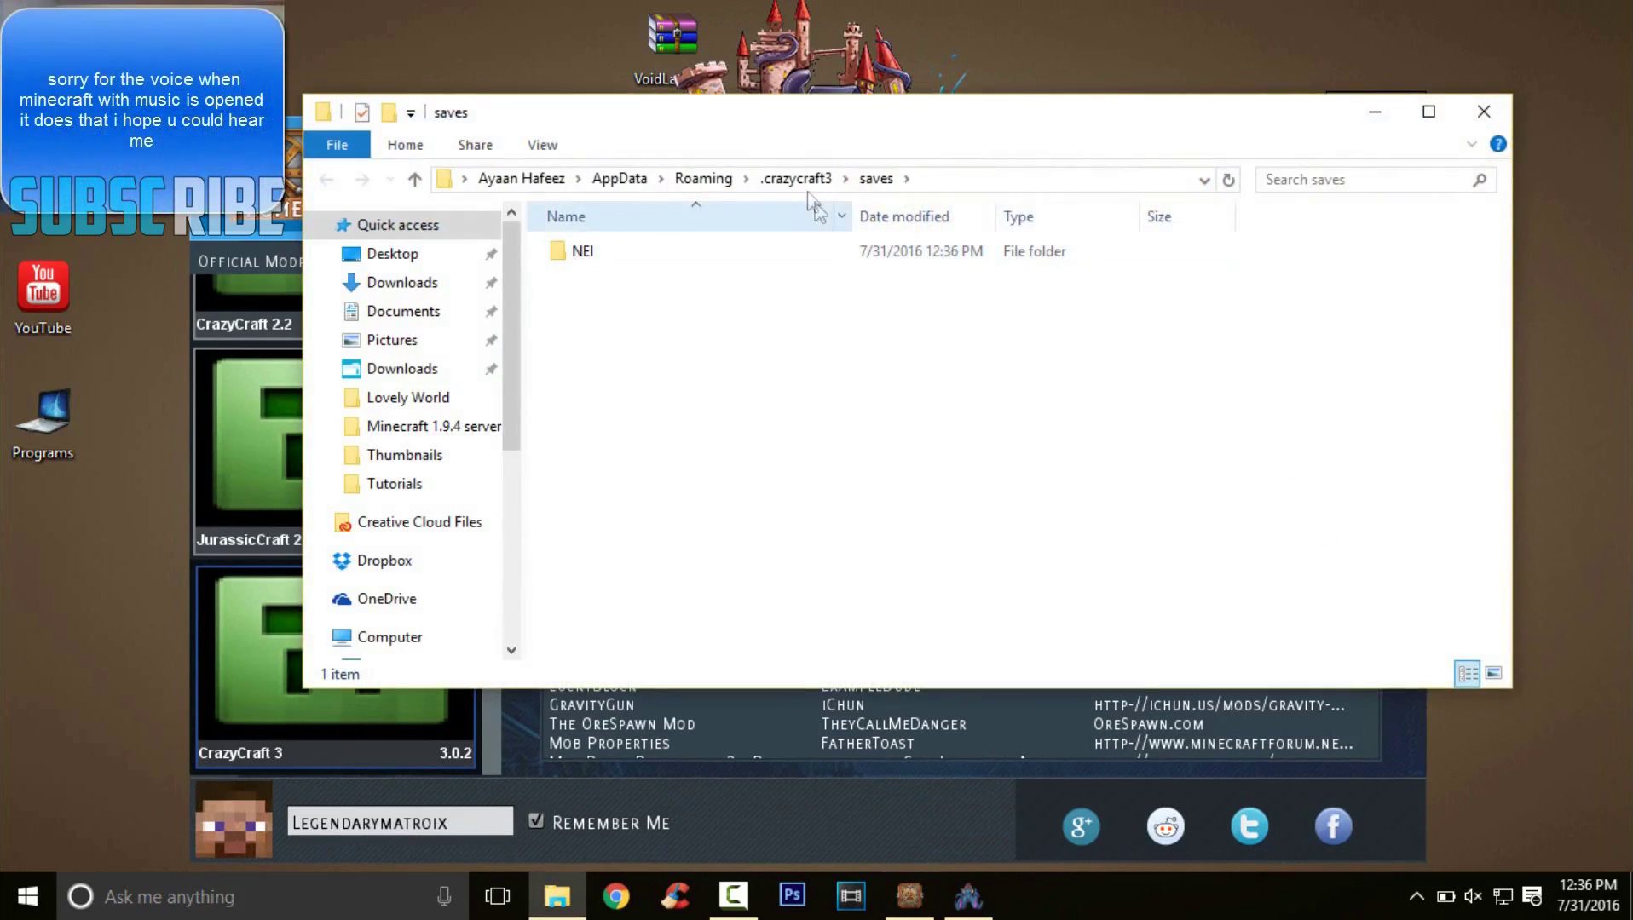
# - Browse the 60 mod files in .crazycraft3\mods, then close Explorer and return to Minecraft
pyautogui.click(795, 179)
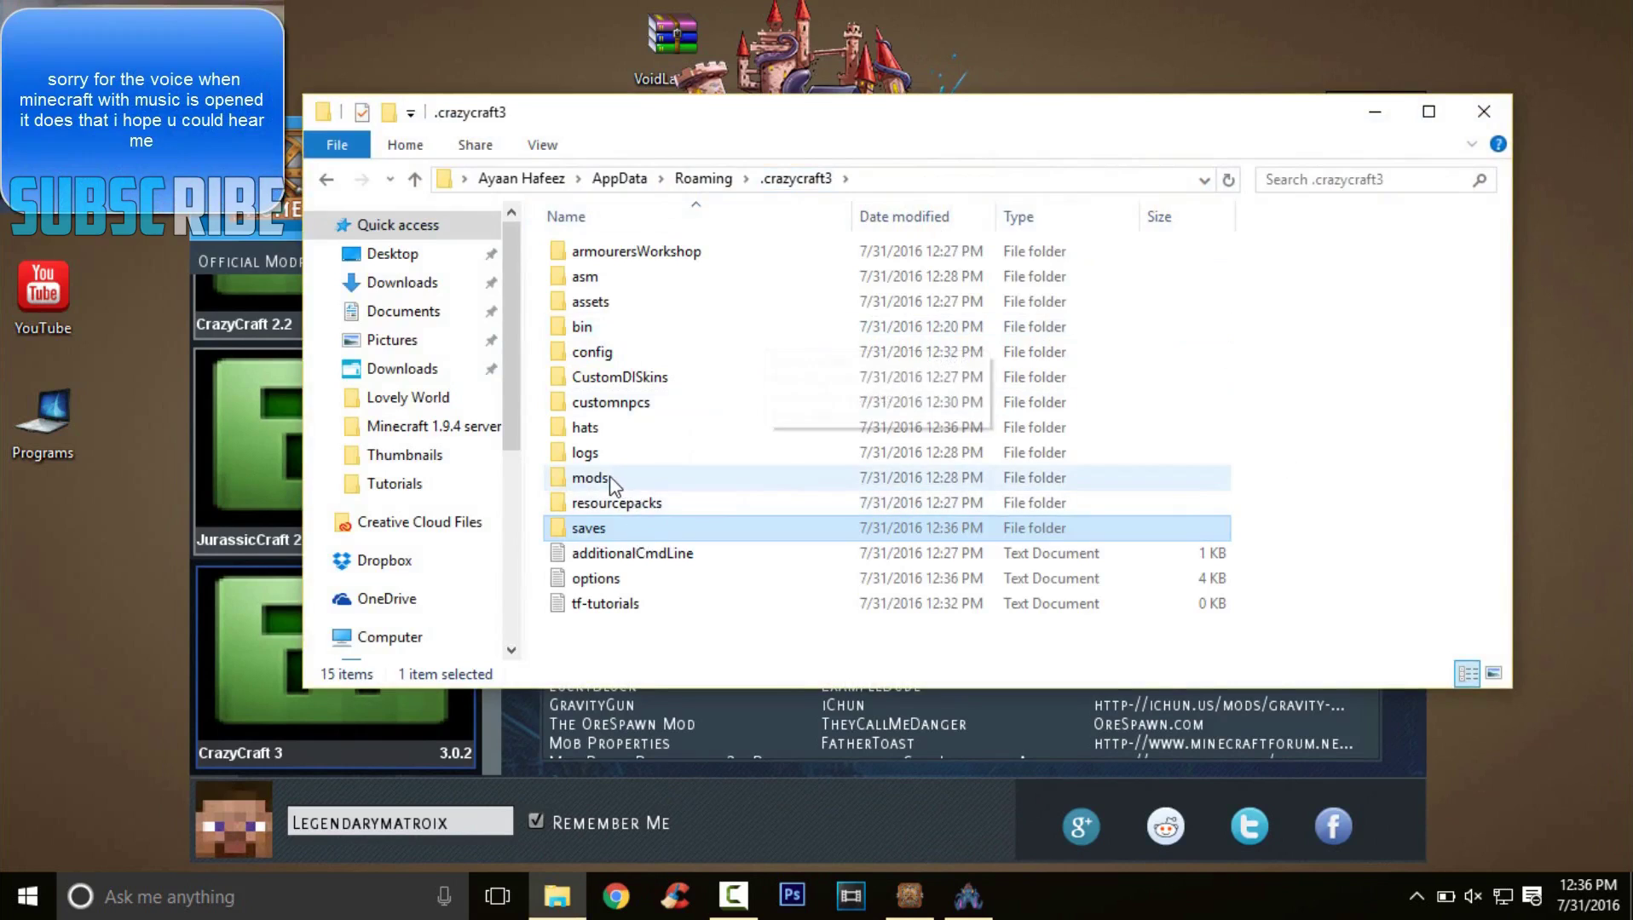
pyautogui.doubleClick(610, 478)
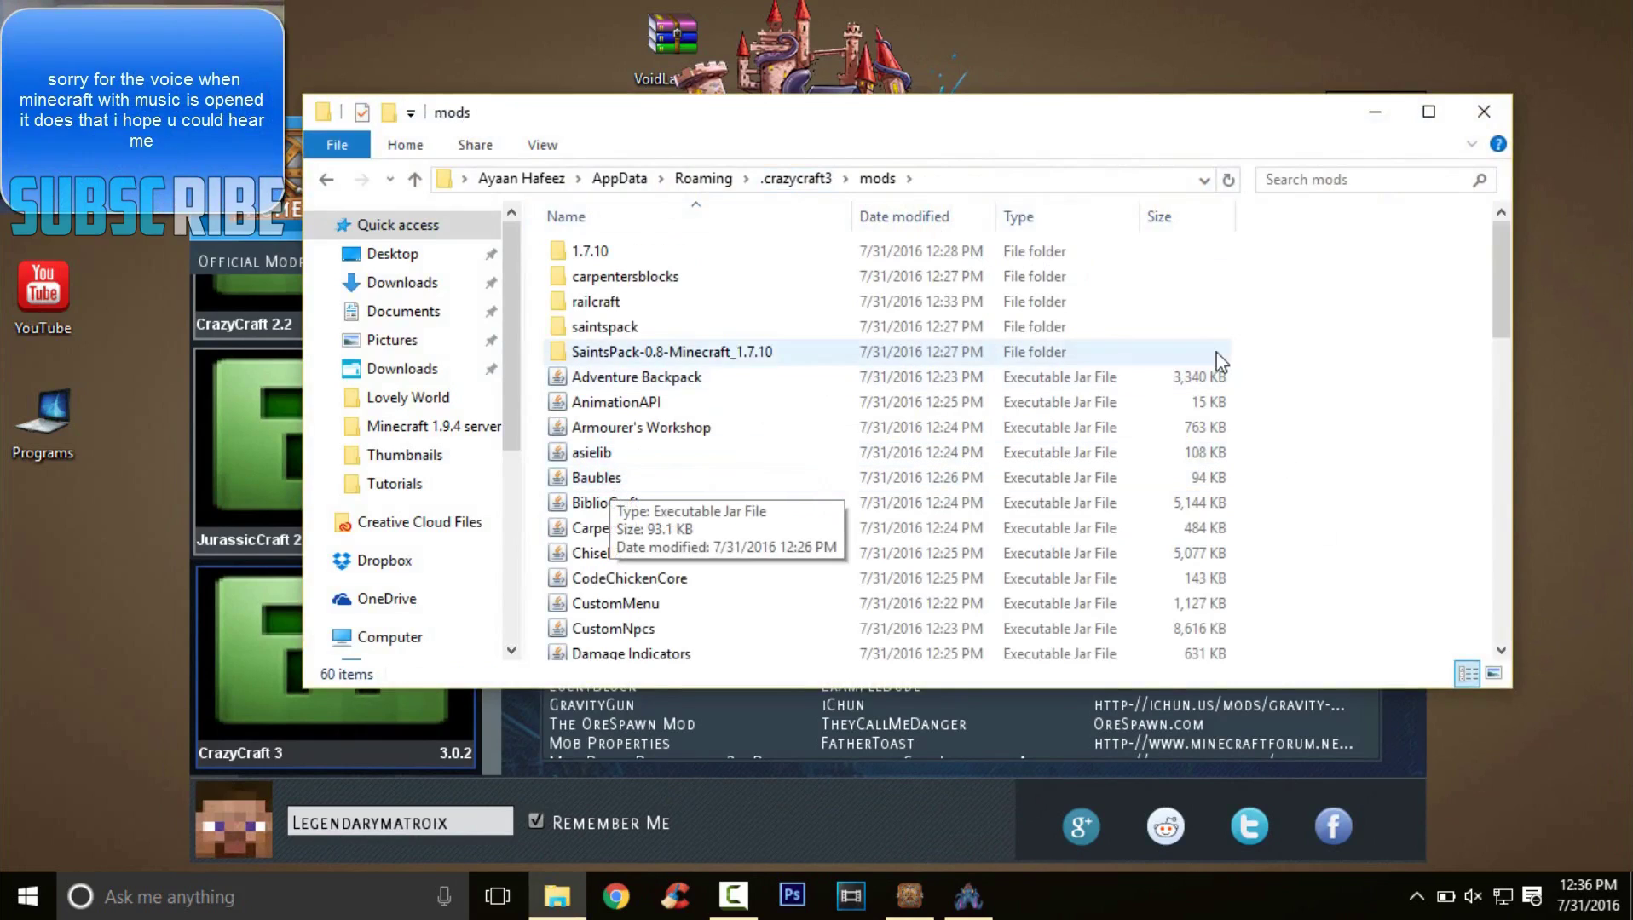
pyautogui.moveTo(1500, 328); pyautogui.dragTo(1496, 635)
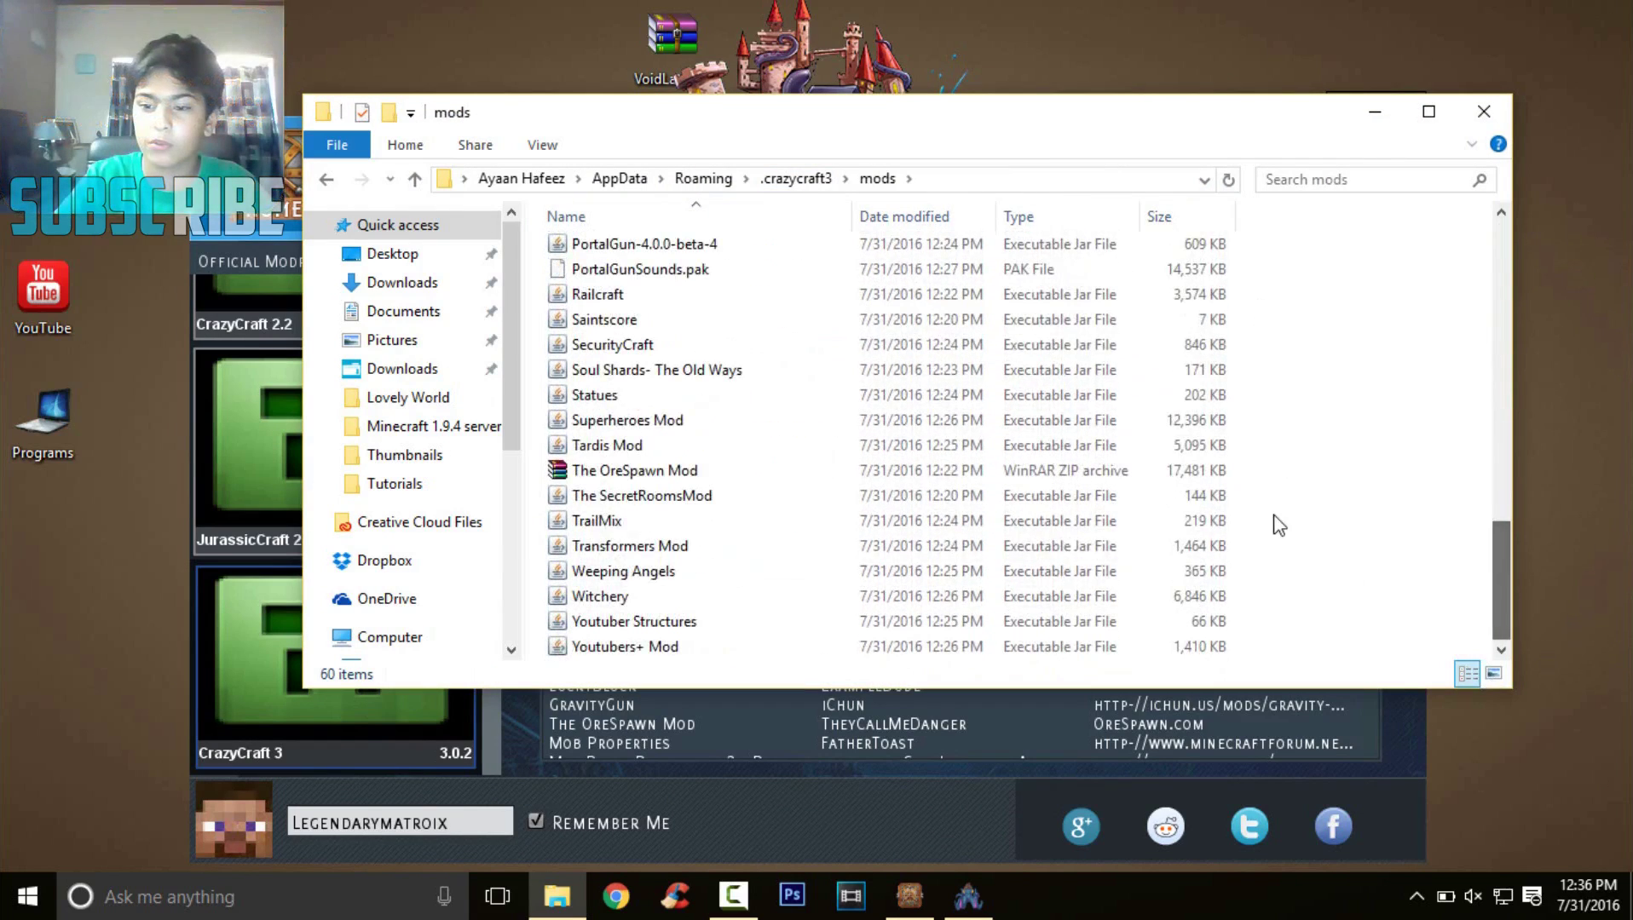
pyautogui.moveTo(1340, 500); pyautogui.dragTo(1239, 401)
pyautogui.click(1239, 401)
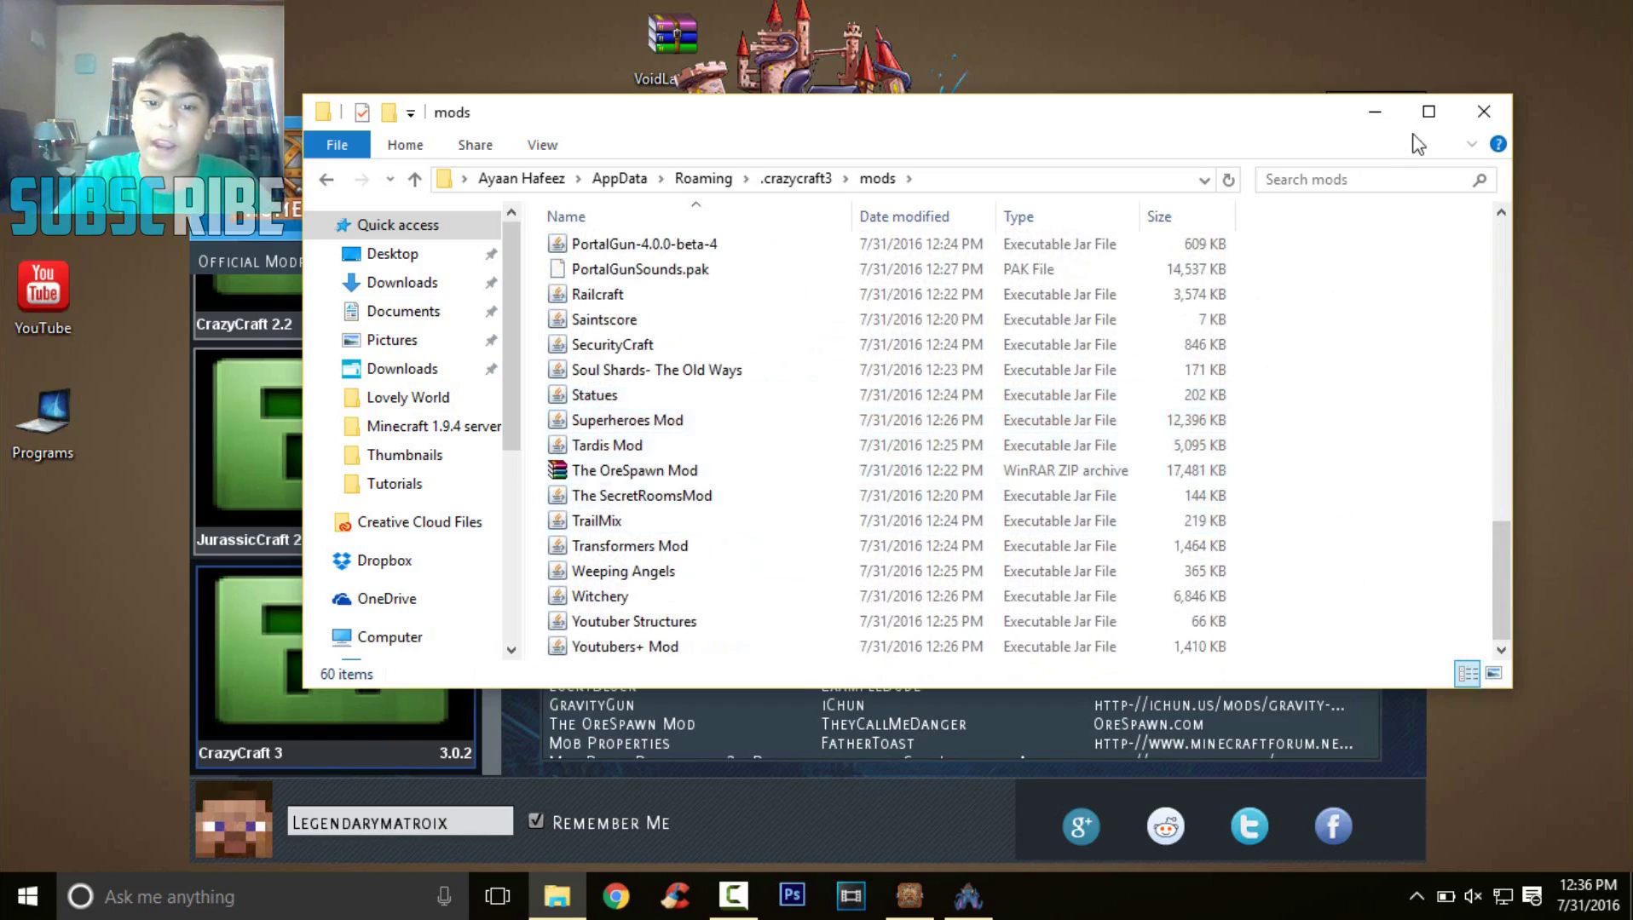
pyautogui.click(1483, 112)
pyautogui.hotkey('alt', 'Tab')
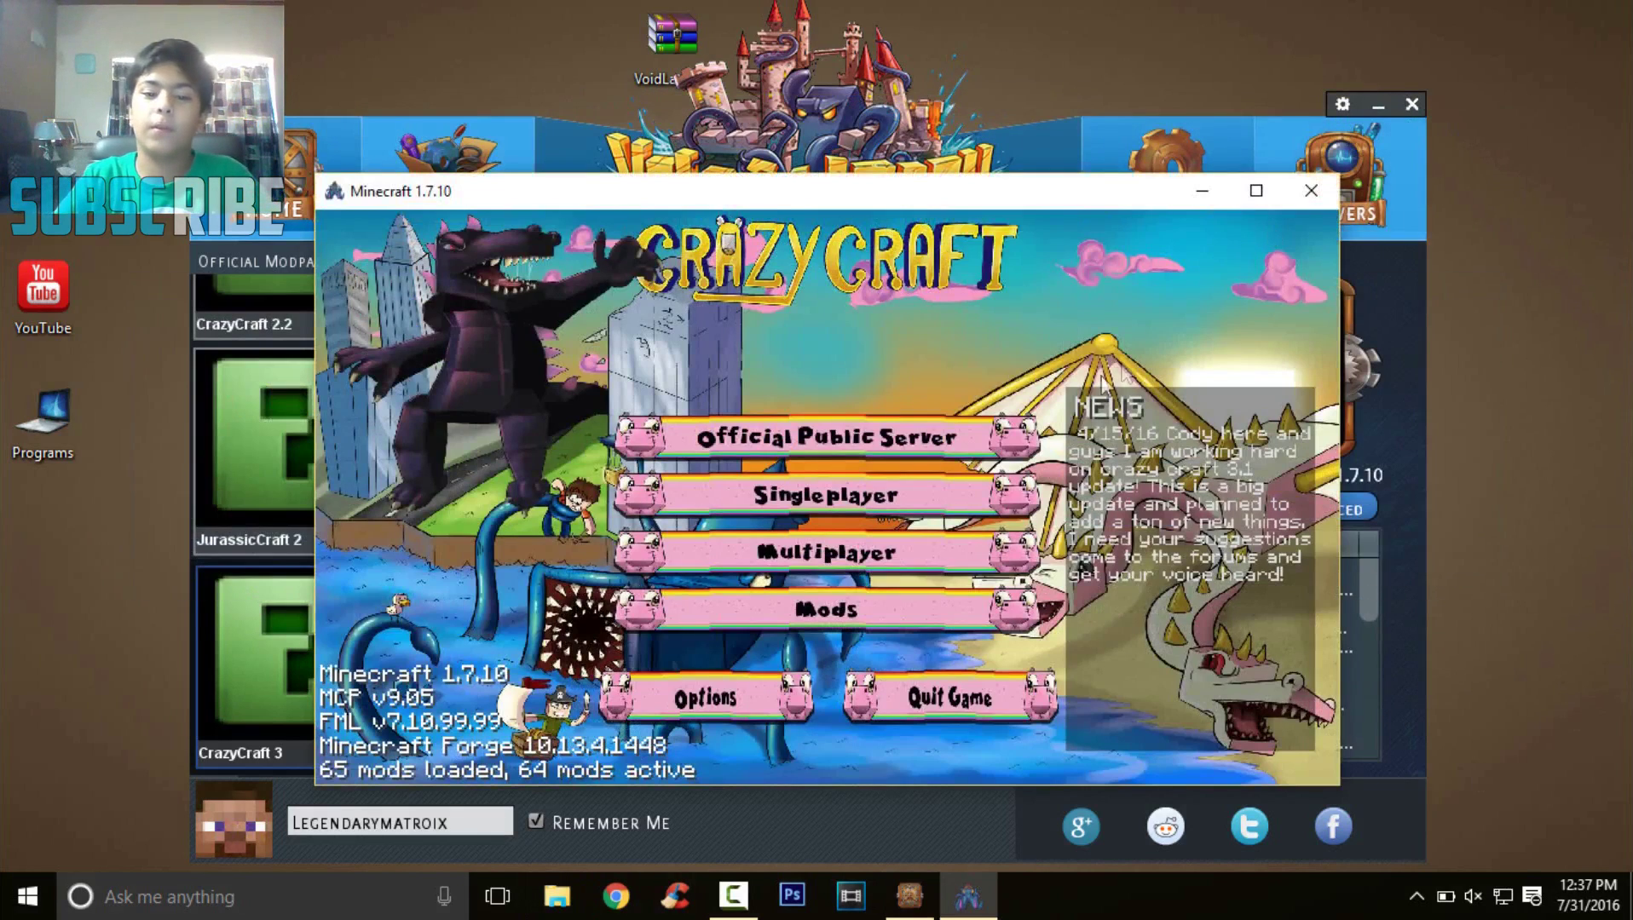